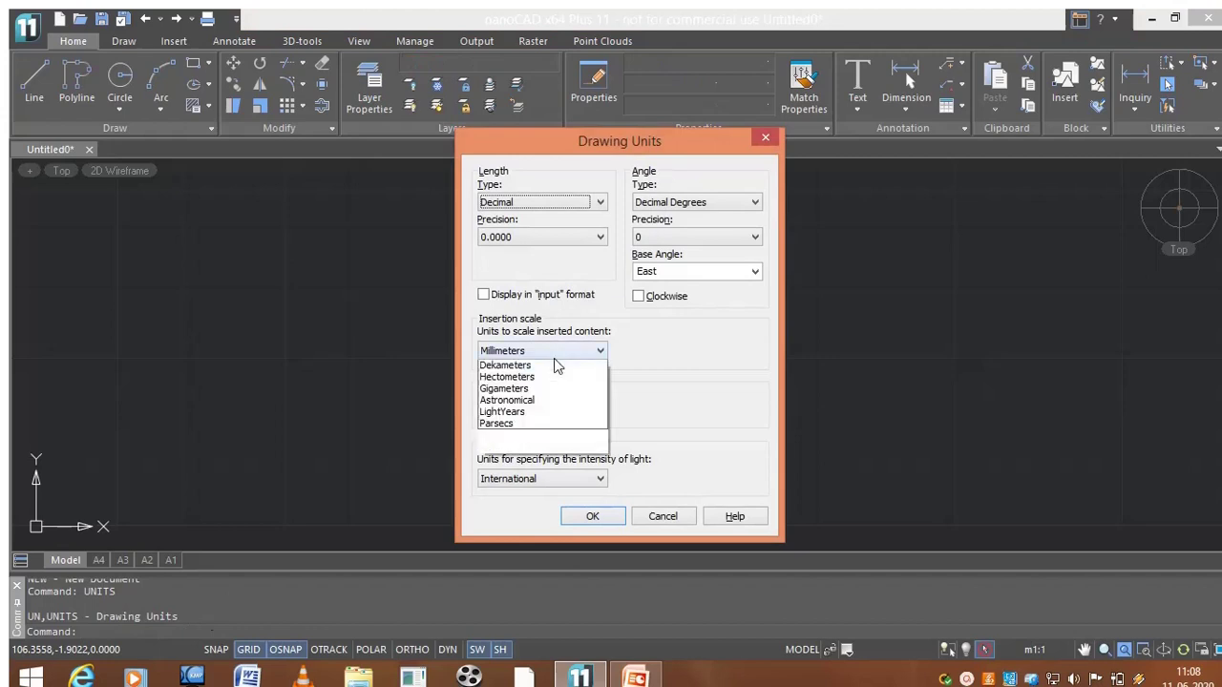
Step: Set the insertion scale to Centimeters and close the Drawing Units dialog
{"action": "left_click", "coordinate": [520, 428]}
{"action": "key", "text": "Return"}
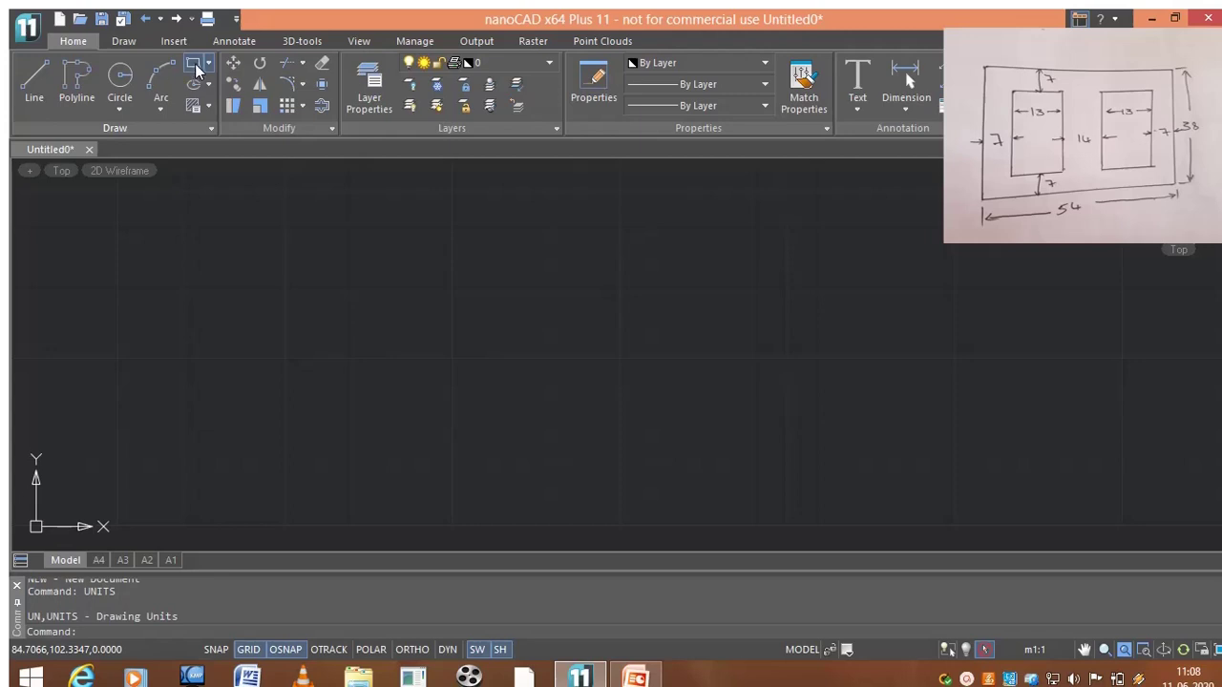
Step: Draw a 54 × 38 rectangle as the top view's outer outline
{"action": "left_click", "coordinate": [194, 68]}
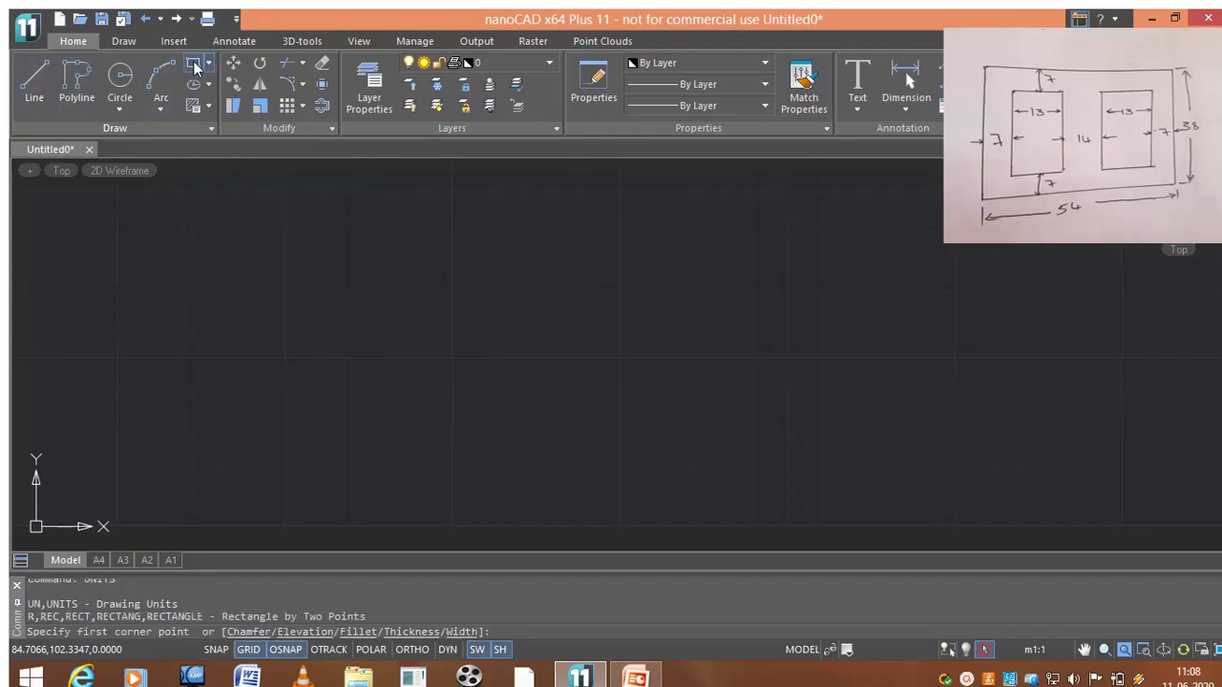
{"action": "left_click", "coordinate": [211, 249]}
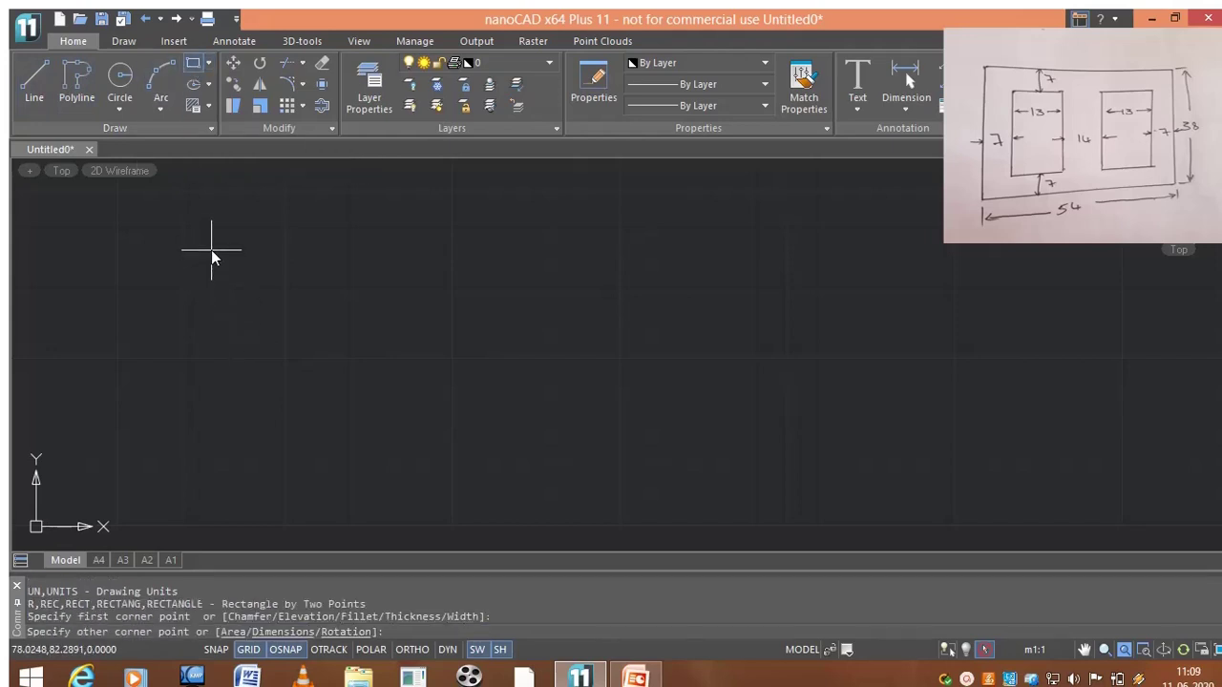
{"action": "left_click", "coordinate": [249, 541]}
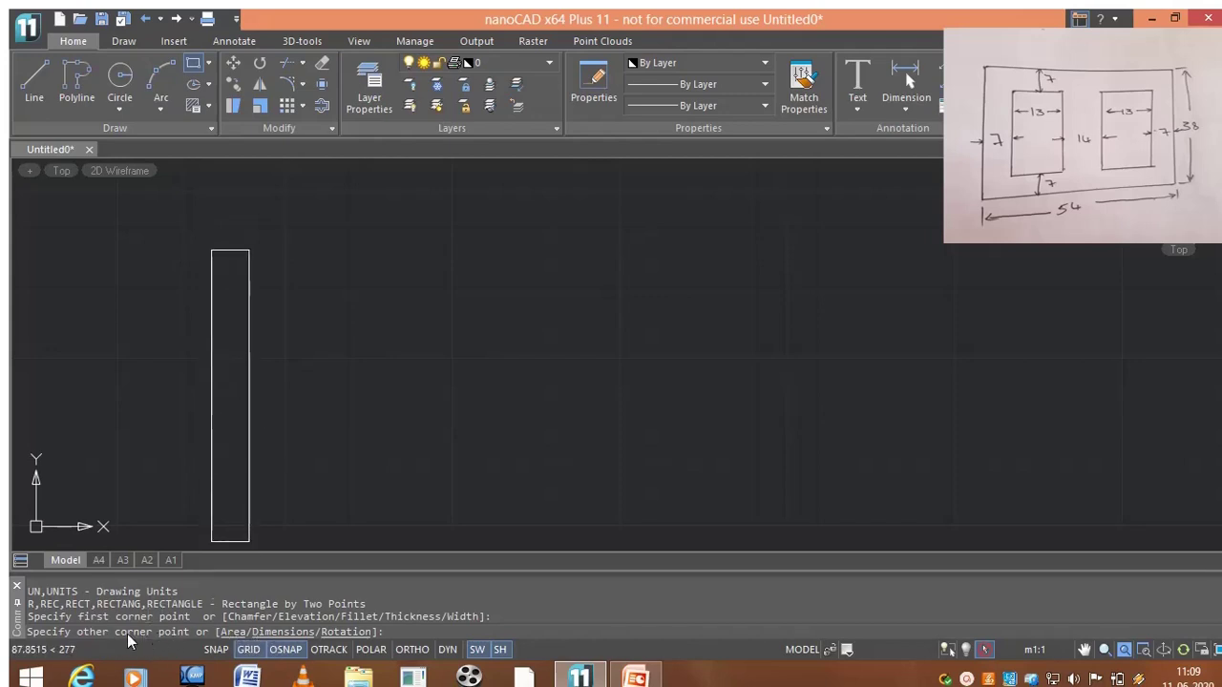
{"action": "left_click", "coordinate": [284, 632]}
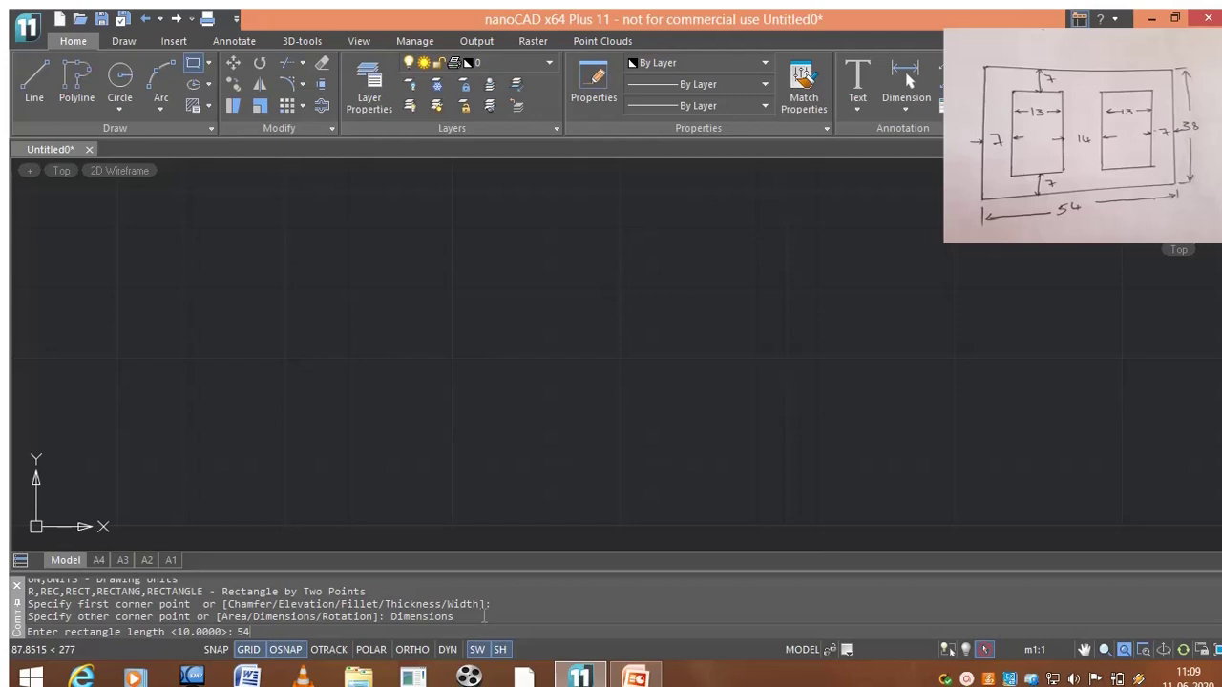
{"action": "key", "text": "Return"}
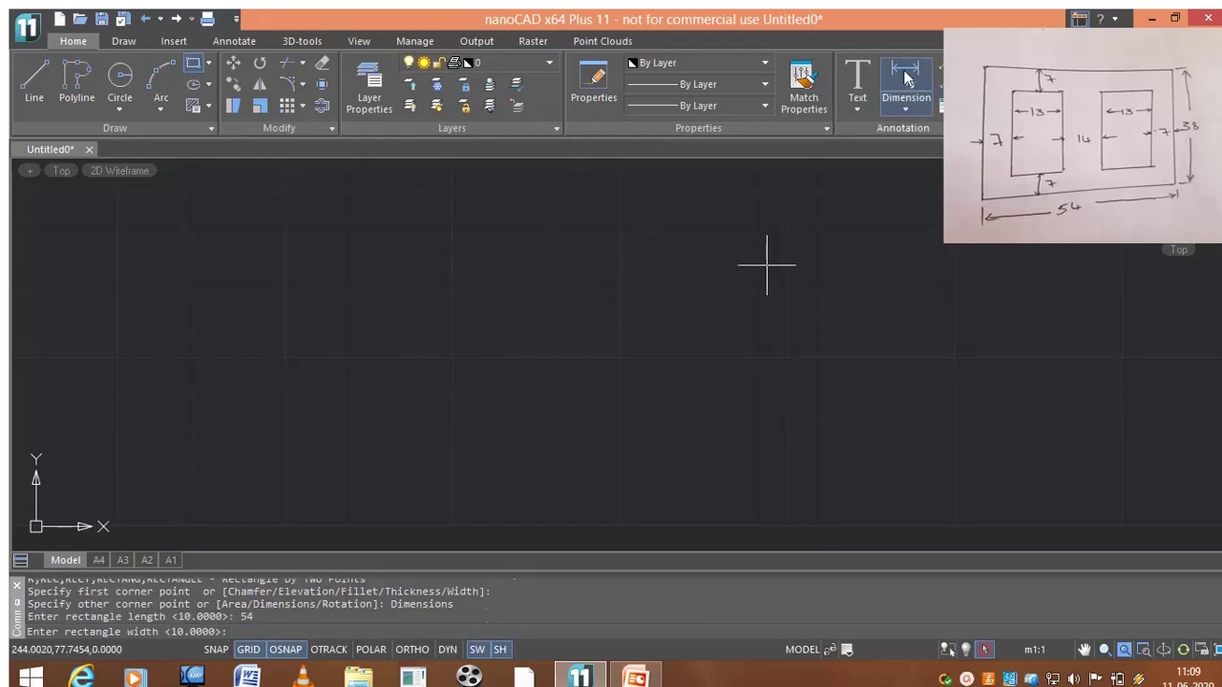
{"action": "type", "text": "38"}
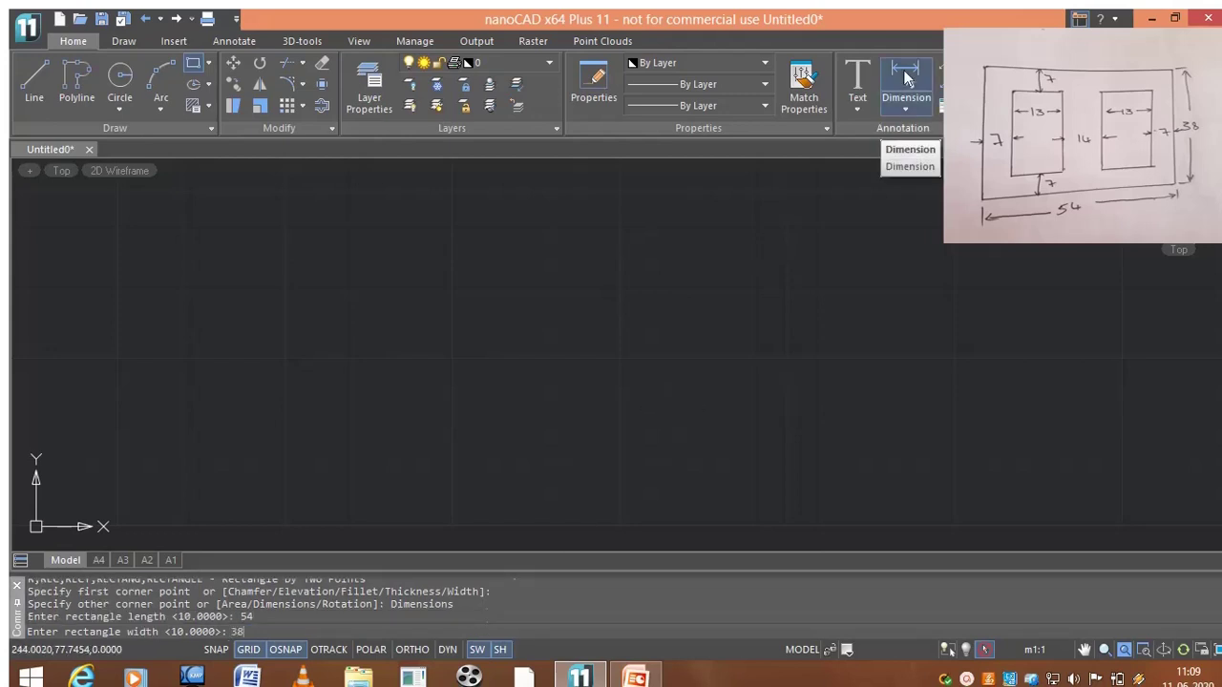
{"action": "key", "text": "Return"}
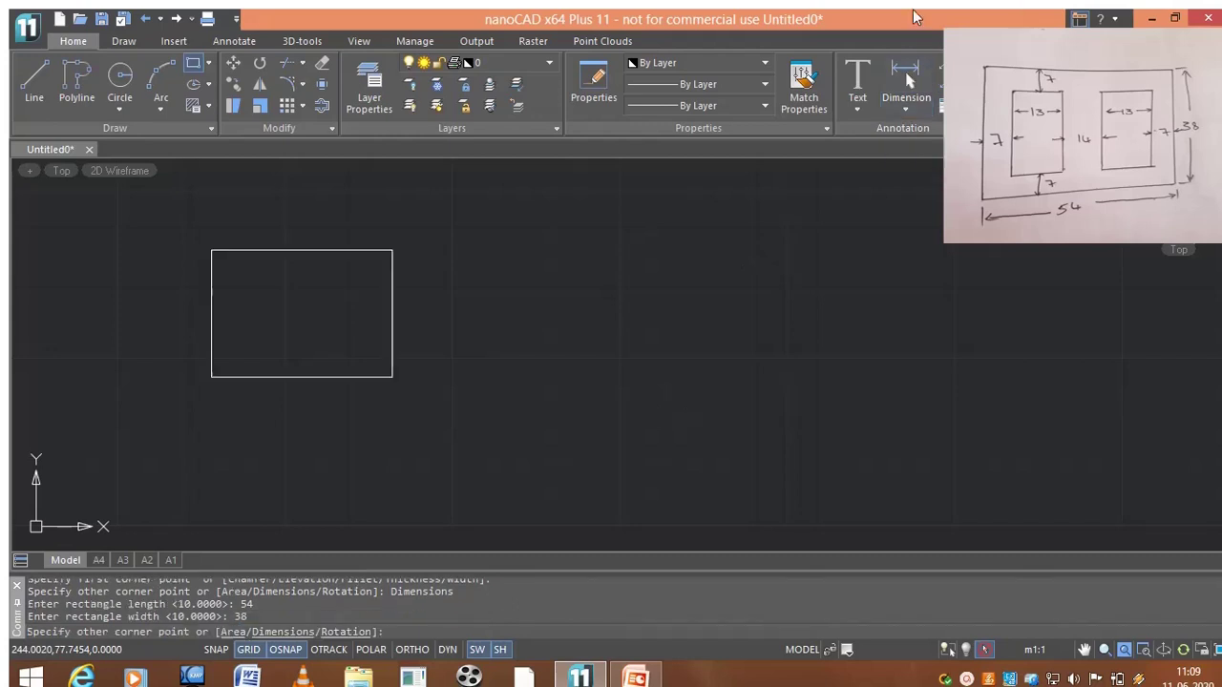
{"action": "key", "text": "Escape"}
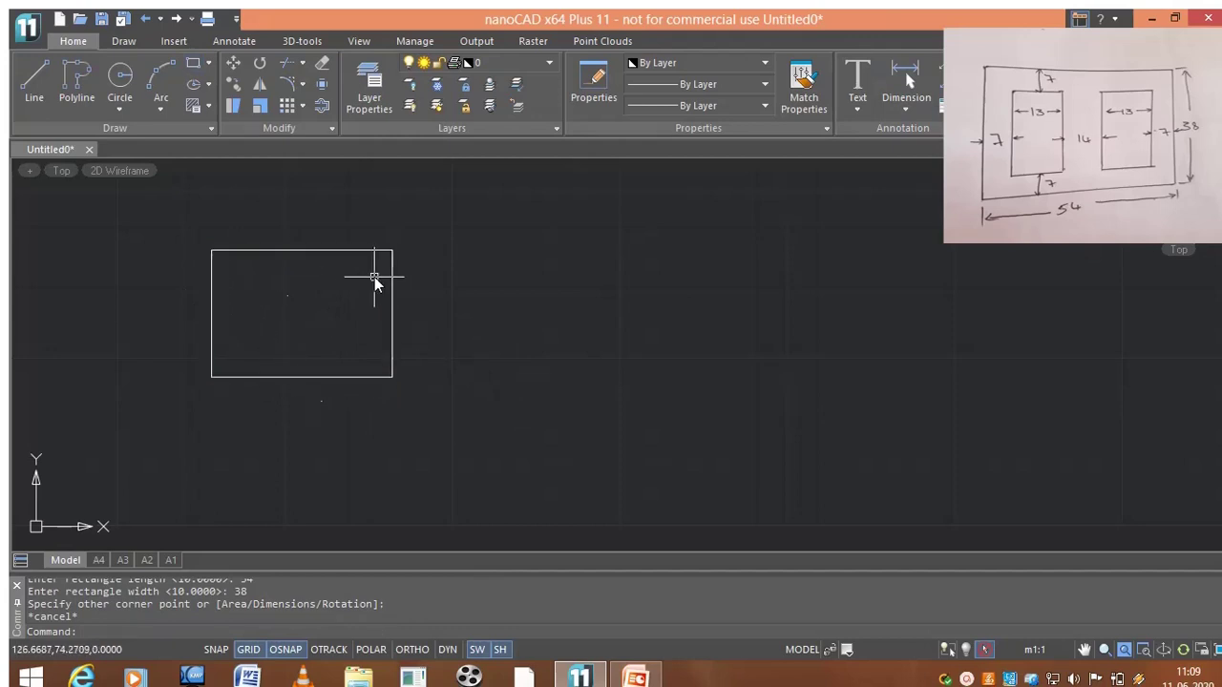
{"action": "key", "text": "Escape"}
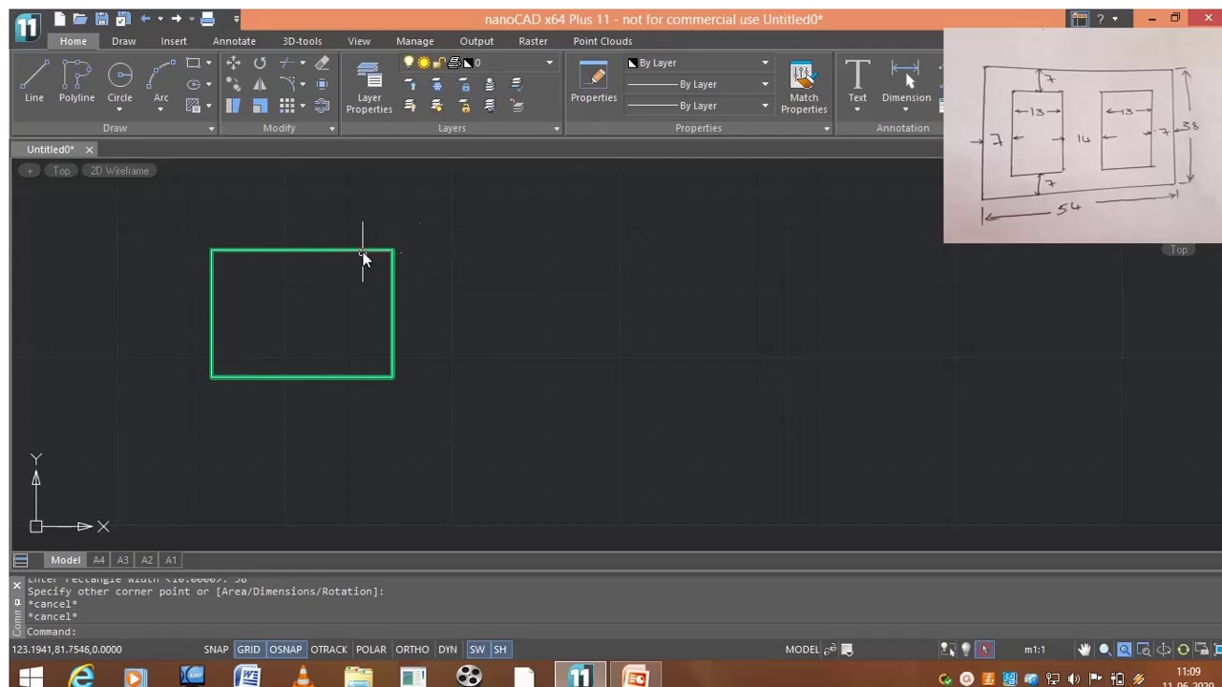
Step: Offset the rectangle 7 units inward to create the inner outline
{"action": "mouse_move", "coordinate": [362, 256]}
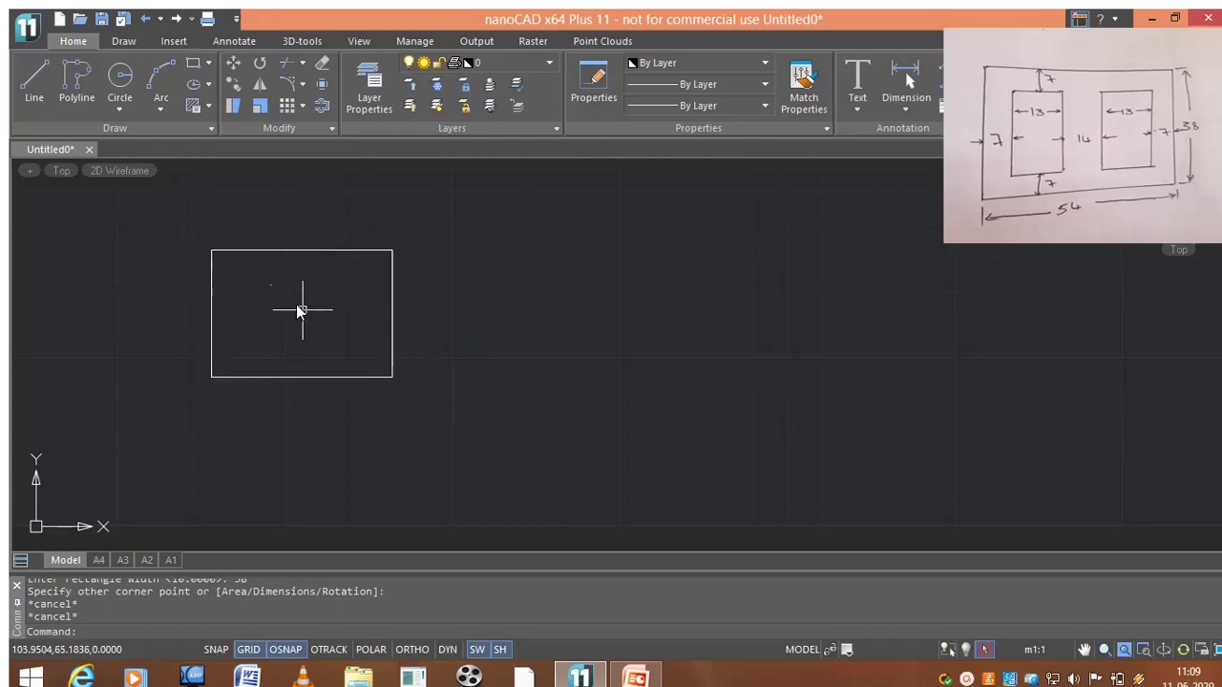
{"action": "left_click", "coordinate": [321, 106]}
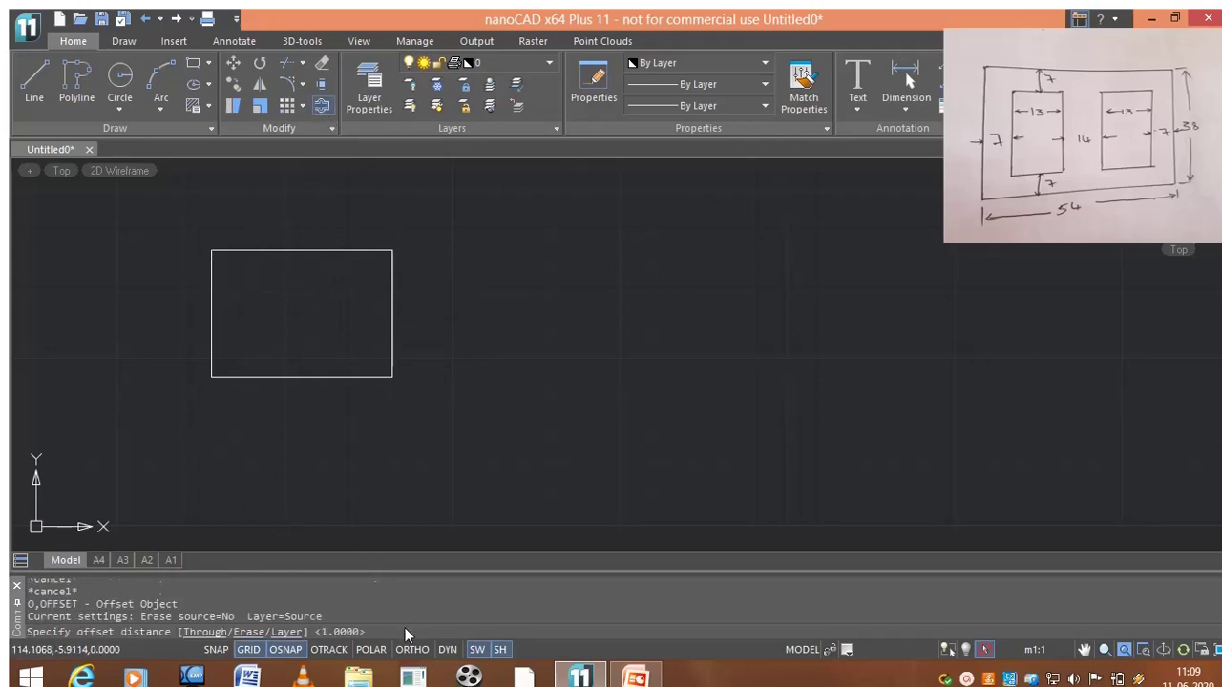
{"action": "type", "text": "7"}
{"action": "key", "text": "Return"}
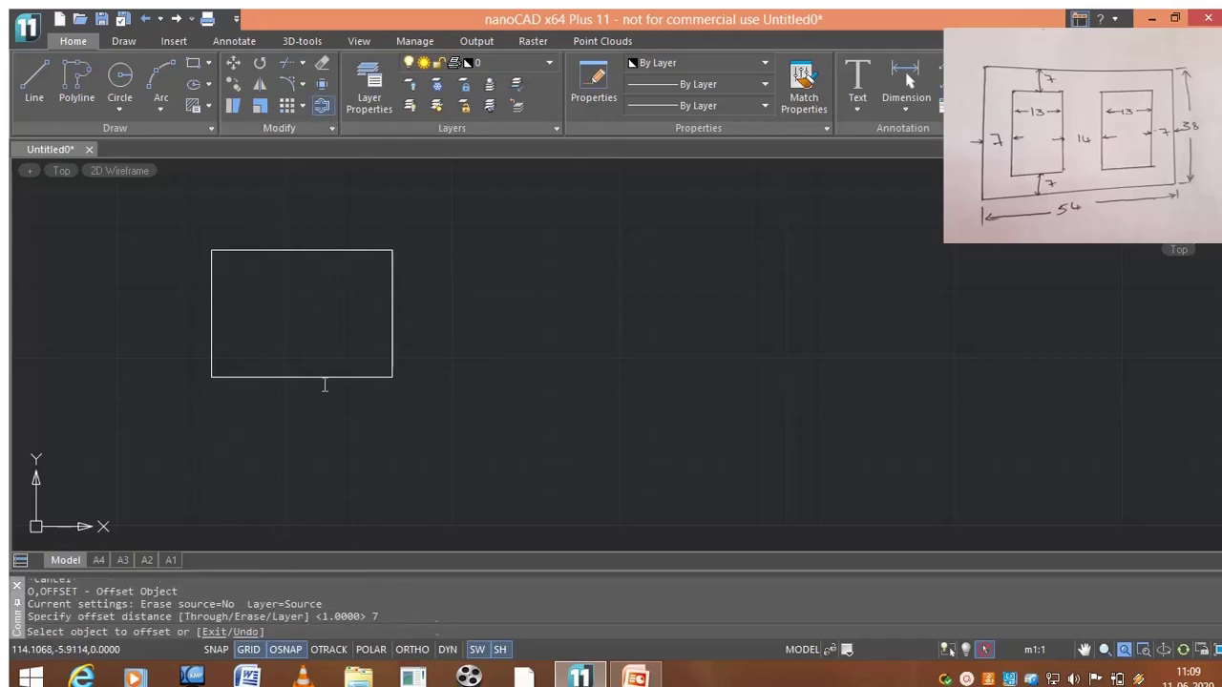
{"action": "left_click", "coordinate": [297, 376]}
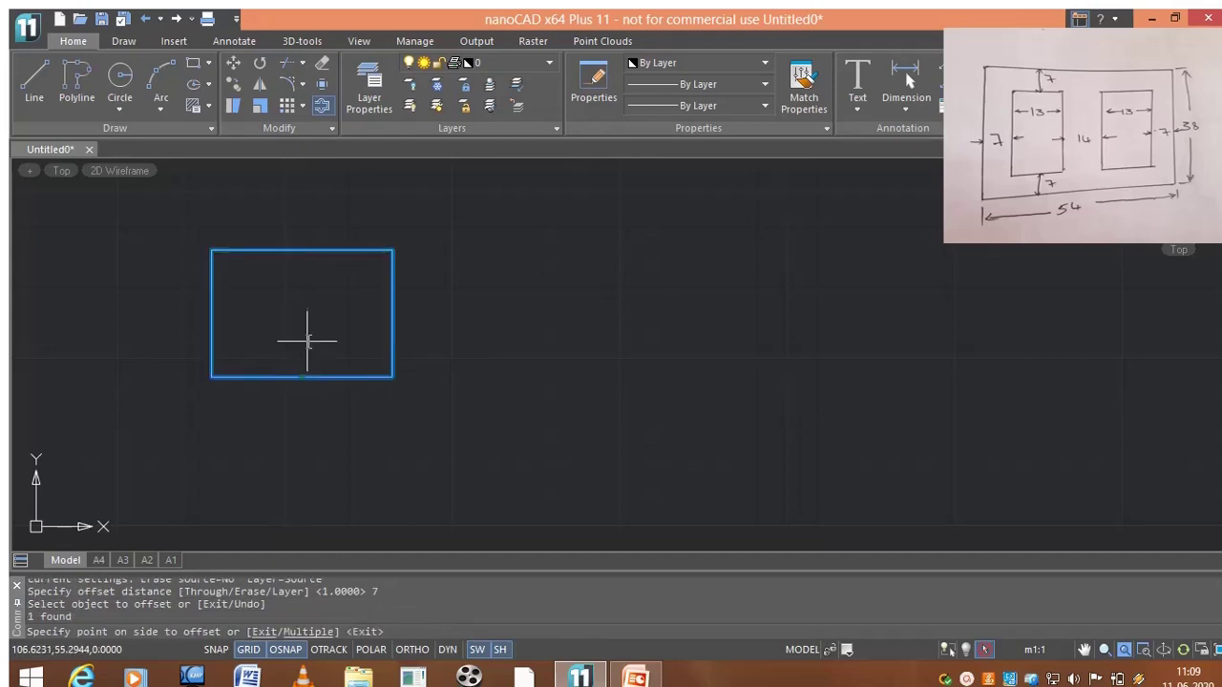
{"action": "left_click", "coordinate": [307, 337]}
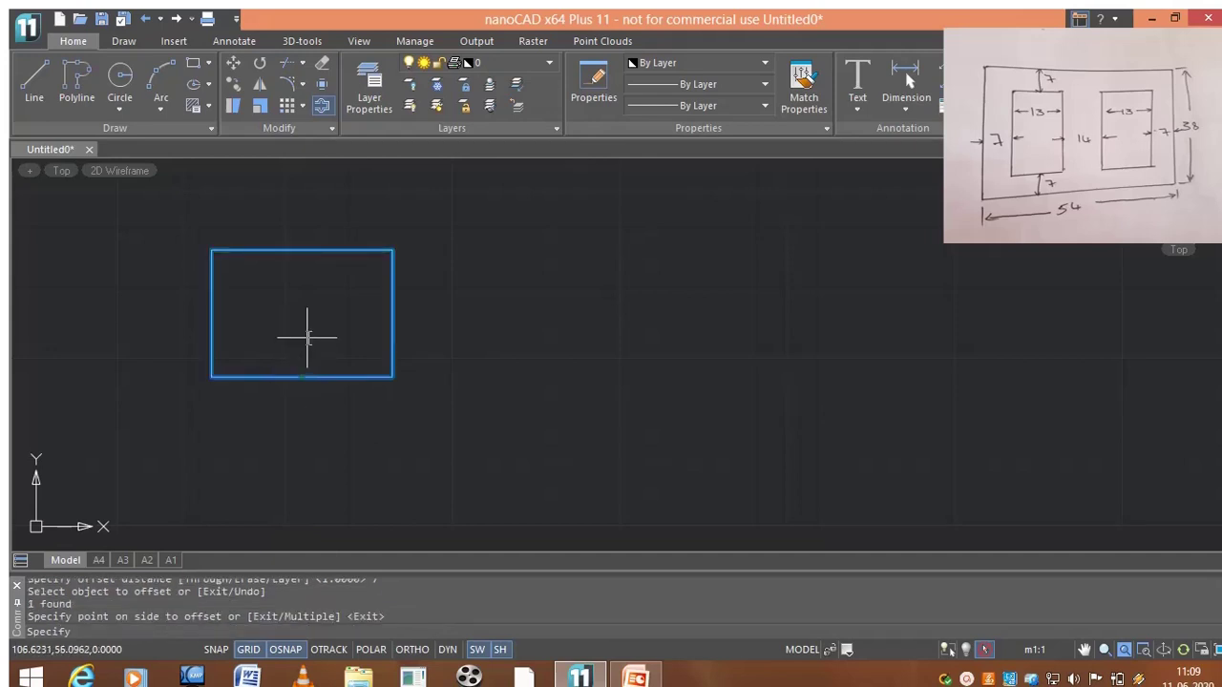
{"action": "key", "text": "Escape"}
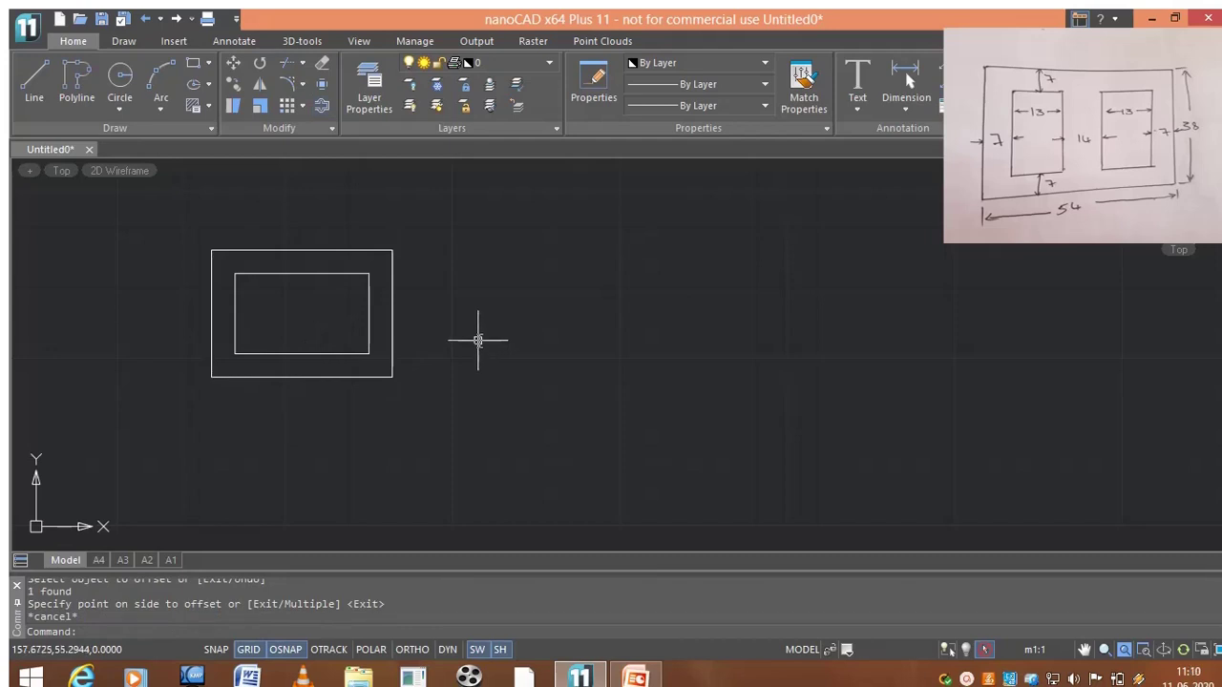
Step: Select everything and explode both rectangles into separate lines
{"action": "key", "text": "ctrl+a"}
{"action": "type", "text": "ex"}
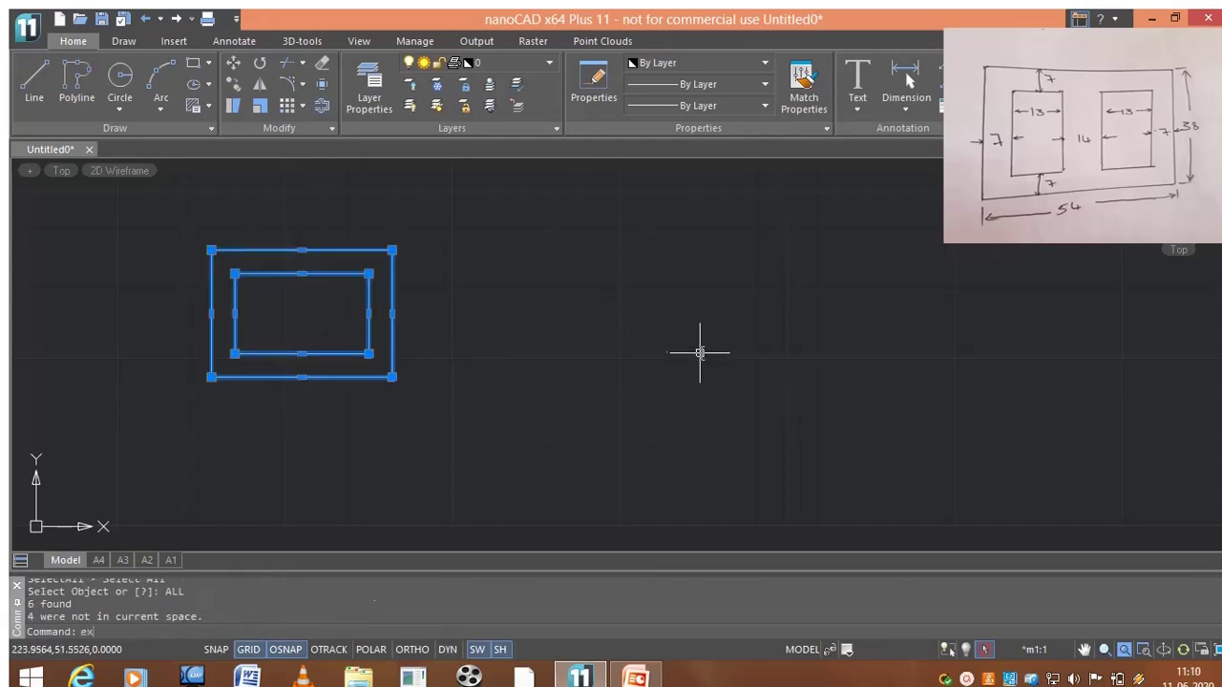
{"action": "type", "text": "plode"}
{"action": "key", "text": "Return"}
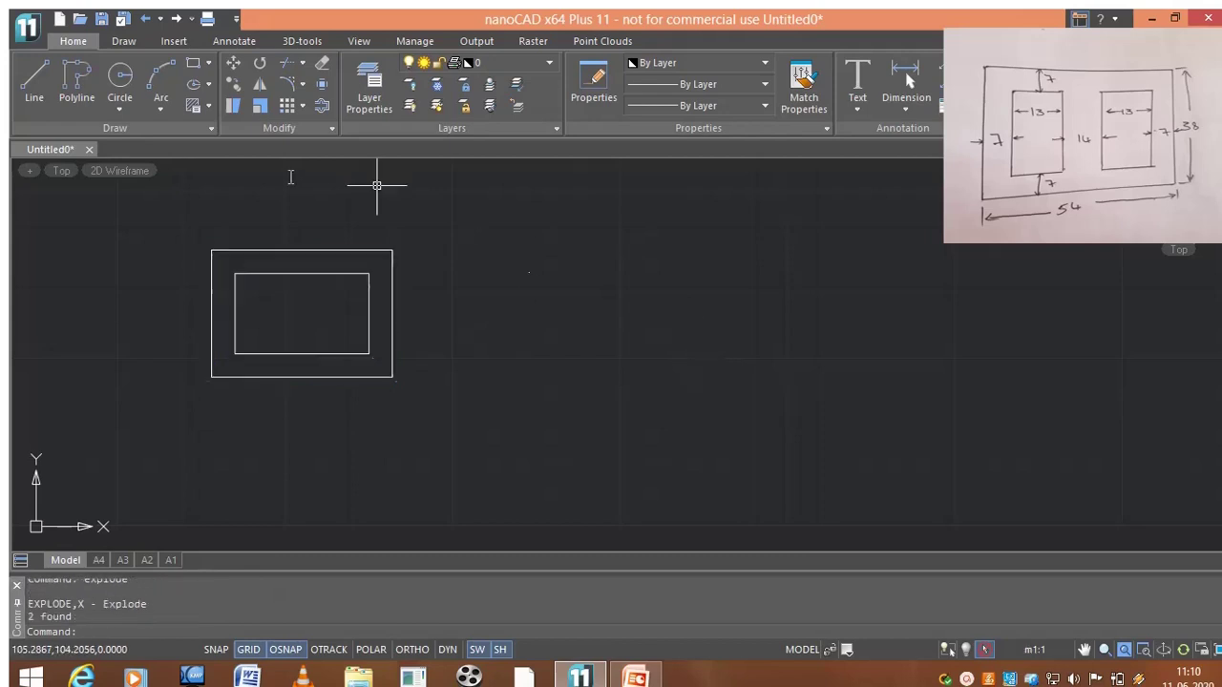
{"action": "key", "text": "Escape"}
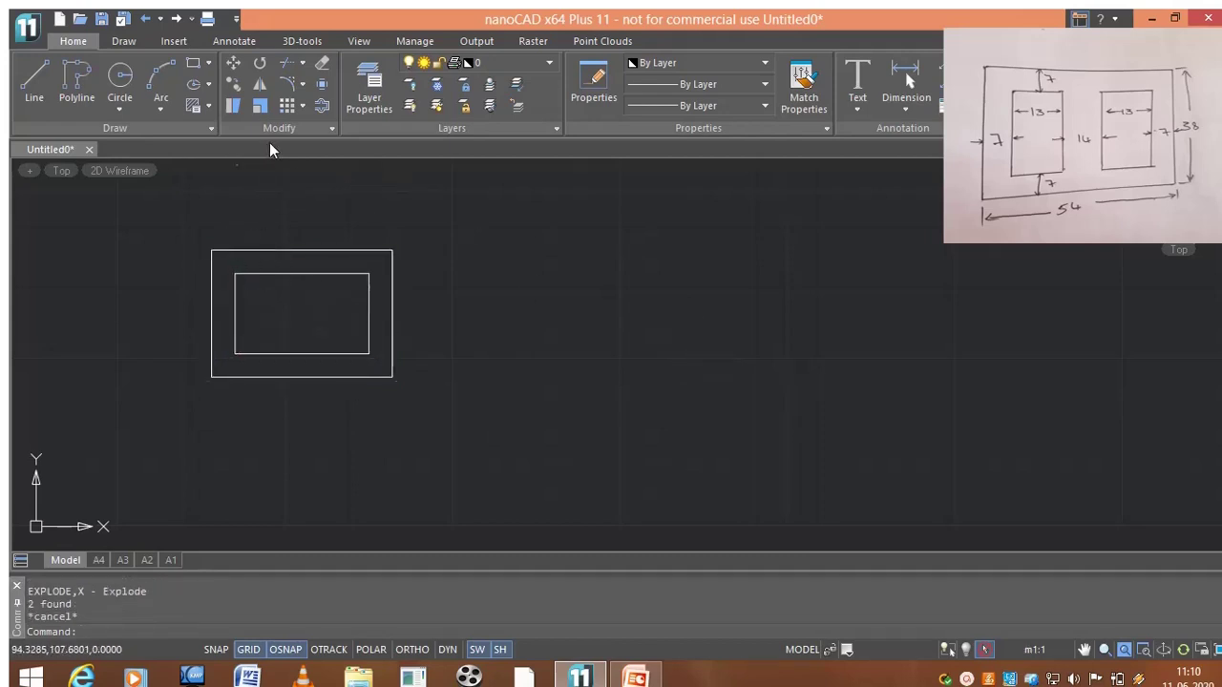
{"action": "left_click", "coordinate": [321, 106]}
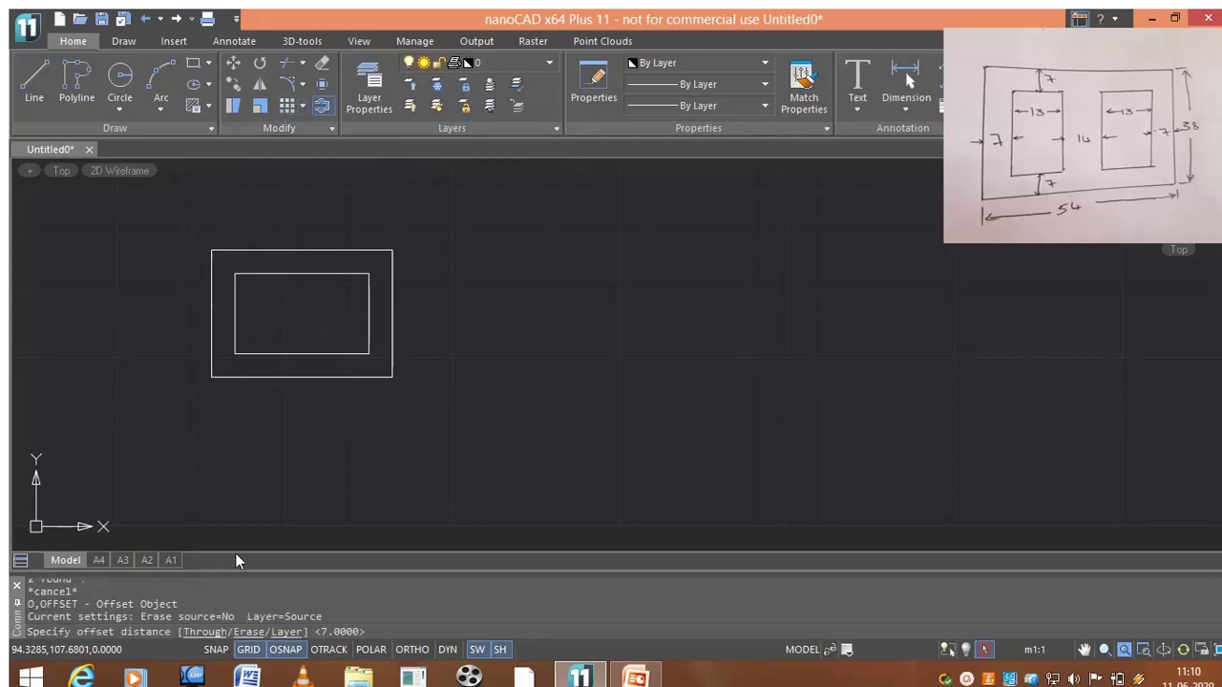
{"action": "type", "text": "13"}
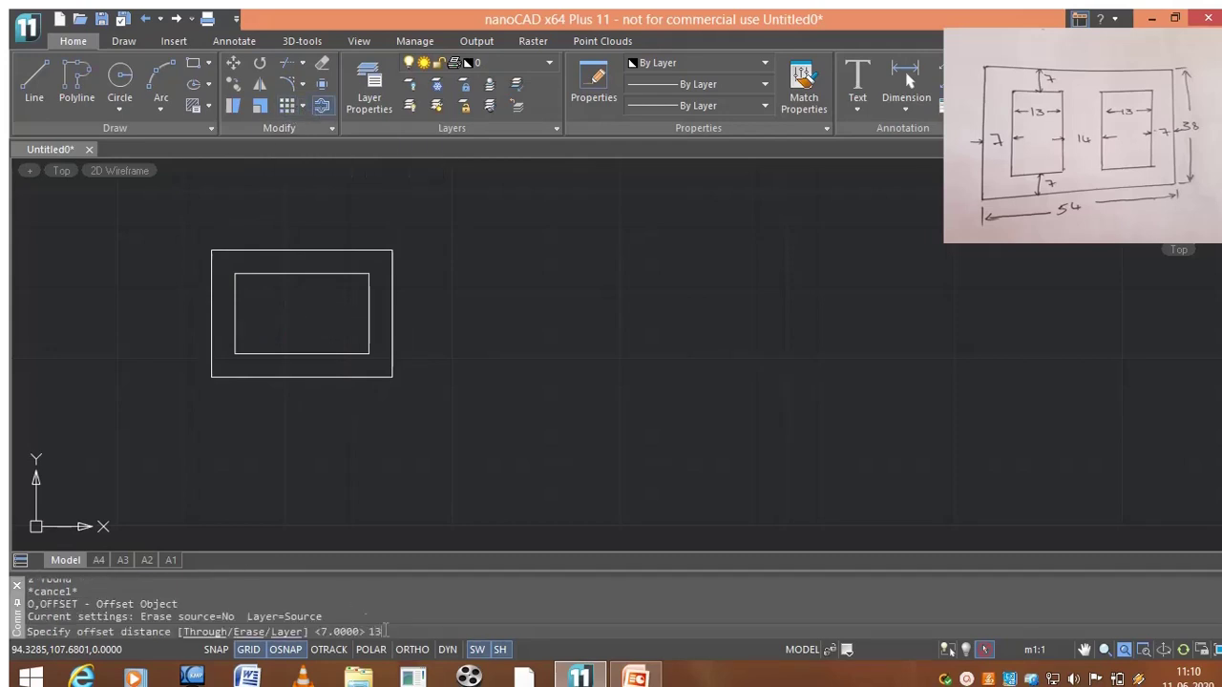
{"action": "key", "text": "Return"}
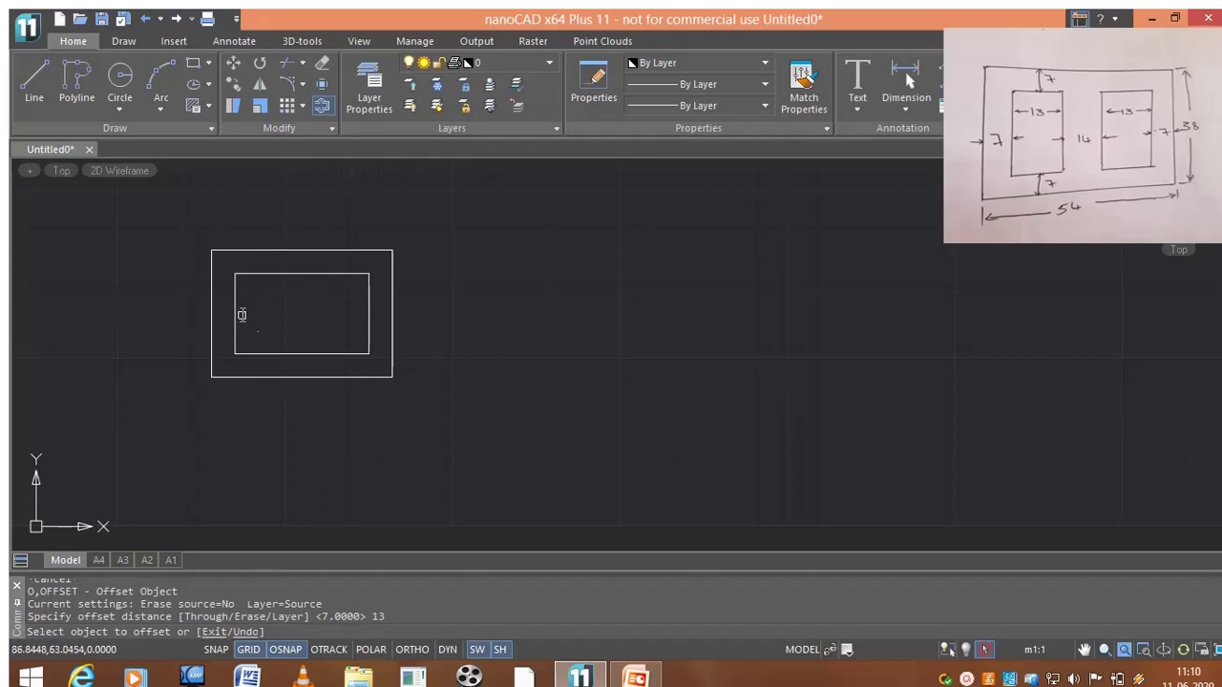
{"action": "left_click", "coordinate": [239, 313]}
{"action": "left_click", "coordinate": [273, 313]}
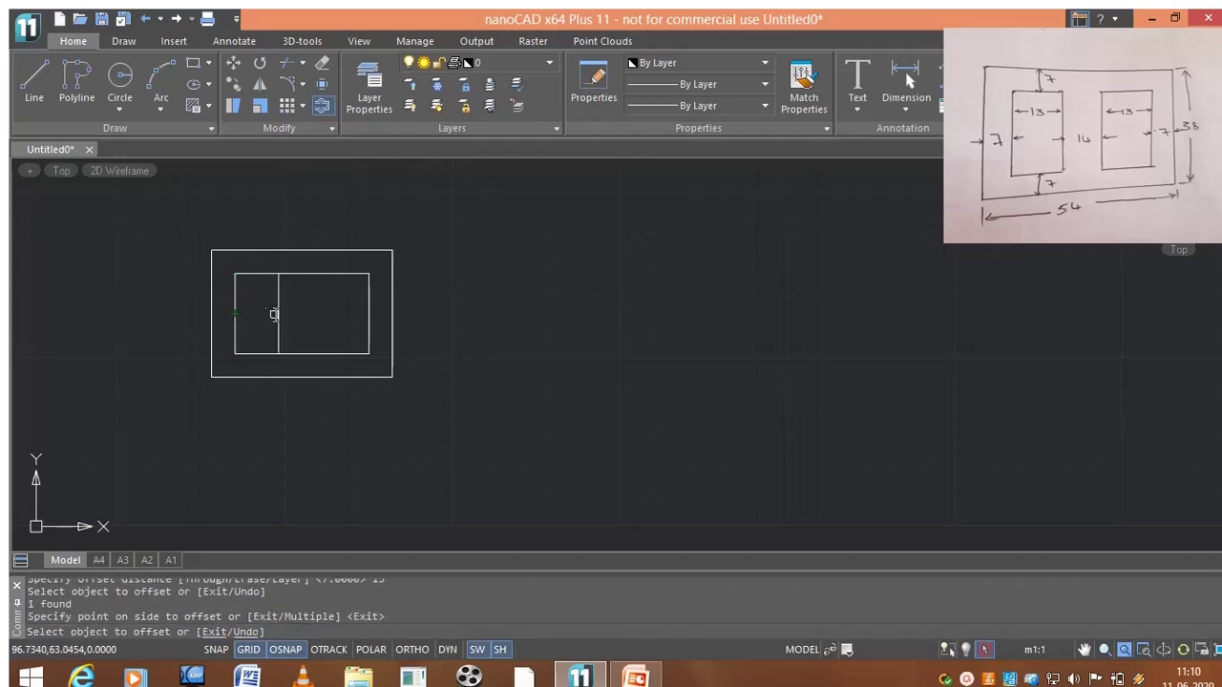
{"action": "left_click", "coordinate": [372, 311]}
{"action": "left_click", "coordinate": [348, 313]}
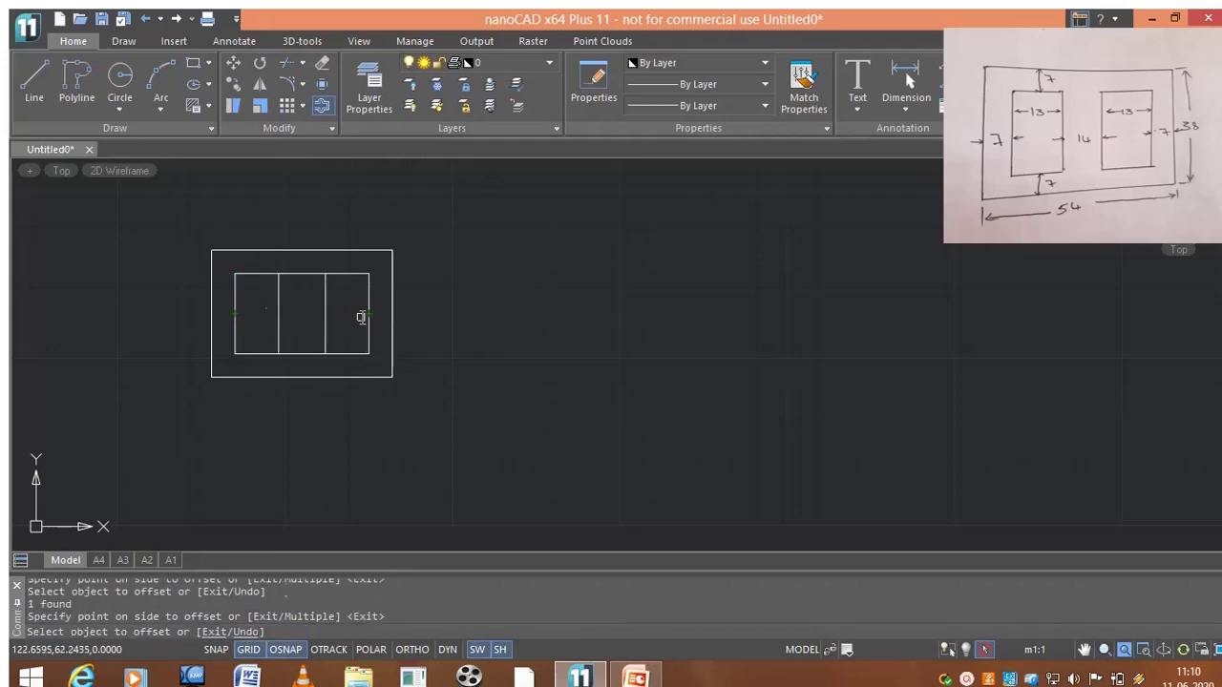
{"action": "key", "text": "Escape"}
{"action": "key", "text": "ctrl+a"}
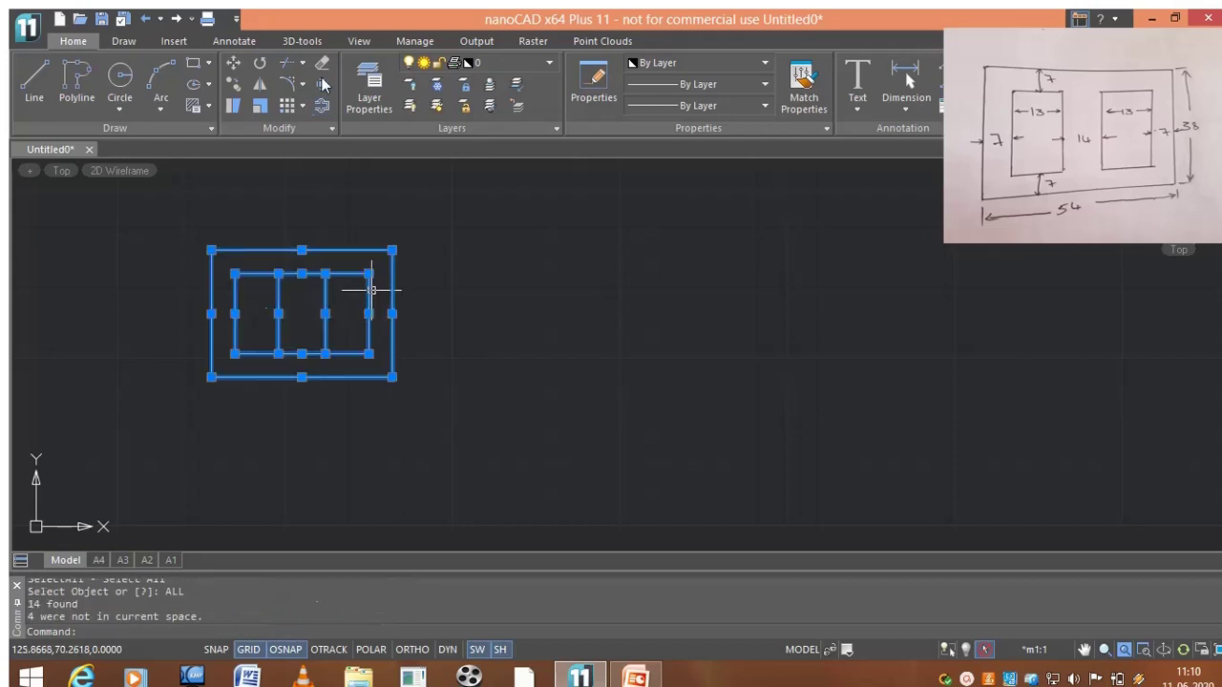
{"action": "left_click", "coordinate": [302, 63]}
{"action": "left_click", "coordinate": [302, 88]}
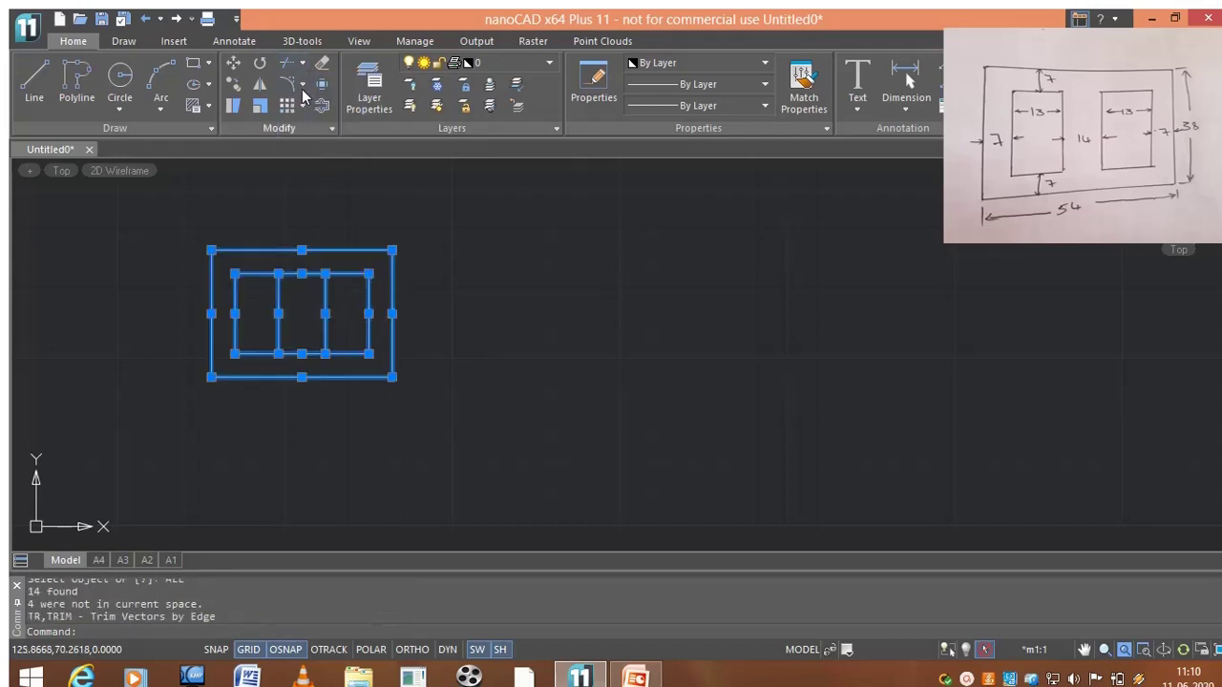
{"action": "left_click", "coordinate": [300, 274]}
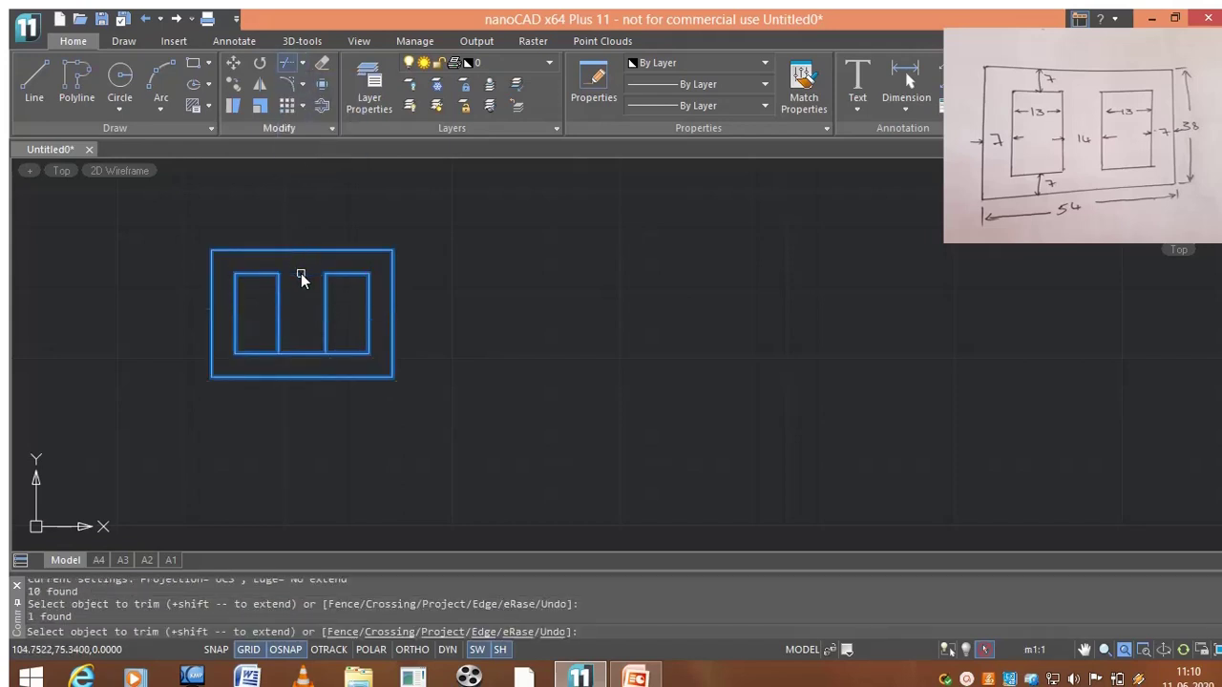
{"action": "left_click", "coordinate": [304, 353]}
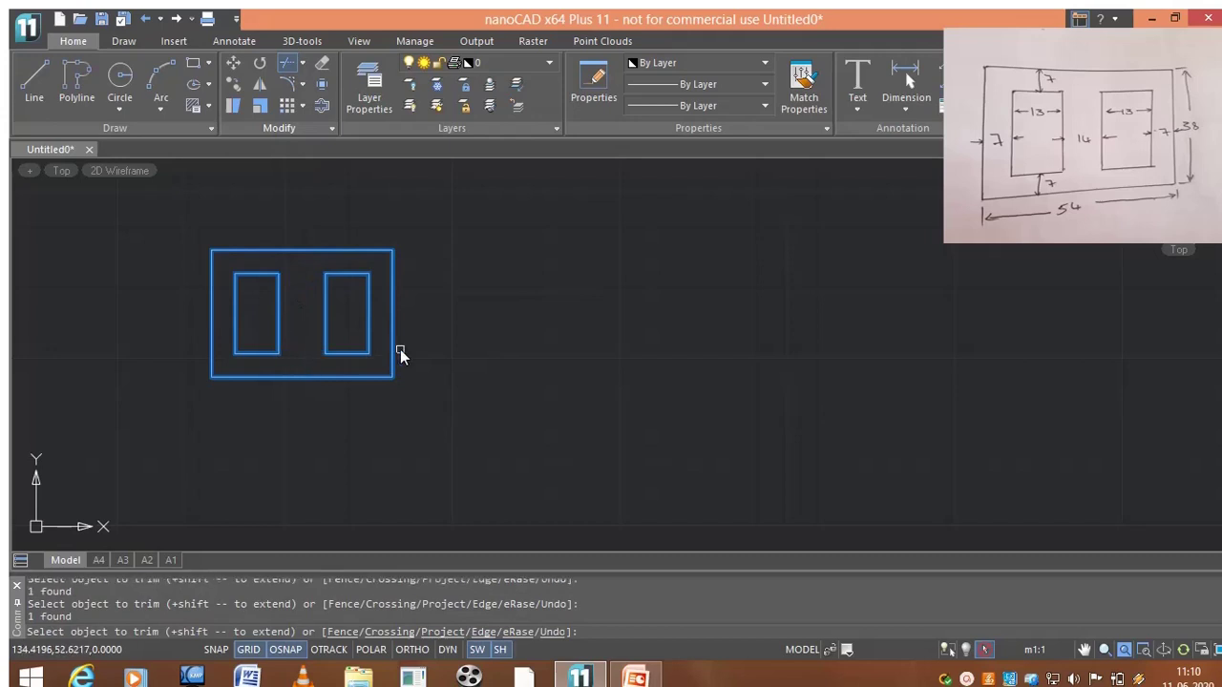
{"action": "key", "text": "Escape"}
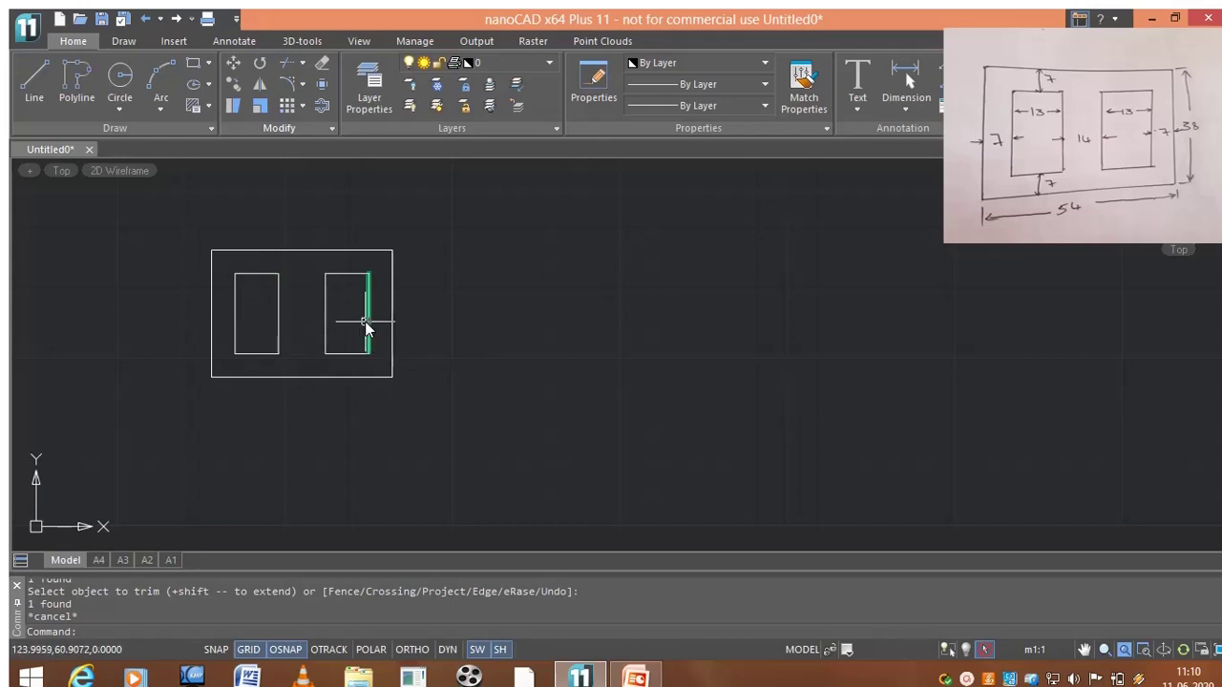
Step: Pan and zoom in on the frame drawing
{"action": "mouse_move", "coordinate": [367, 324]}
{"action": "middle_click_drag", "start_coordinate": [430, 337], "coordinate": [513, 346]}
{"action": "scroll", "coordinate": [428, 345], "scroll_direction": "up", "scroll_amount": 2}
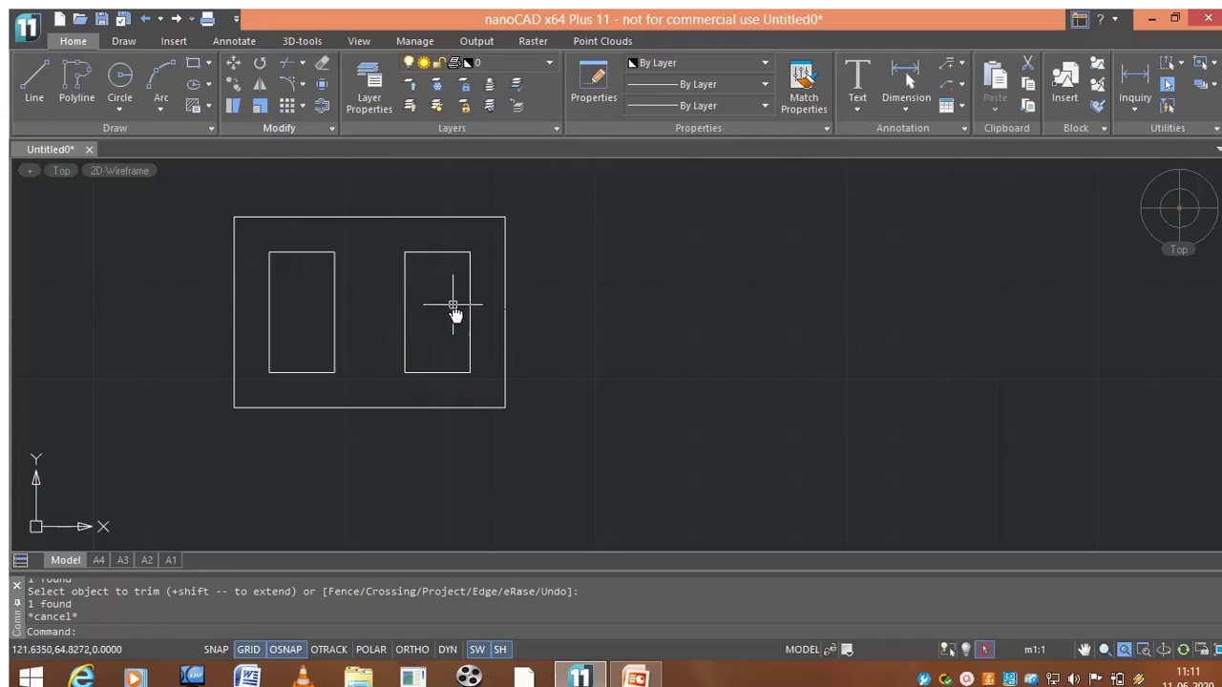
Step: Offset each window's edge facing the central limb 0.5 inward
{"action": "left_click", "coordinate": [318, 104]}
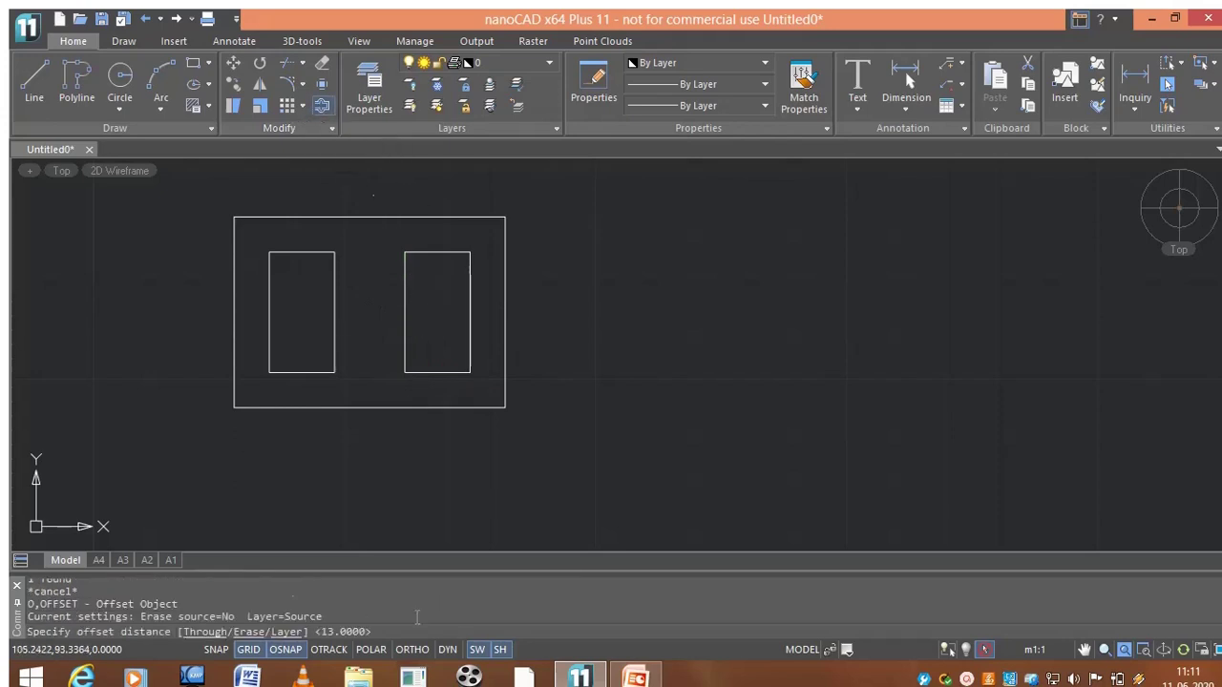
{"action": "type", "text": "0.5"}
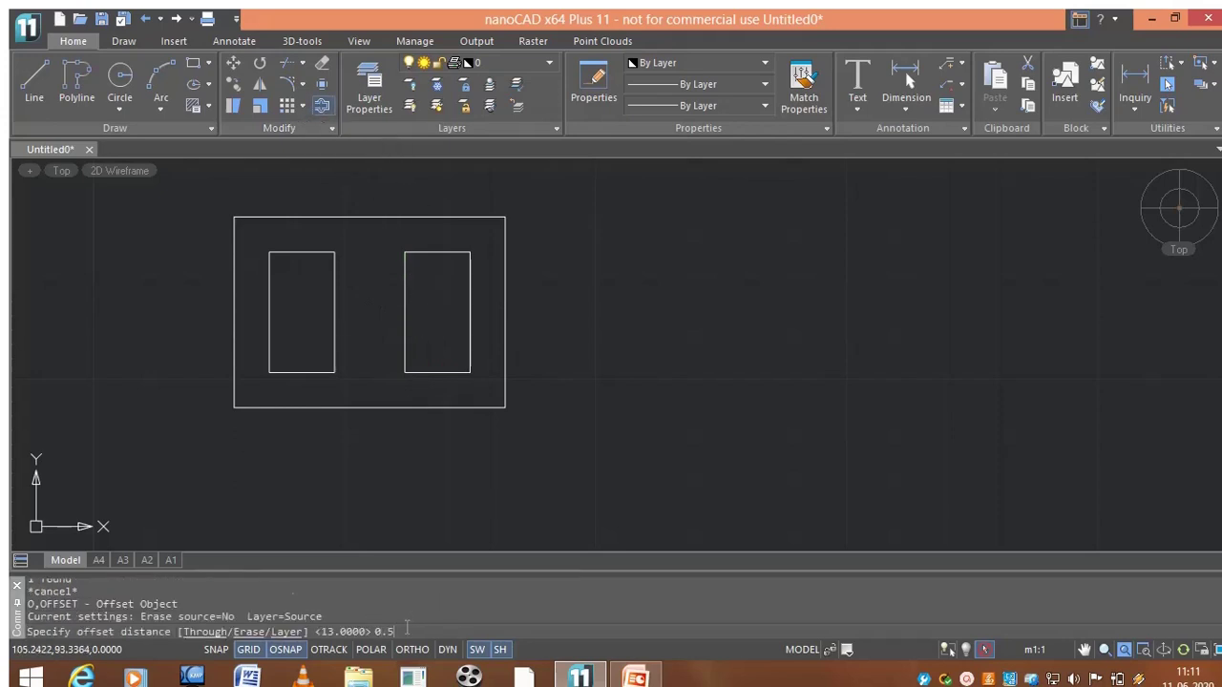
{"action": "key", "text": "Return"}
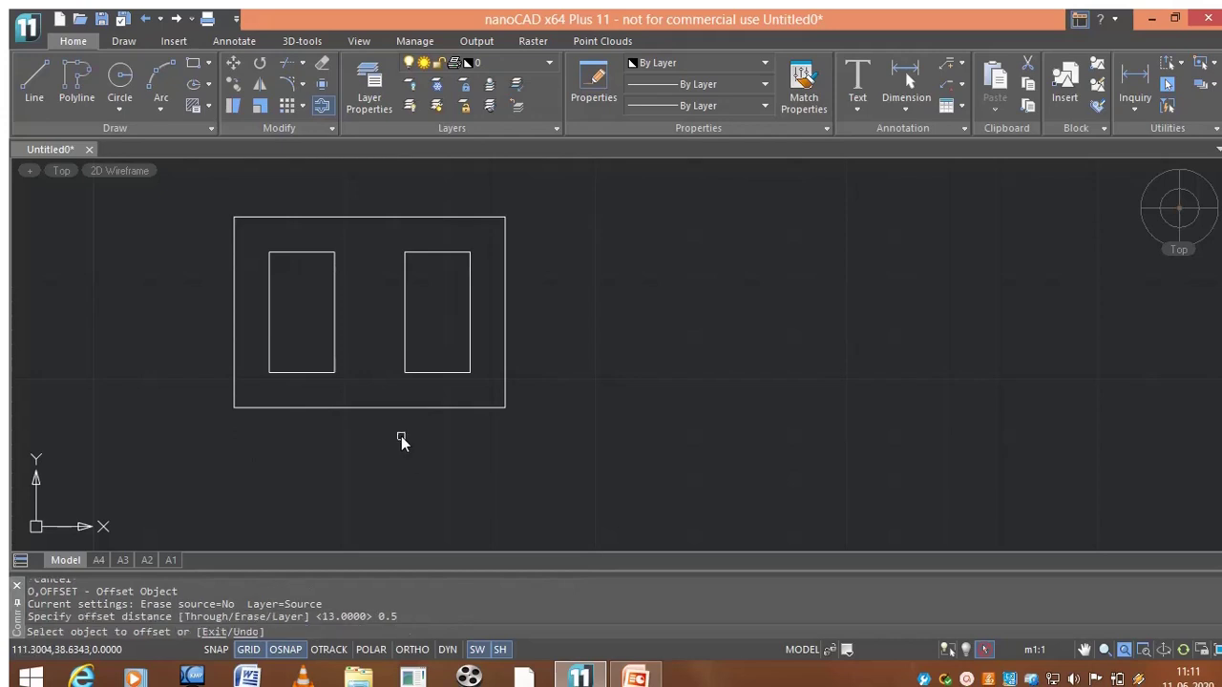
{"action": "left_click", "coordinate": [332, 303]}
{"action": "left_click", "coordinate": [321, 304]}
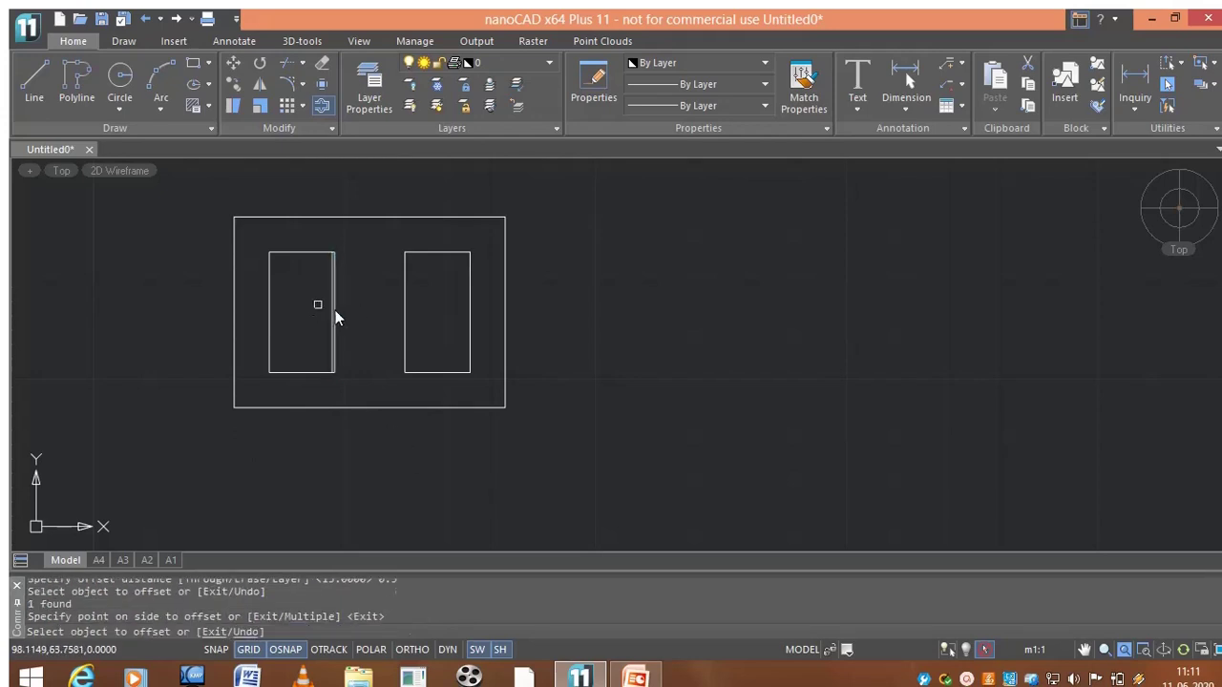
{"action": "left_click", "coordinate": [408, 314]}
{"action": "left_click", "coordinate": [421, 317]}
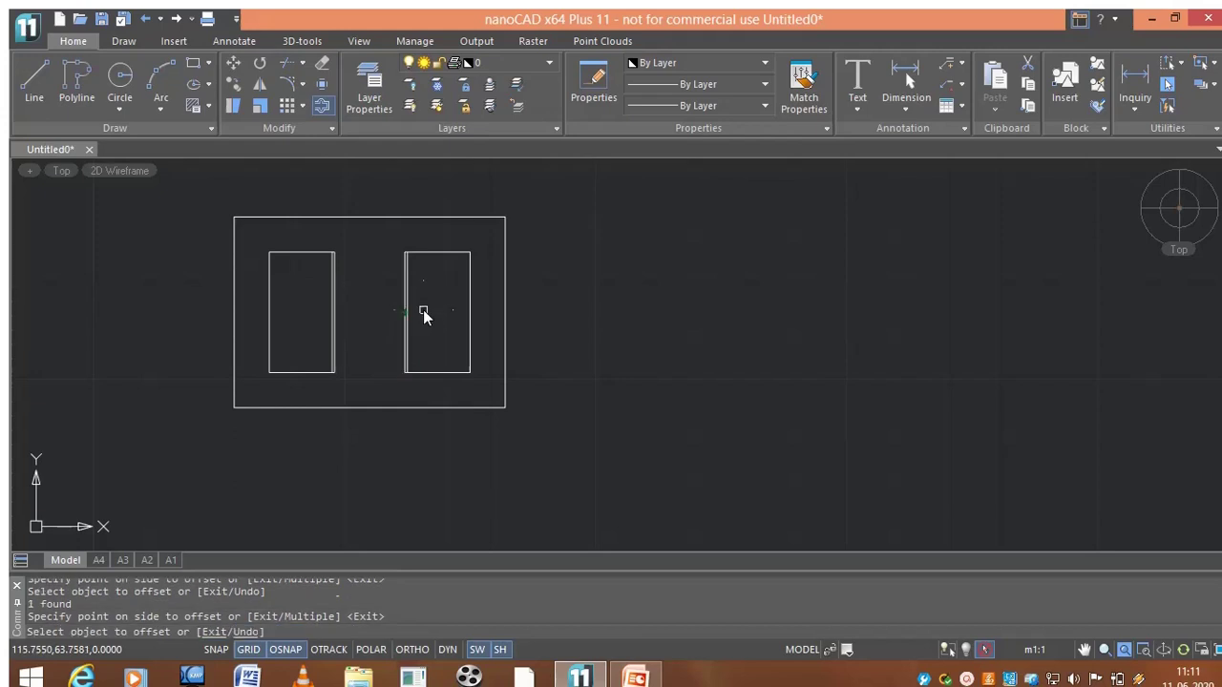
{"action": "scroll", "coordinate": [425, 319], "scroll_direction": "up", "scroll_amount": 3}
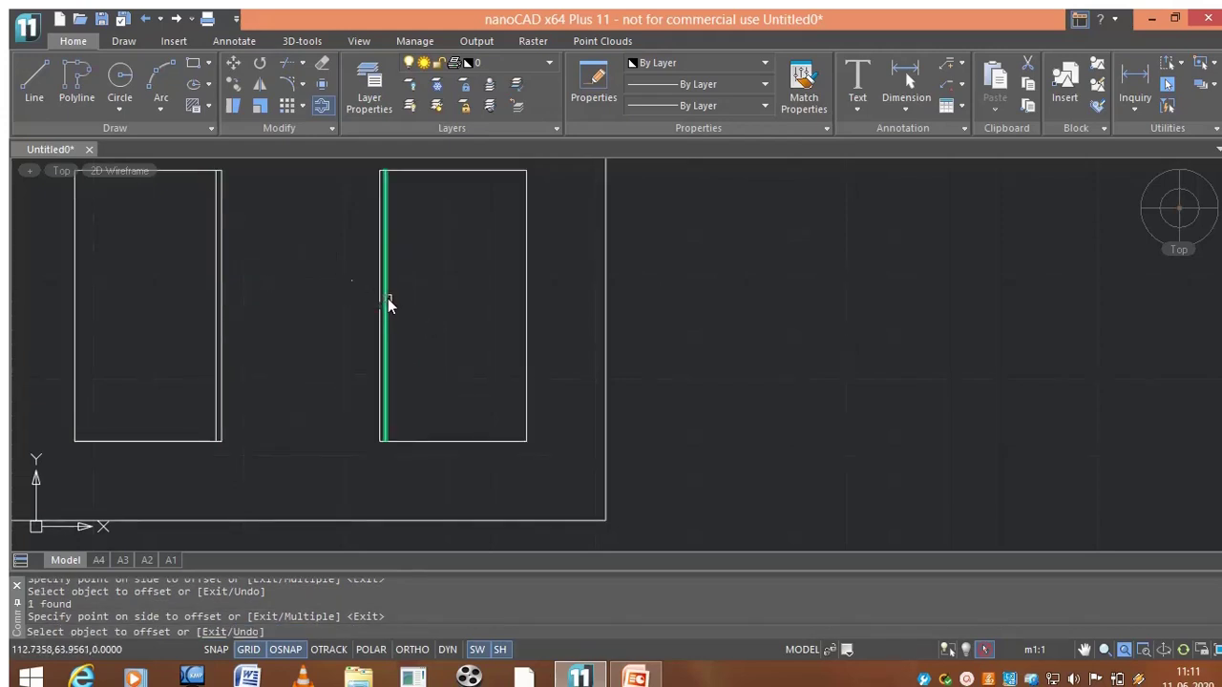
{"action": "key", "text": "Escape"}
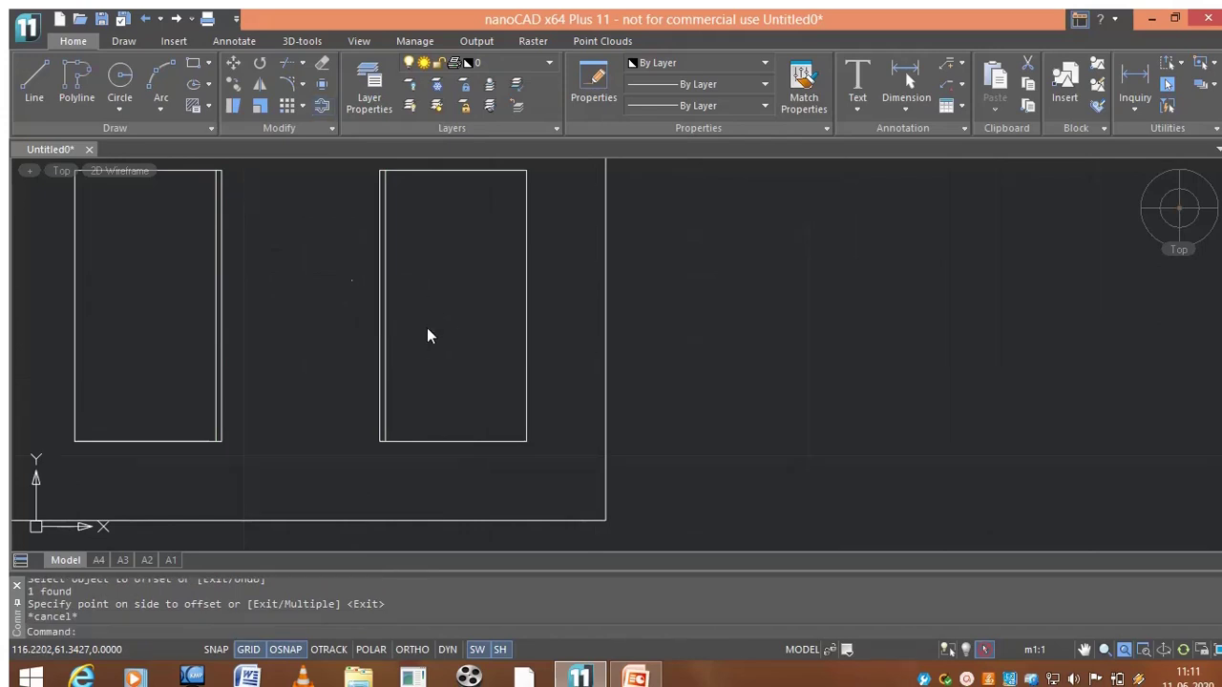
{"action": "mouse_move", "coordinate": [427, 327]}
{"action": "middle_mouse_down"}
{"action": "mouse_move", "coordinate": [505, 358]}
{"action": "mouse_move", "coordinate": [513, 322]}
{"action": "middle_mouse_up"}
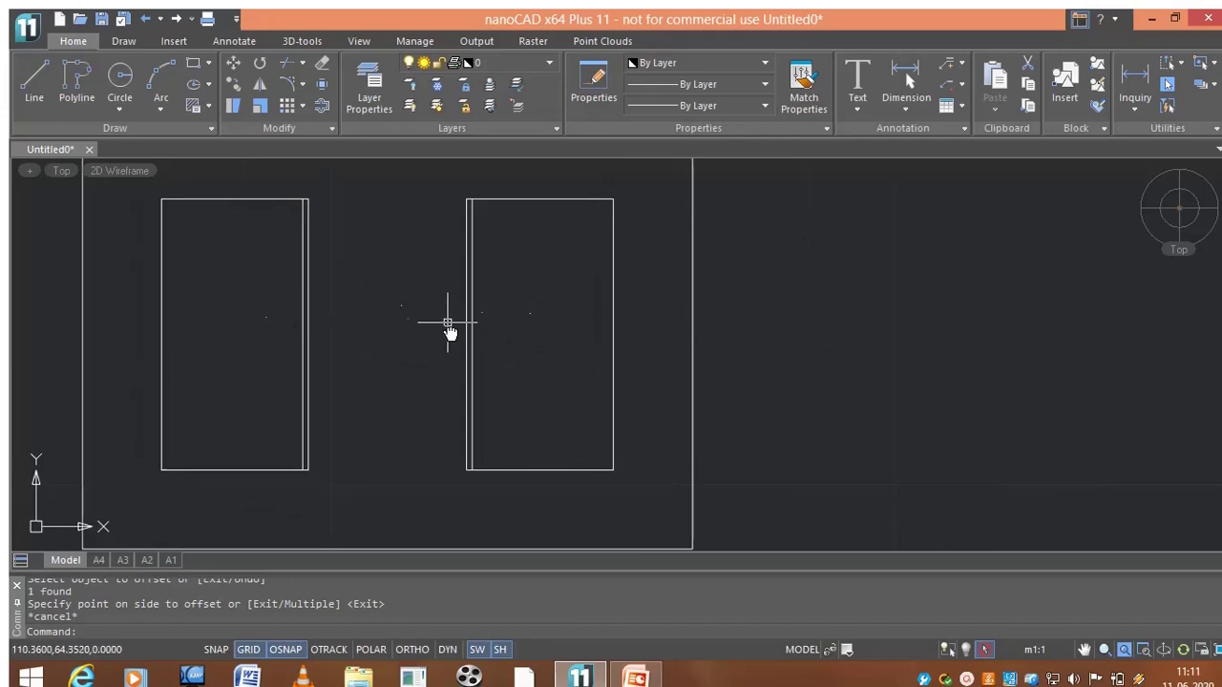
{"action": "mouse_move", "coordinate": [477, 340]}
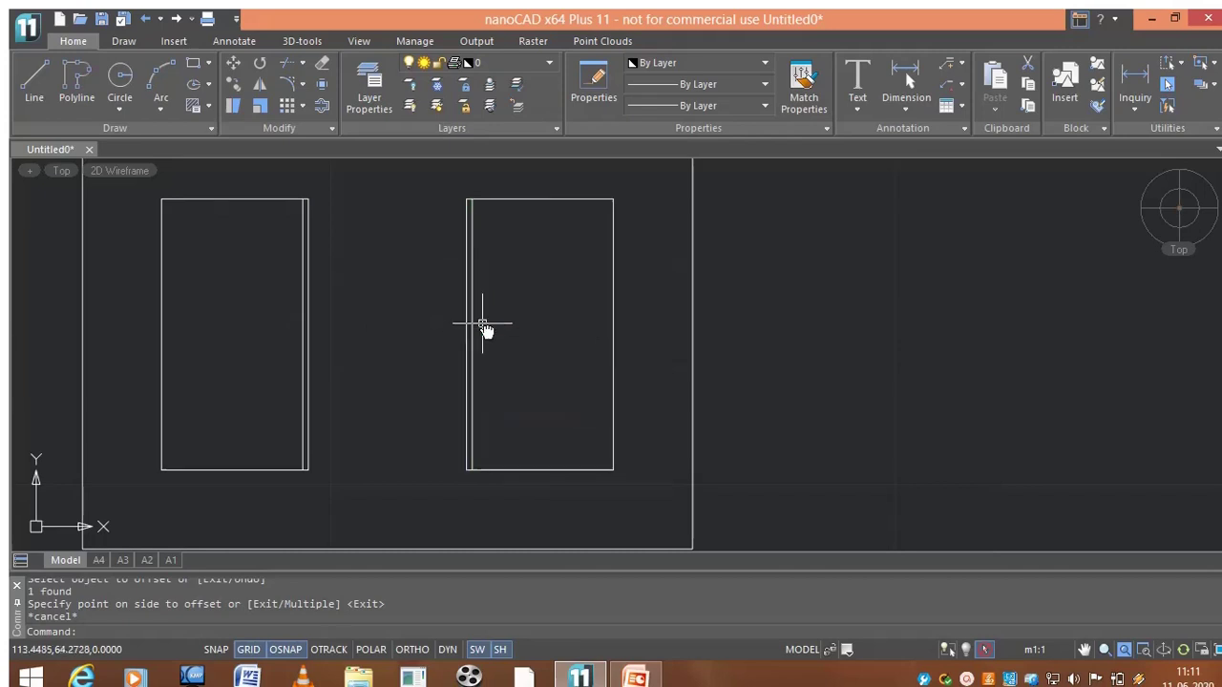
Step: Offset each window's inner vertical line 10 units toward its outer side
{"action": "left_click", "coordinate": [324, 105]}
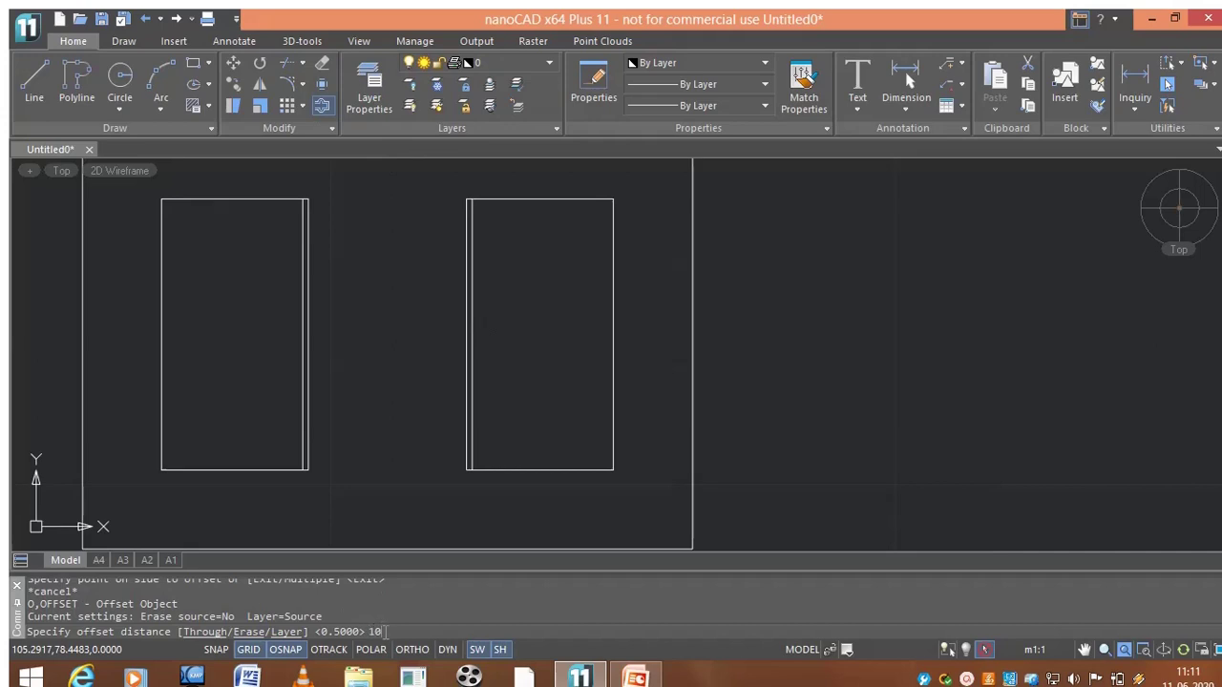
{"action": "type", "text": "10"}
{"action": "key", "text": "Return"}
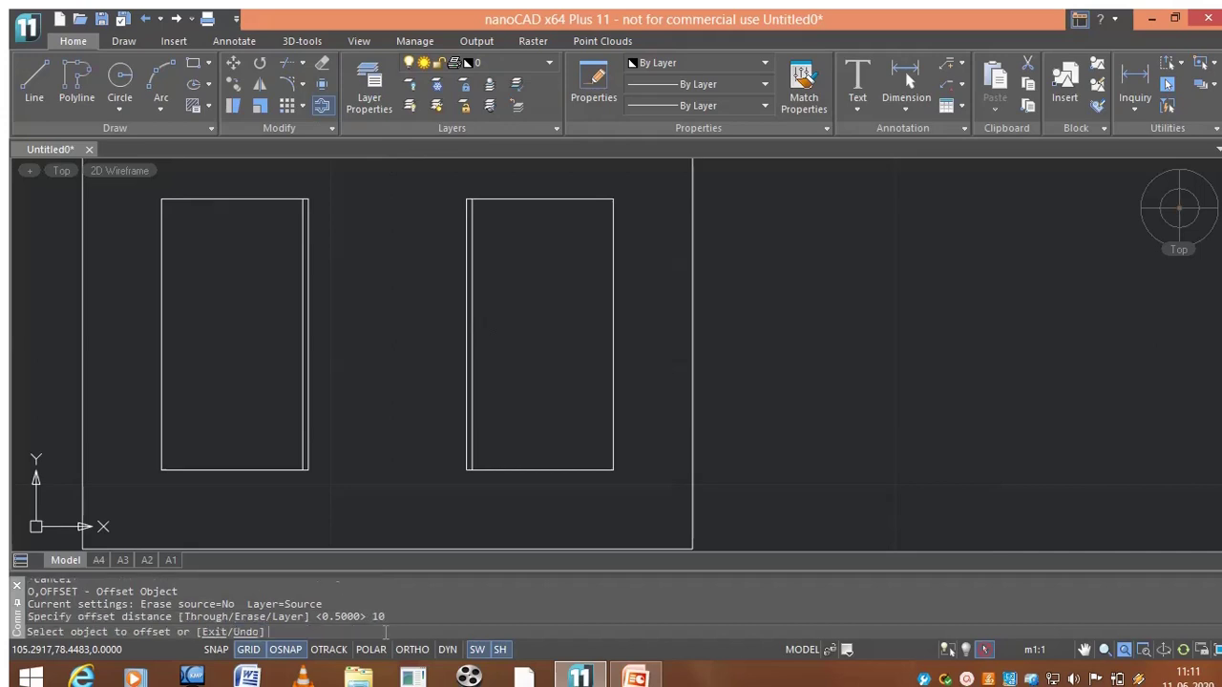
{"action": "left_click", "coordinate": [301, 333]}
{"action": "left_click", "coordinate": [234, 328]}
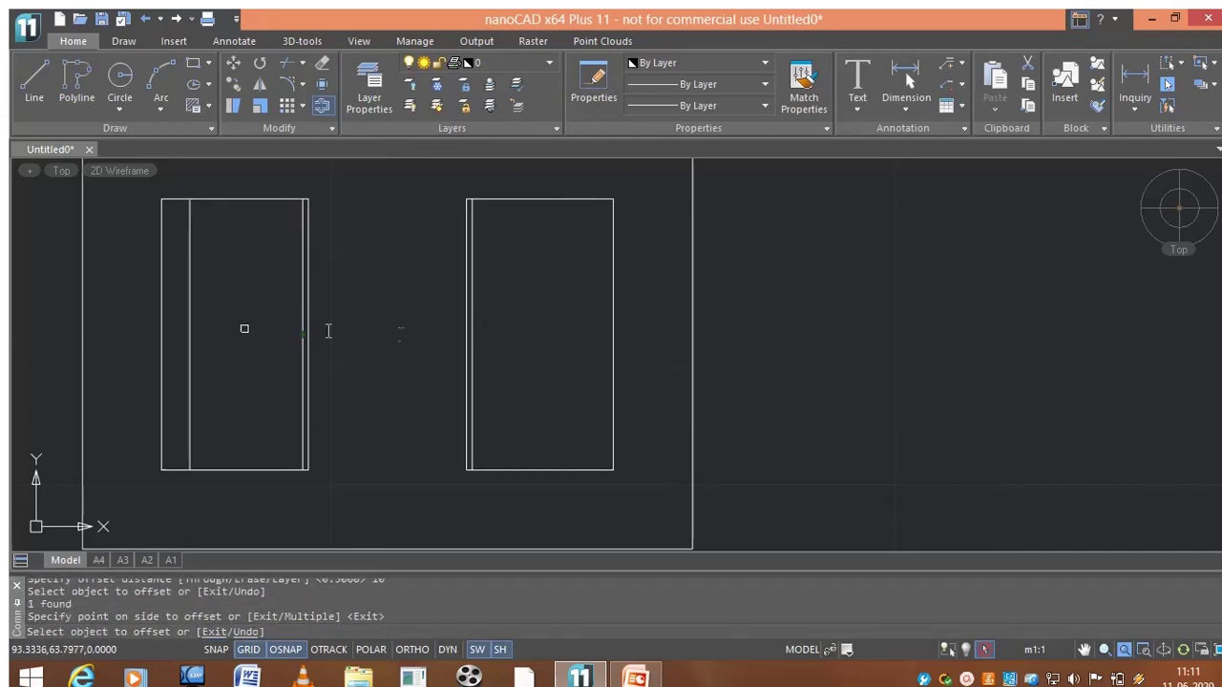
{"action": "left_click", "coordinate": [476, 349]}
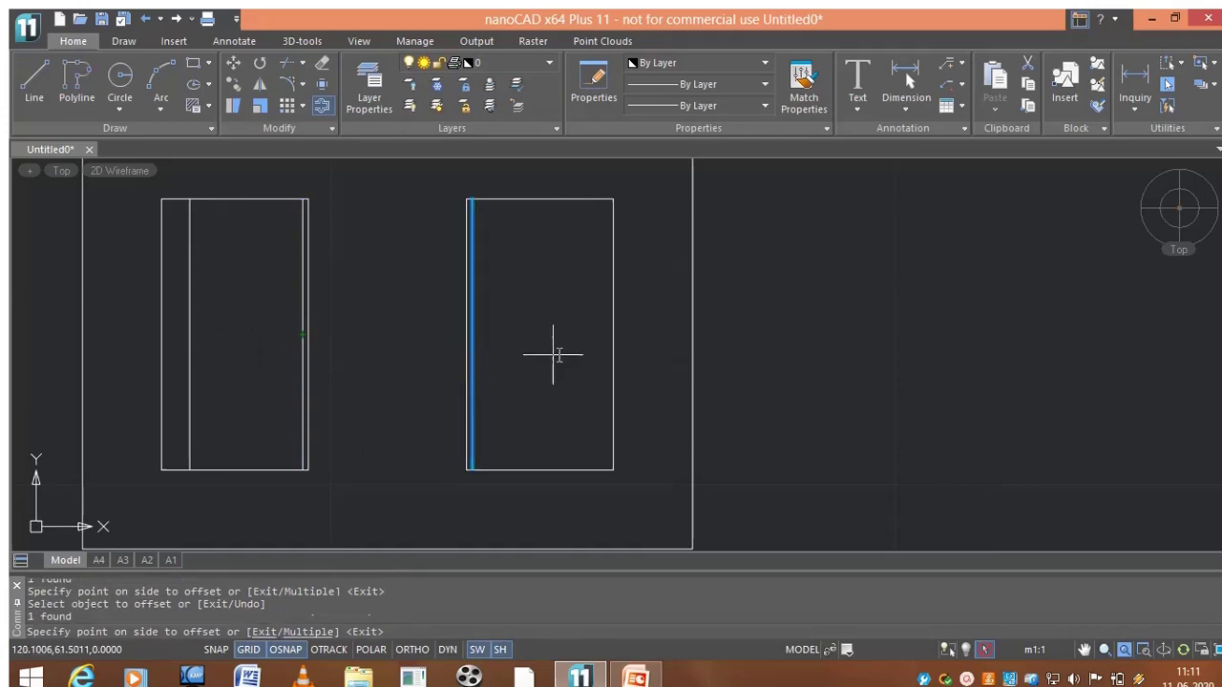
{"action": "left_click", "coordinate": [567, 355]}
{"action": "key", "text": "Escape"}
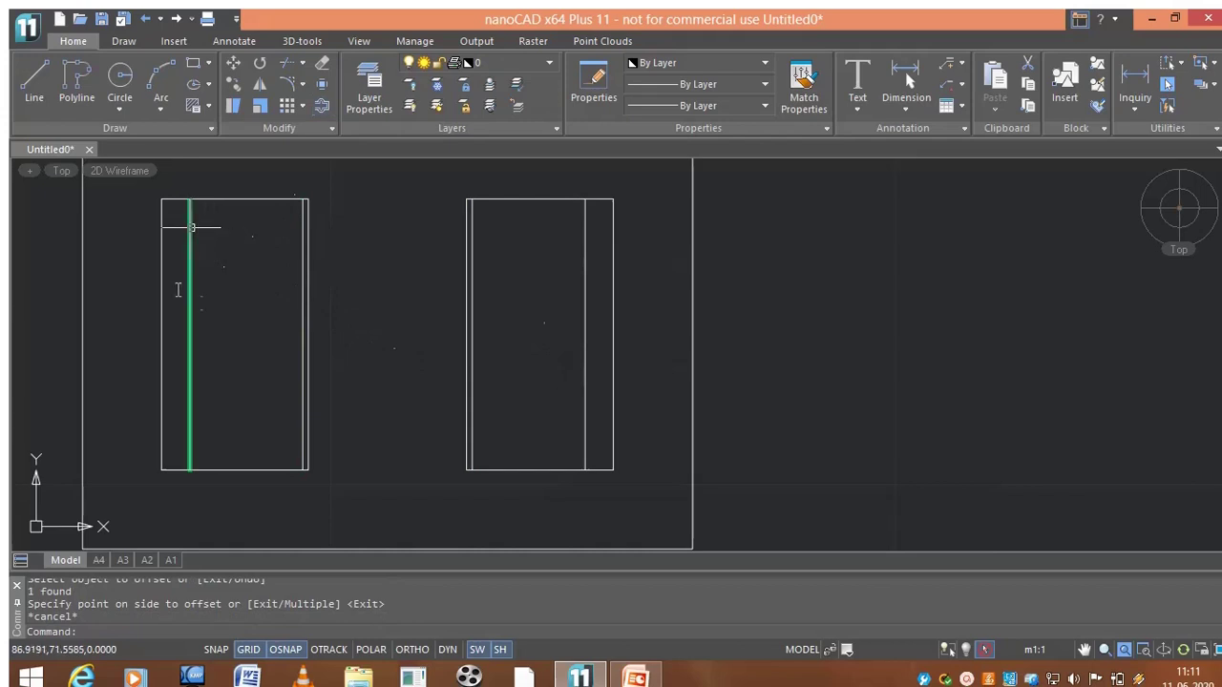
{"action": "scroll", "coordinate": [562, 355], "scroll_direction": "down", "scroll_amount": 3}
{"action": "middle_click_drag", "start_coordinate": [566, 379], "coordinate": [570, 365]}
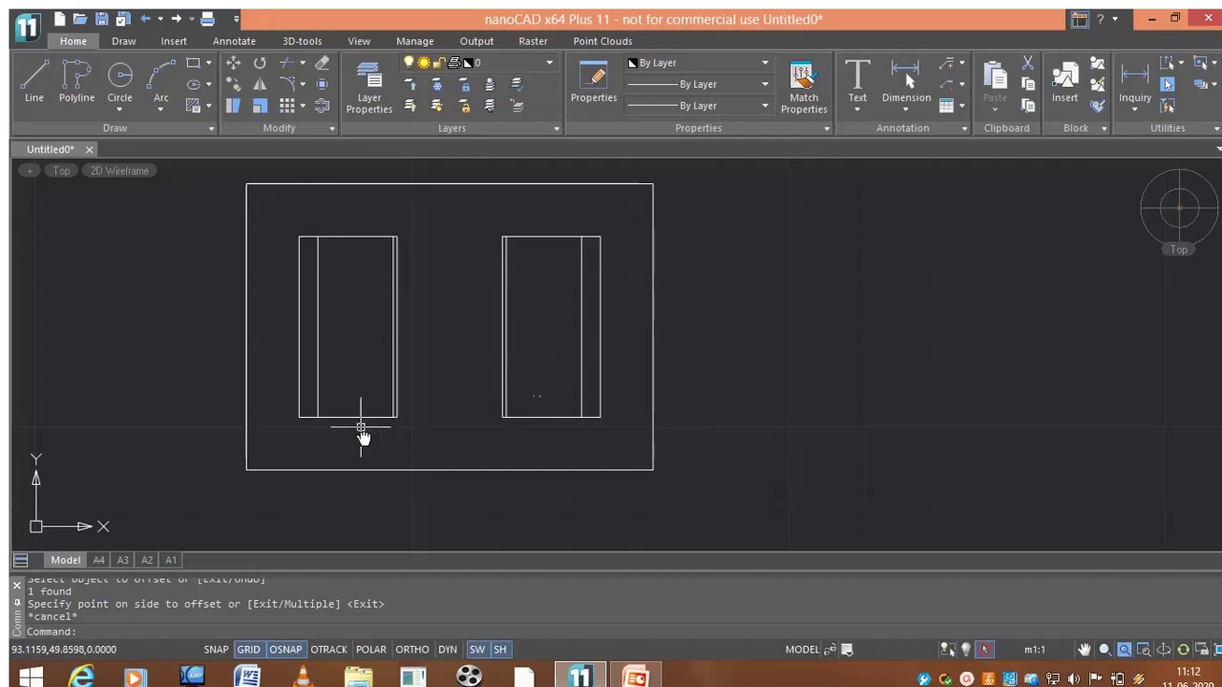
Step: Offset the left window's bottom edge up by 2
{"action": "left_click", "coordinate": [319, 106]}
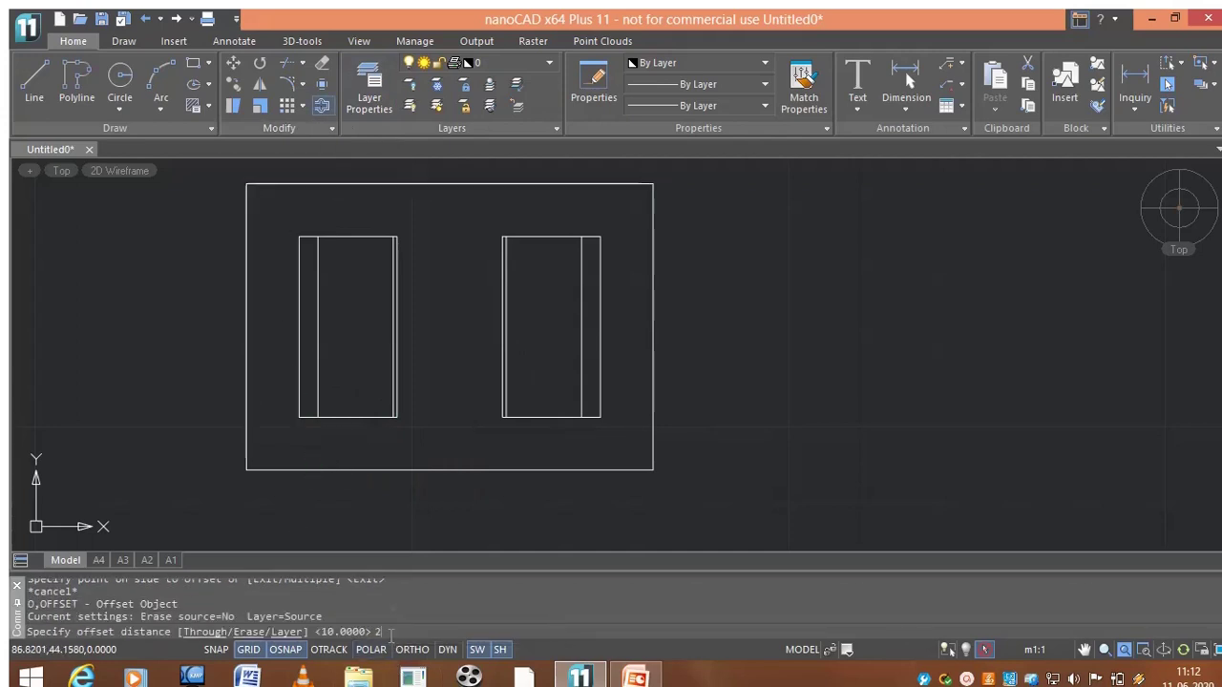
{"action": "key", "text": "Return"}
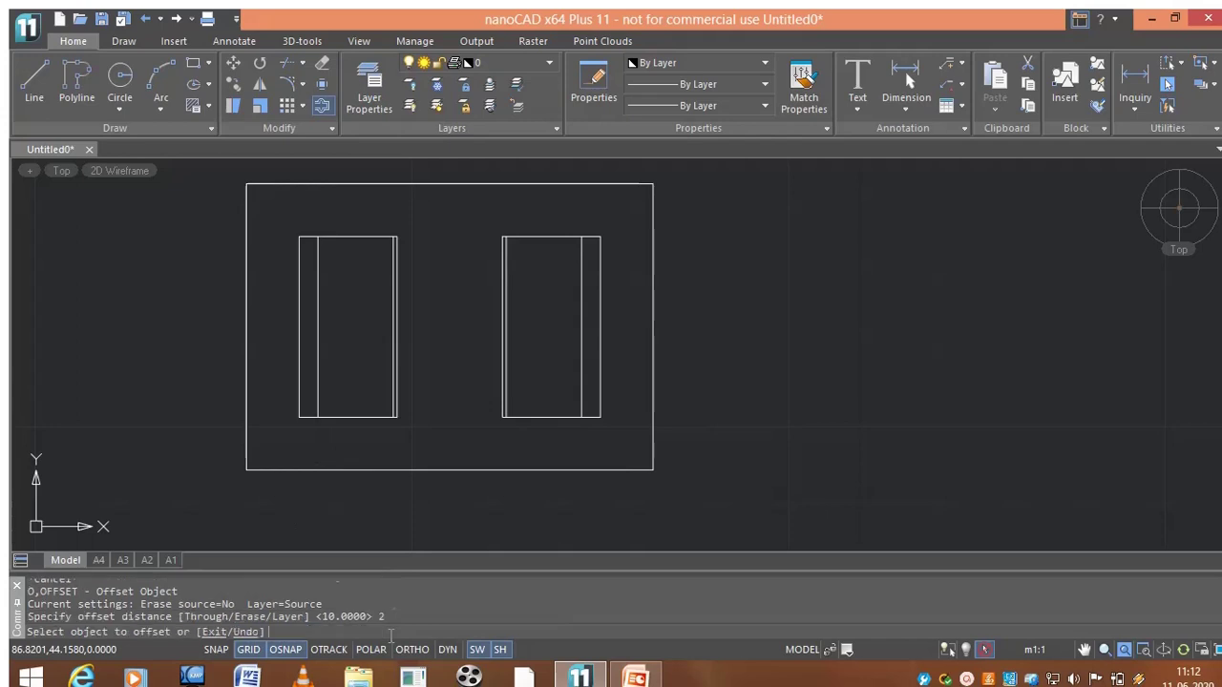
{"action": "left_click", "coordinate": [352, 417]}
{"action": "left_click", "coordinate": [351, 405]}
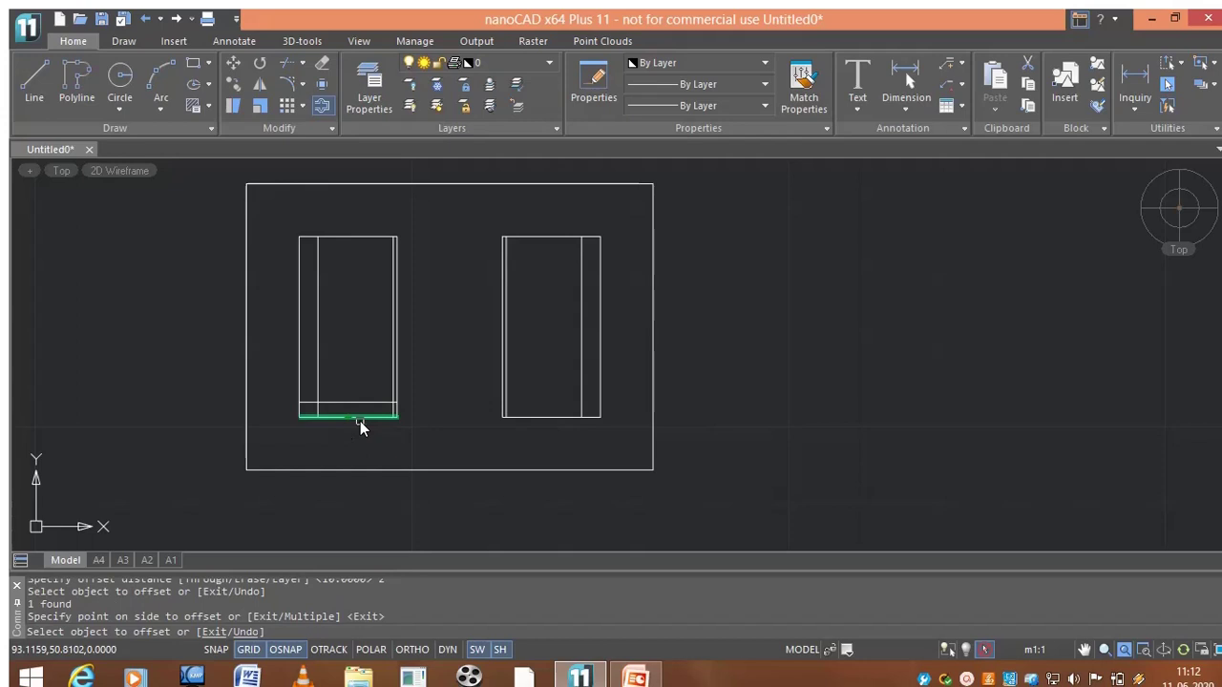
{"action": "key", "text": "Escape"}
Step: Trim both ends of the new line back to the window's inner vertical lines
{"action": "type", "text": "tr"}
{"action": "key", "text": "Return"}
{"action": "key", "text": "Return"}
{"action": "scroll", "coordinate": [354, 429], "scroll_direction": "up", "scroll_amount": 3}
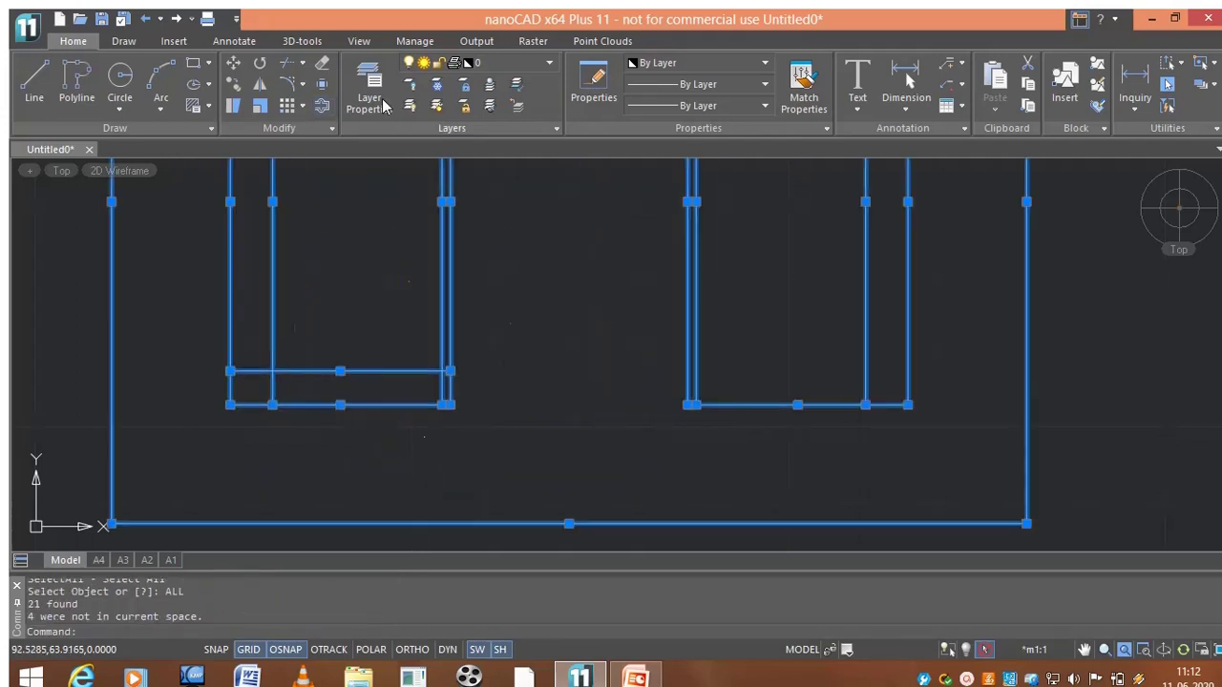
{"action": "left_click", "coordinate": [259, 369]}
{"action": "scroll", "coordinate": [262, 368], "scroll_direction": "up", "scroll_amount": 3}
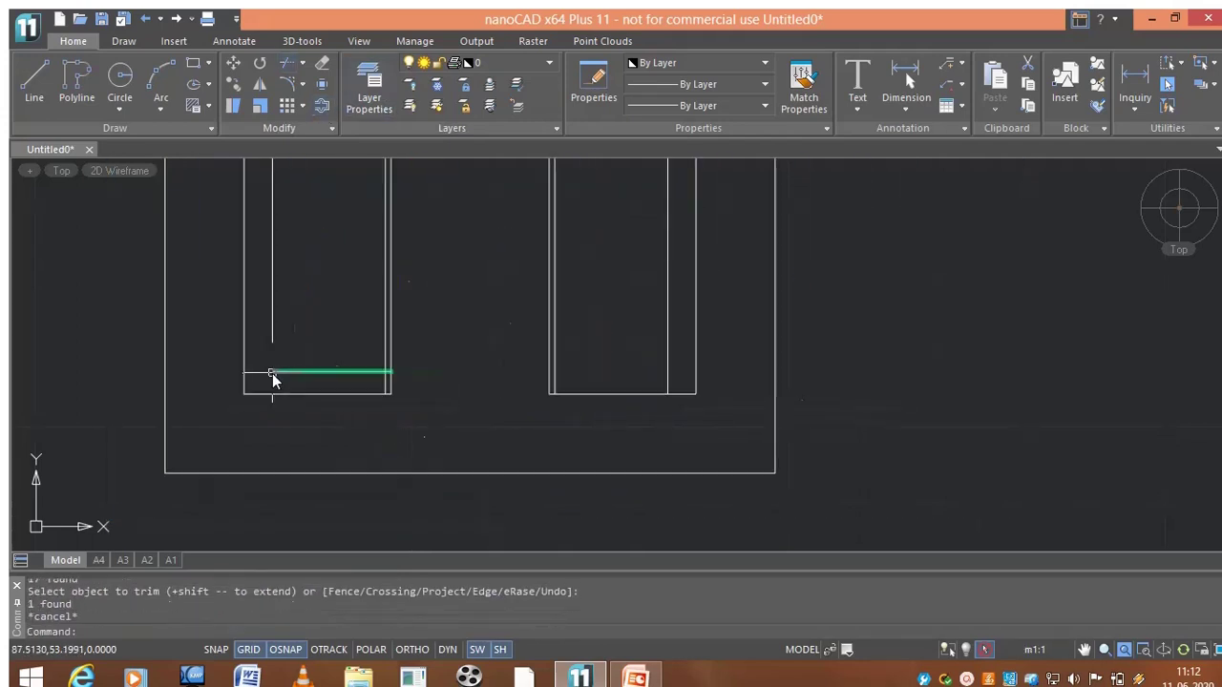
{"action": "left_click", "coordinate": [325, 341]}
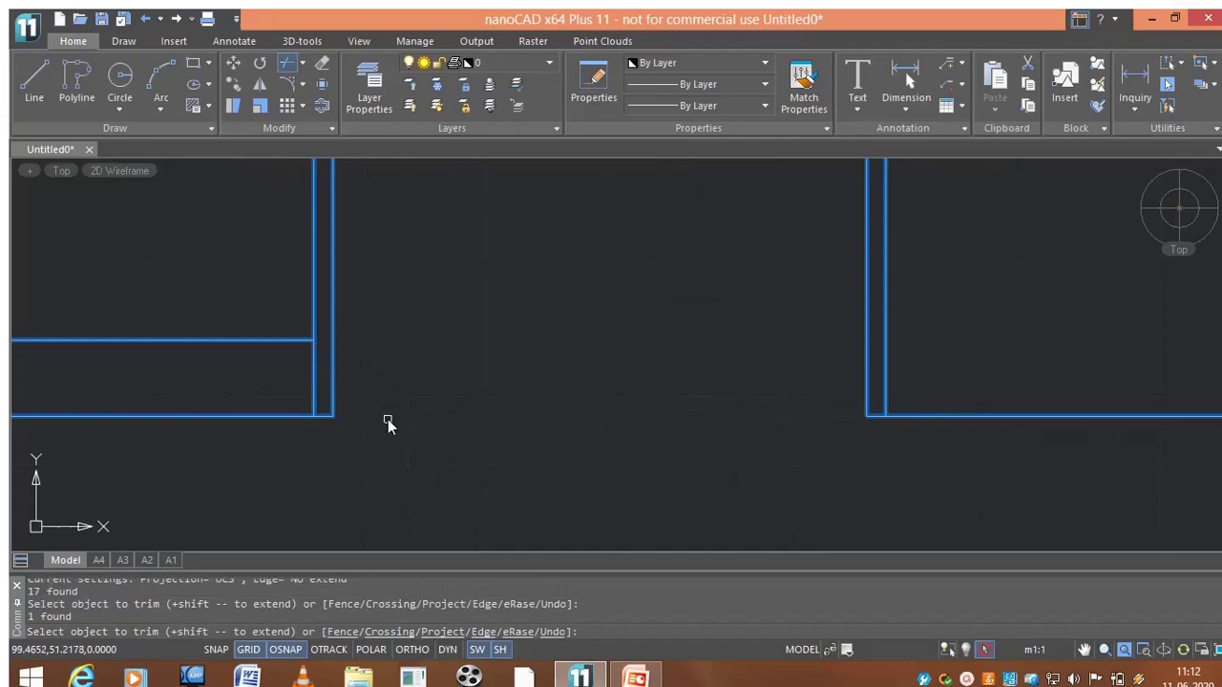
{"action": "key", "text": "Escape"}
{"action": "scroll", "coordinate": [387, 420], "scroll_direction": "down", "scroll_amount": 5}
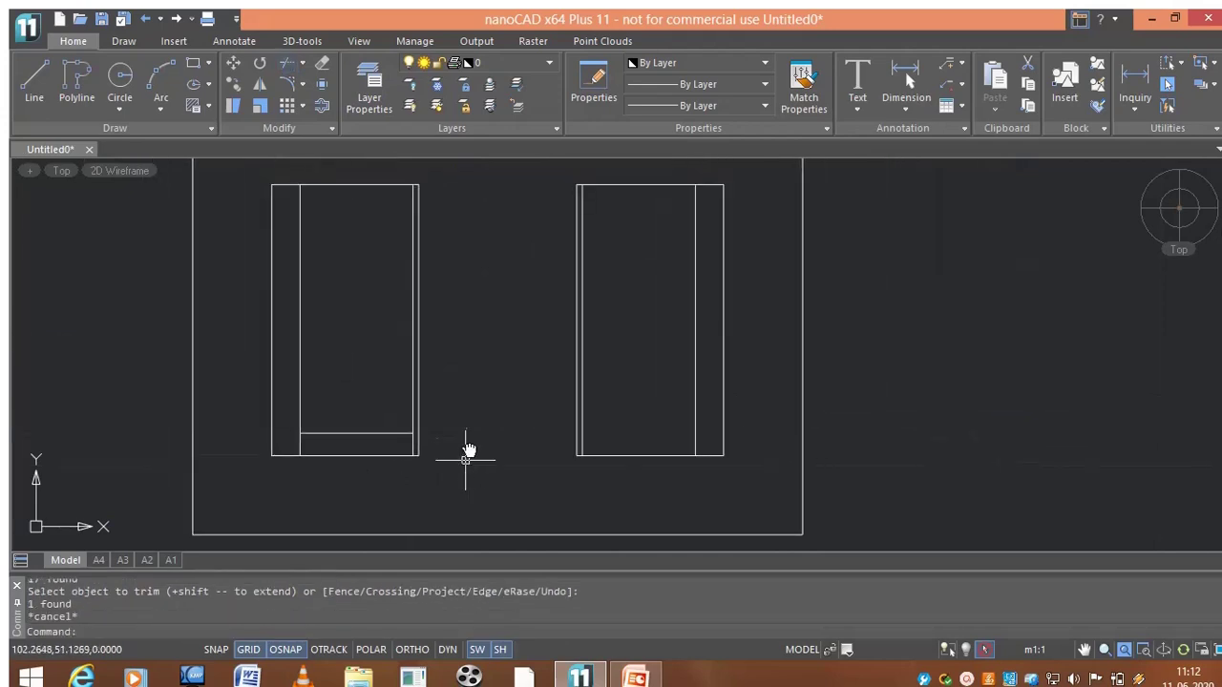
{"action": "left_click", "coordinate": [321, 105]}
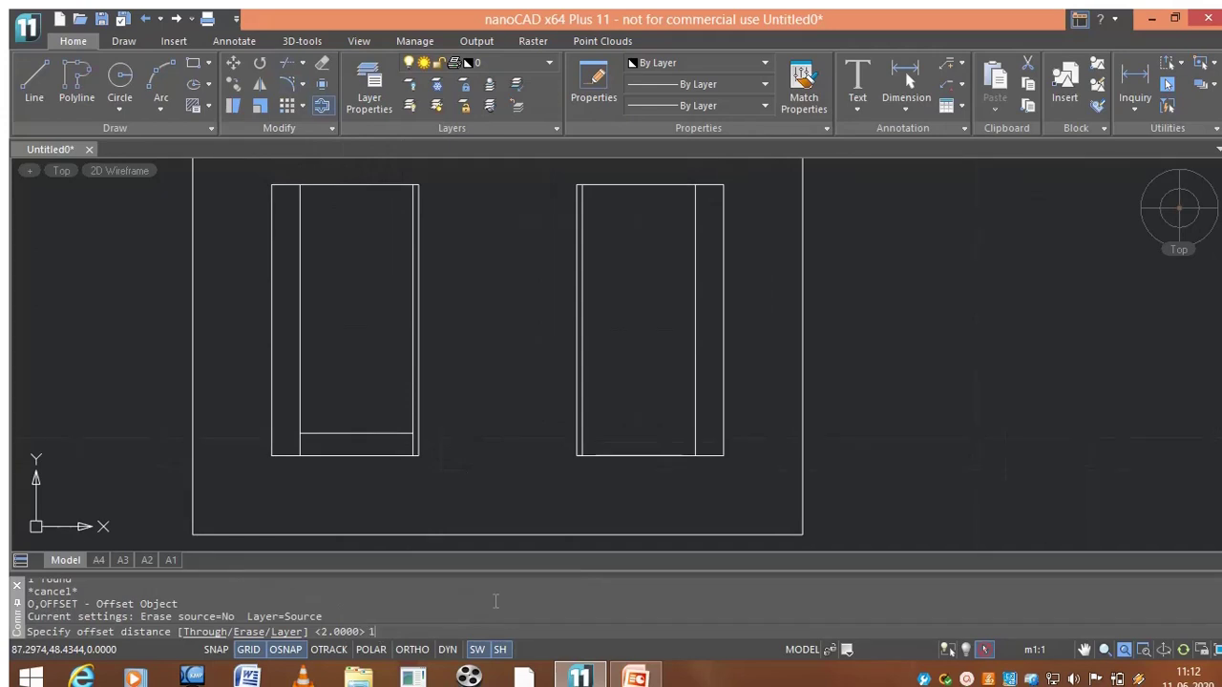
Step: Add horizontal lines 1 and then 2 units above the bottom strip line
{"action": "type", "text": "1"}
{"action": "key", "text": "Return"}
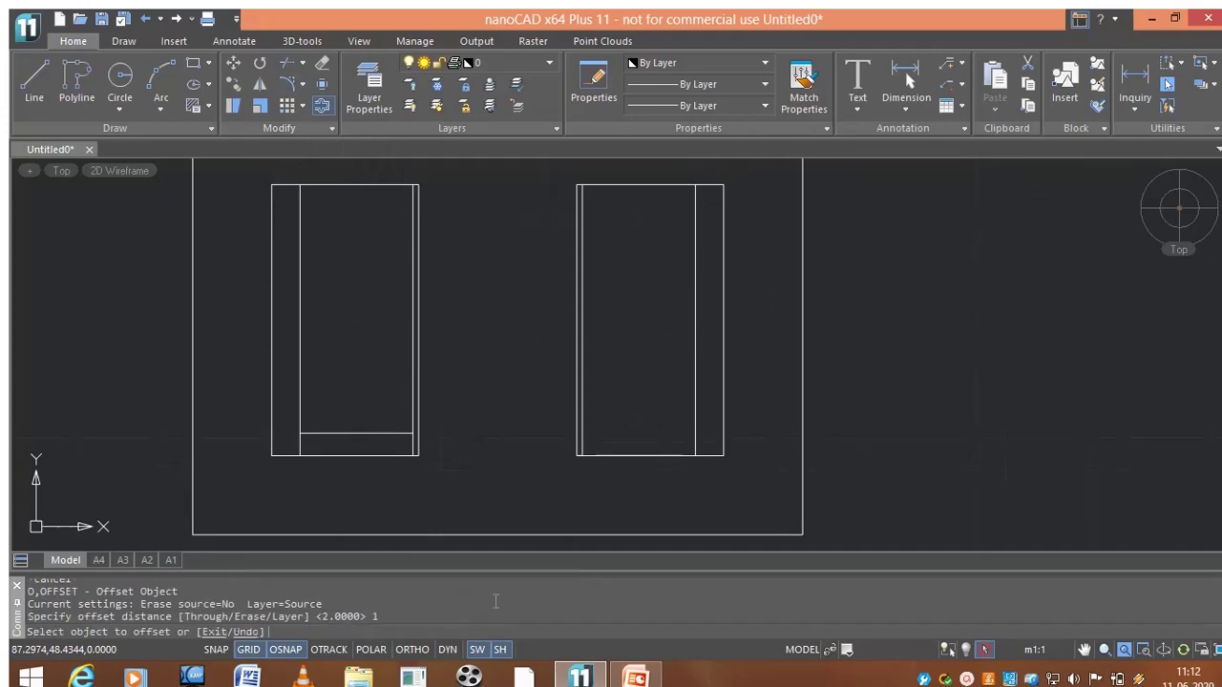
{"action": "left_click", "coordinate": [364, 433]}
{"action": "left_click", "coordinate": [365, 420]}
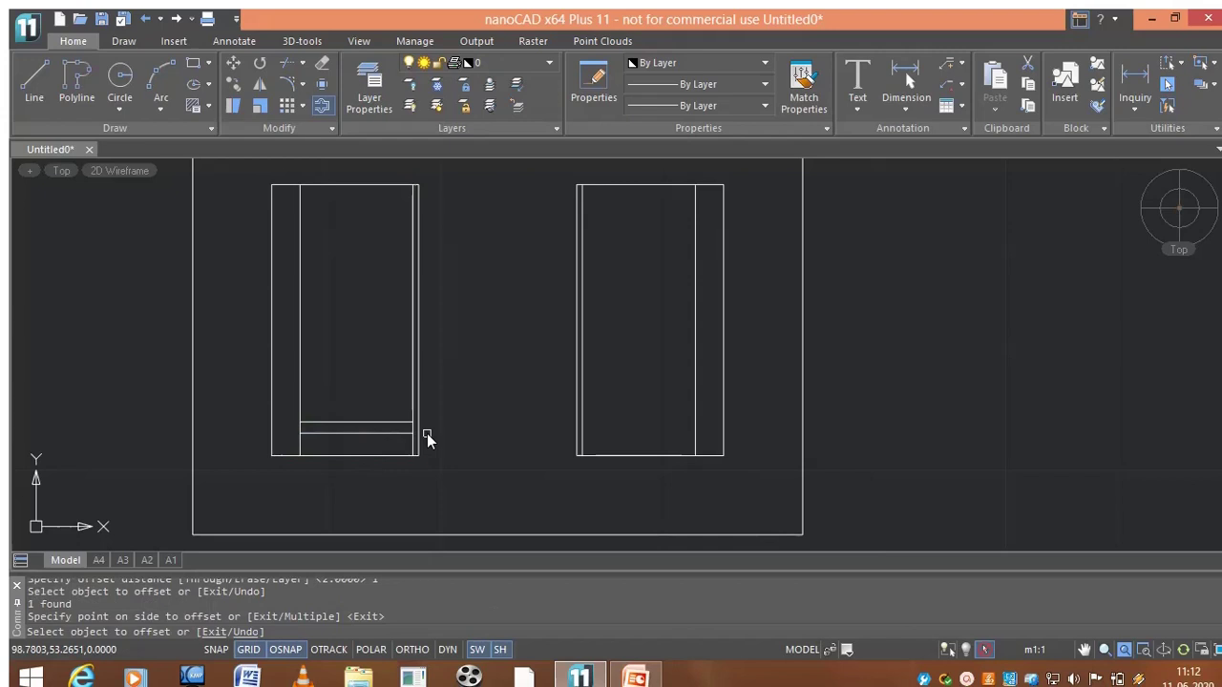
{"action": "key", "text": "Escape"}
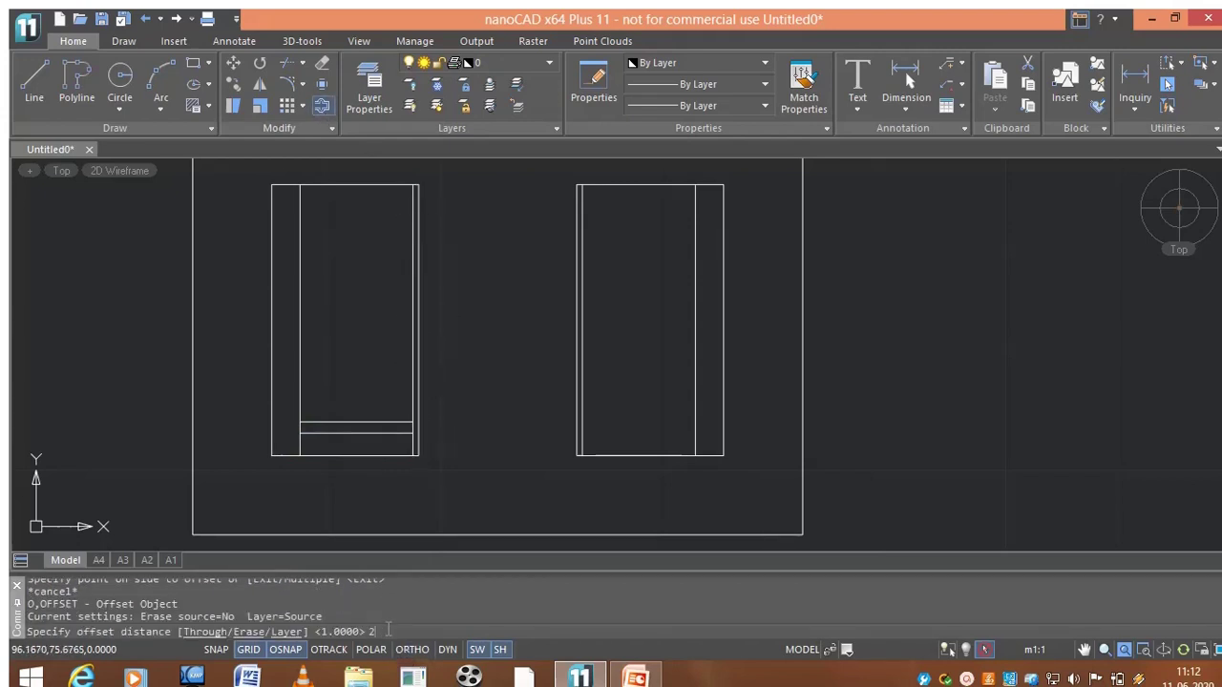
{"action": "key", "text": "Return"}
{"action": "left_click", "coordinate": [368, 423]}
{"action": "left_click", "coordinate": [382, 402]}
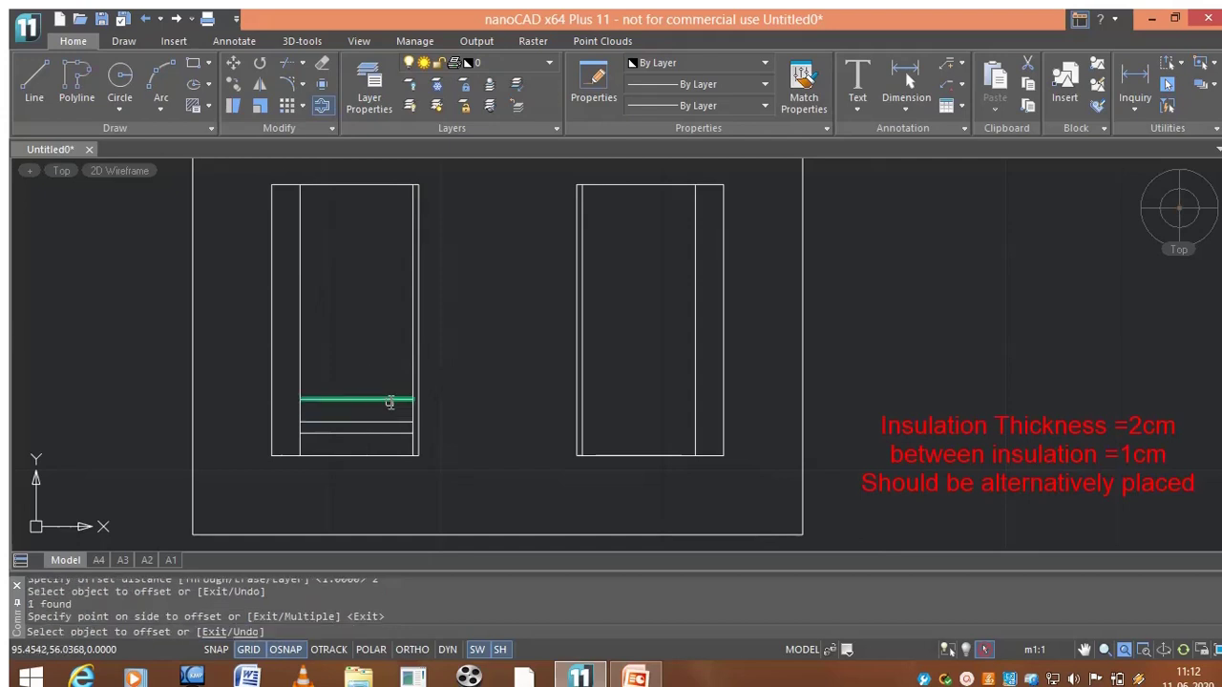
{"action": "key", "text": "Escape"}
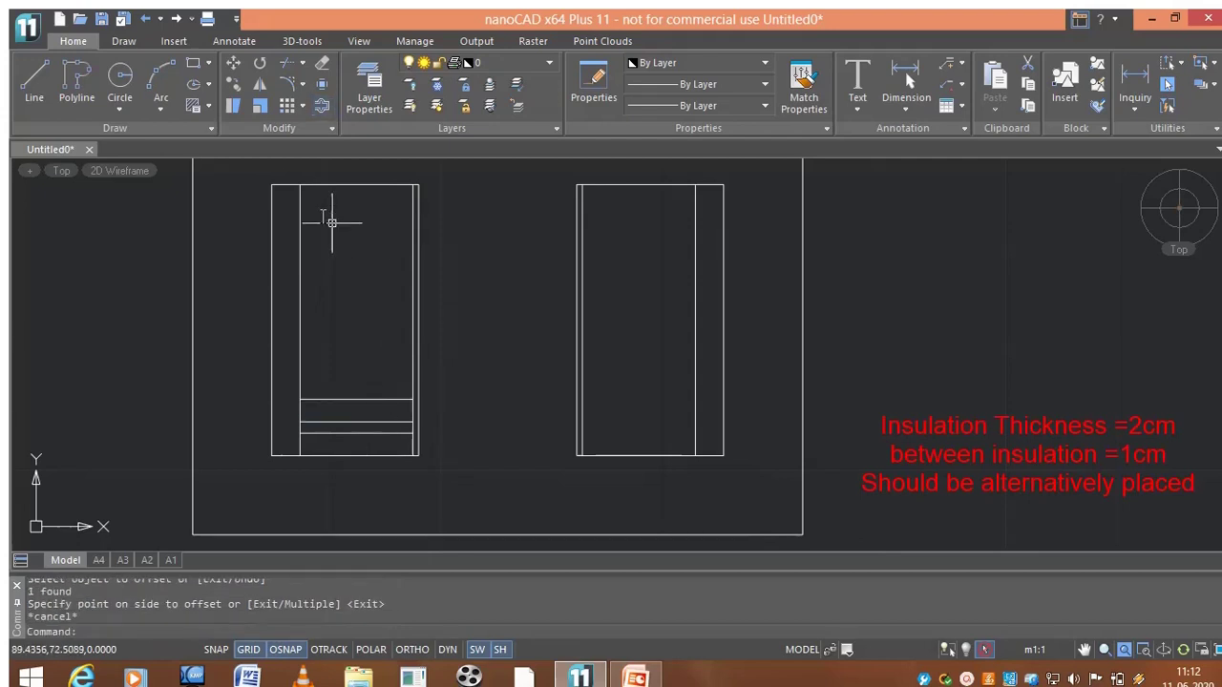
Step: Continue offsetting strip lines alternately by 1 and 2 up the left window
{"action": "left_click", "coordinate": [321, 105]}
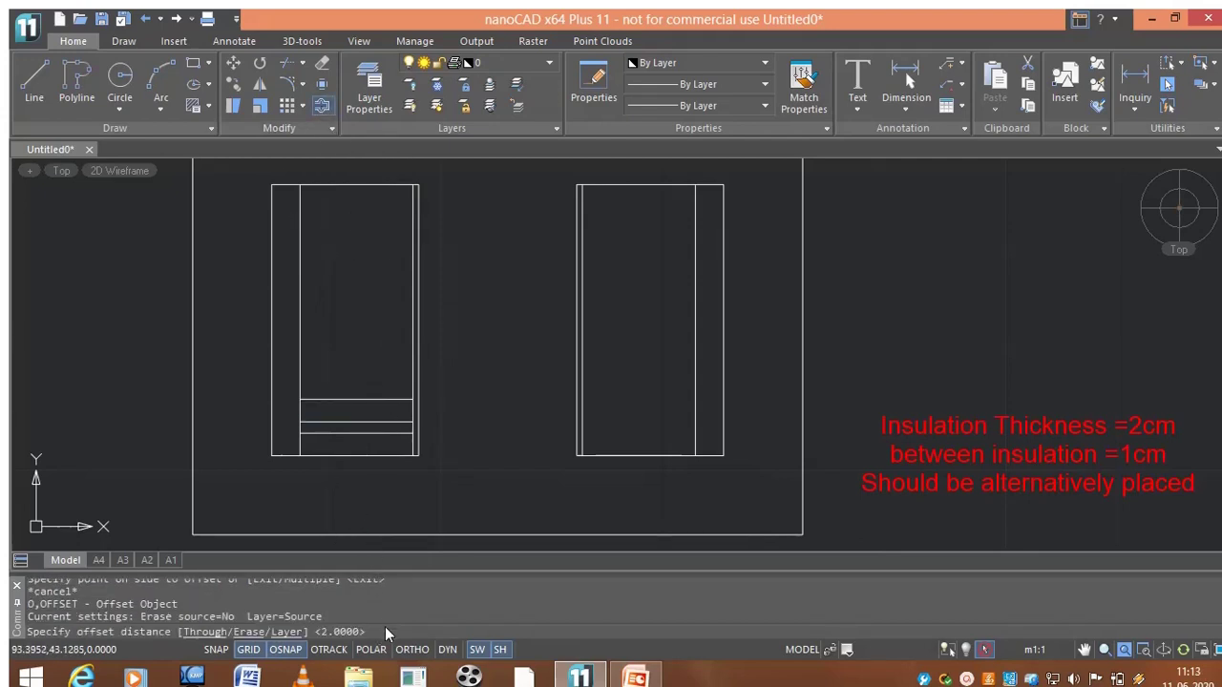
{"action": "type", "text": "1"}
{"action": "key", "text": "Return"}
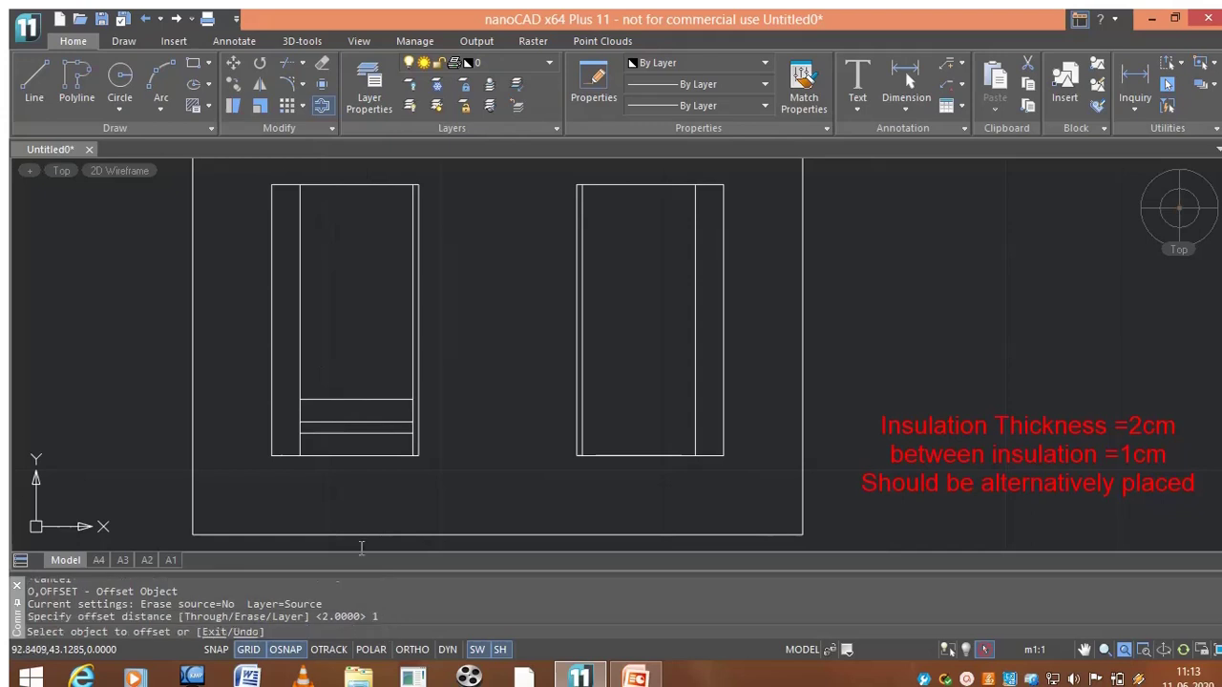
{"action": "left_click", "coordinate": [361, 400]}
{"action": "left_click", "coordinate": [361, 387]}
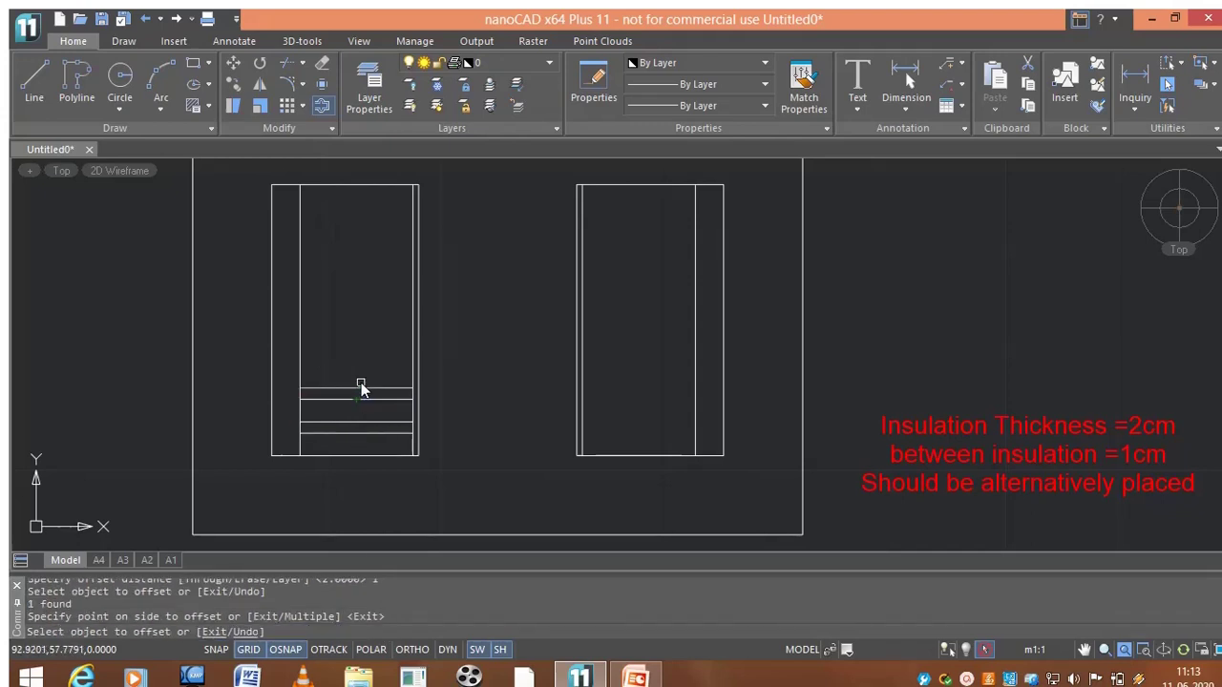
{"action": "key", "text": "Escape"}
{"action": "left_click", "coordinate": [323, 106]}
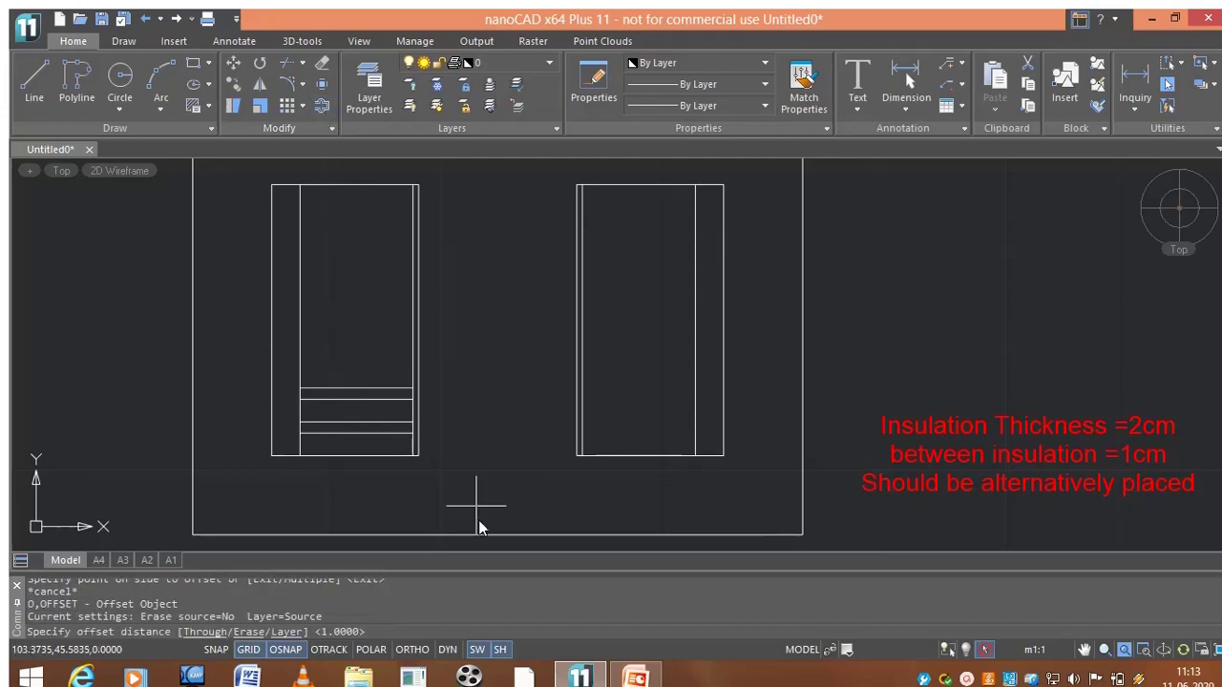
{"action": "type", "text": "2"}
{"action": "key", "text": "Return"}
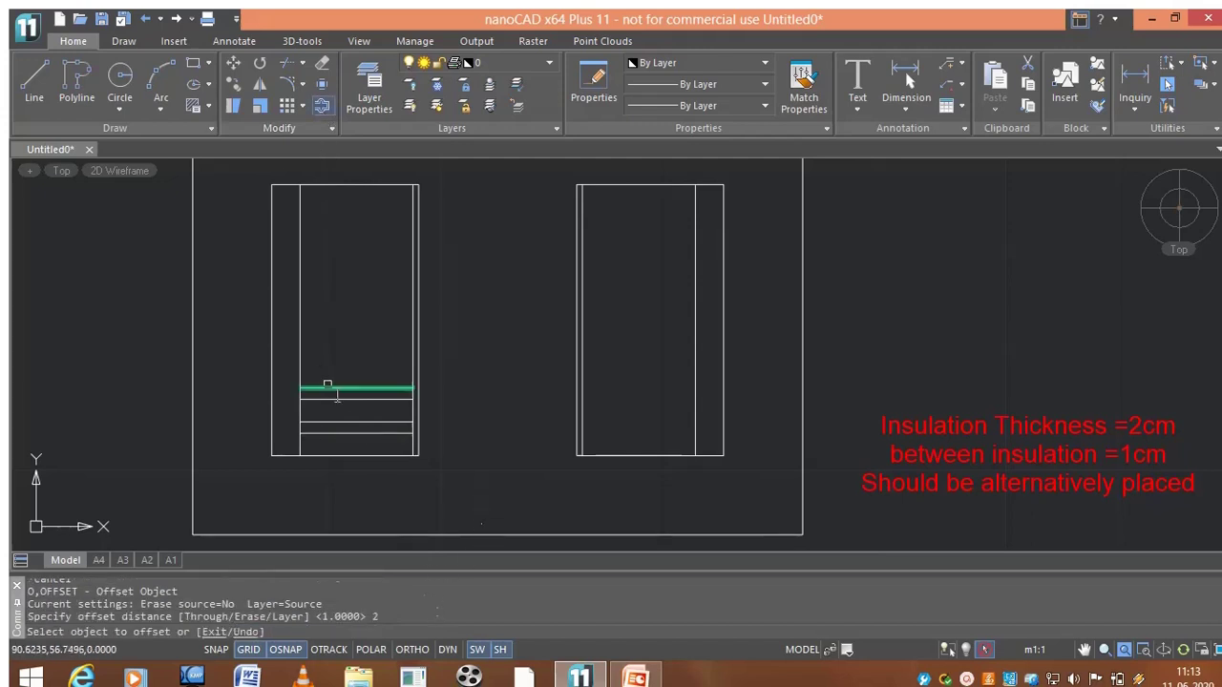
{"action": "left_click", "coordinate": [334, 388]}
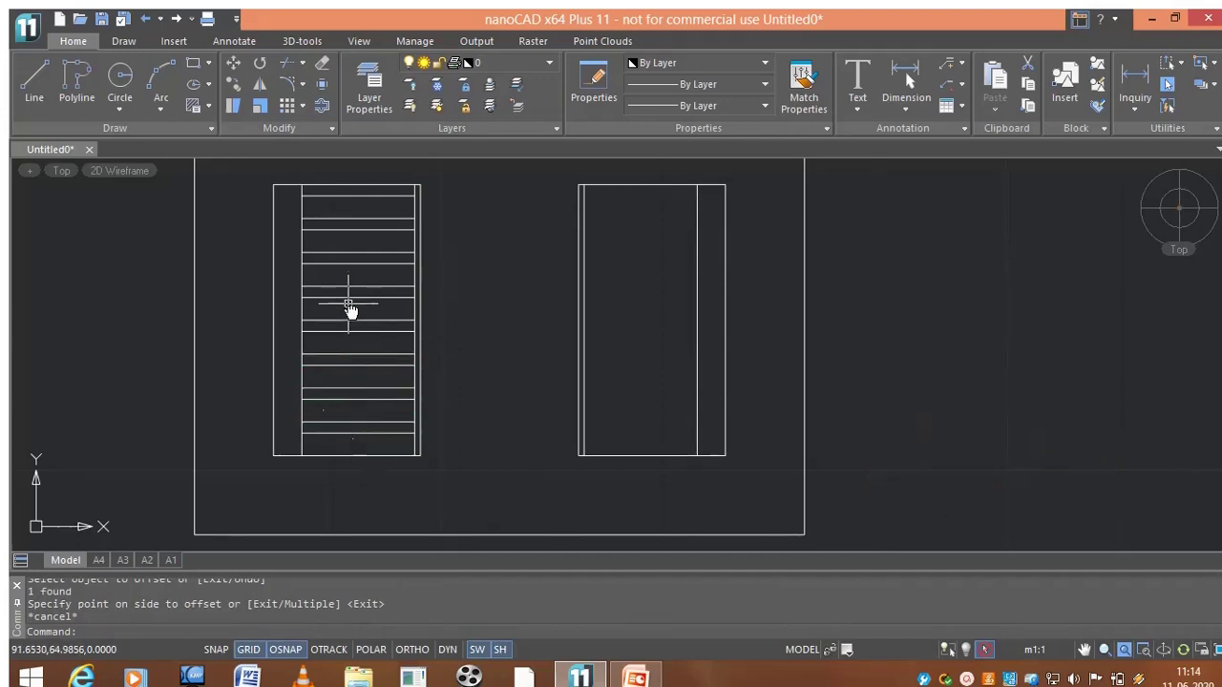
Step: Open the 2D Array dialog and close it without creating an array
{"action": "left_click", "coordinate": [303, 105]}
{"action": "left_click", "coordinate": [319, 126]}
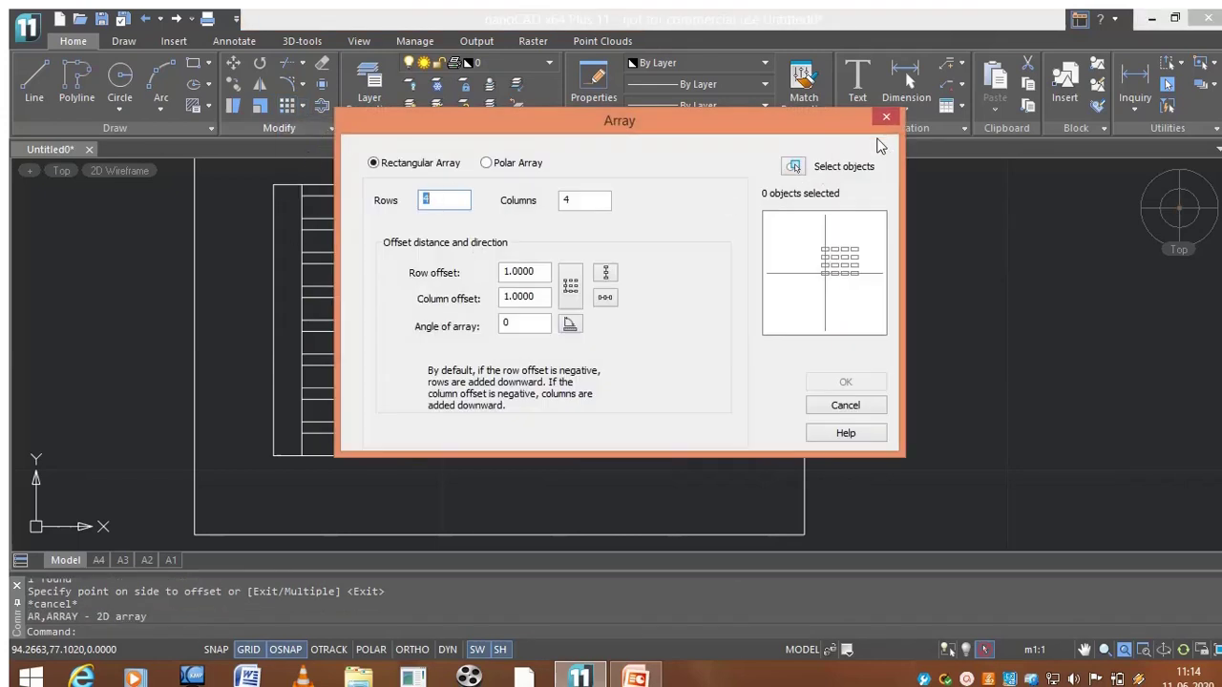
{"action": "left_click", "coordinate": [886, 116]}
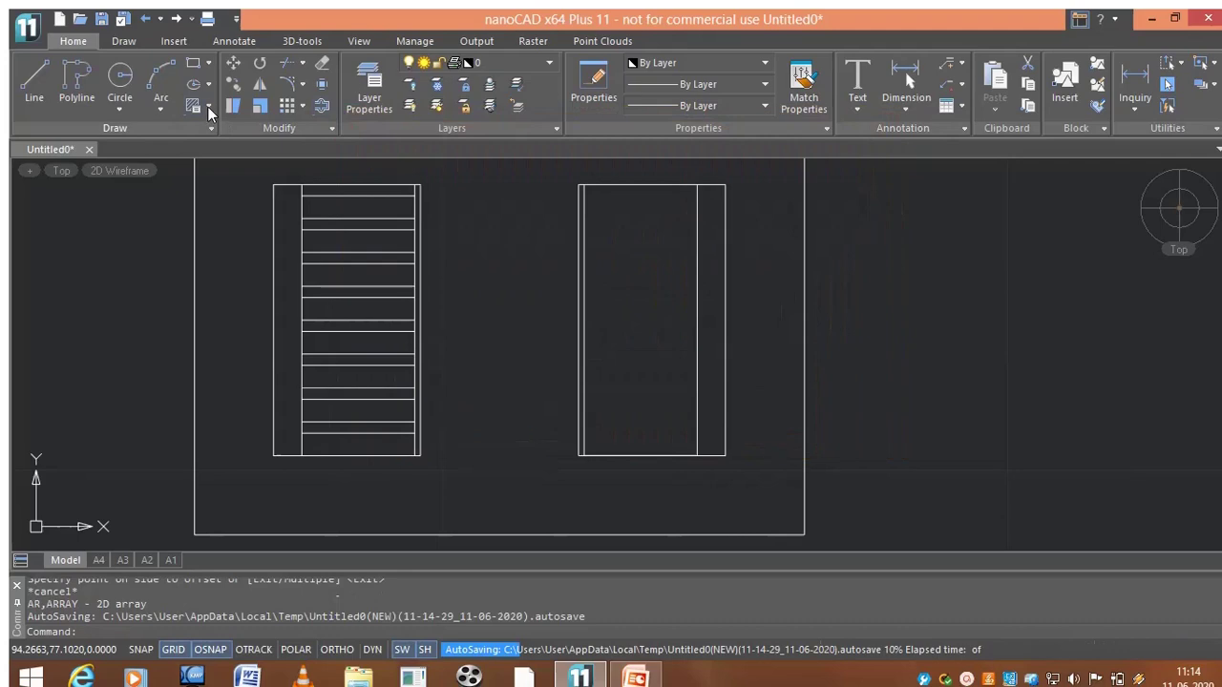
Step: Hatch four alternate strips of the left window with the ANSI31 pattern
{"action": "left_click", "coordinate": [207, 108]}
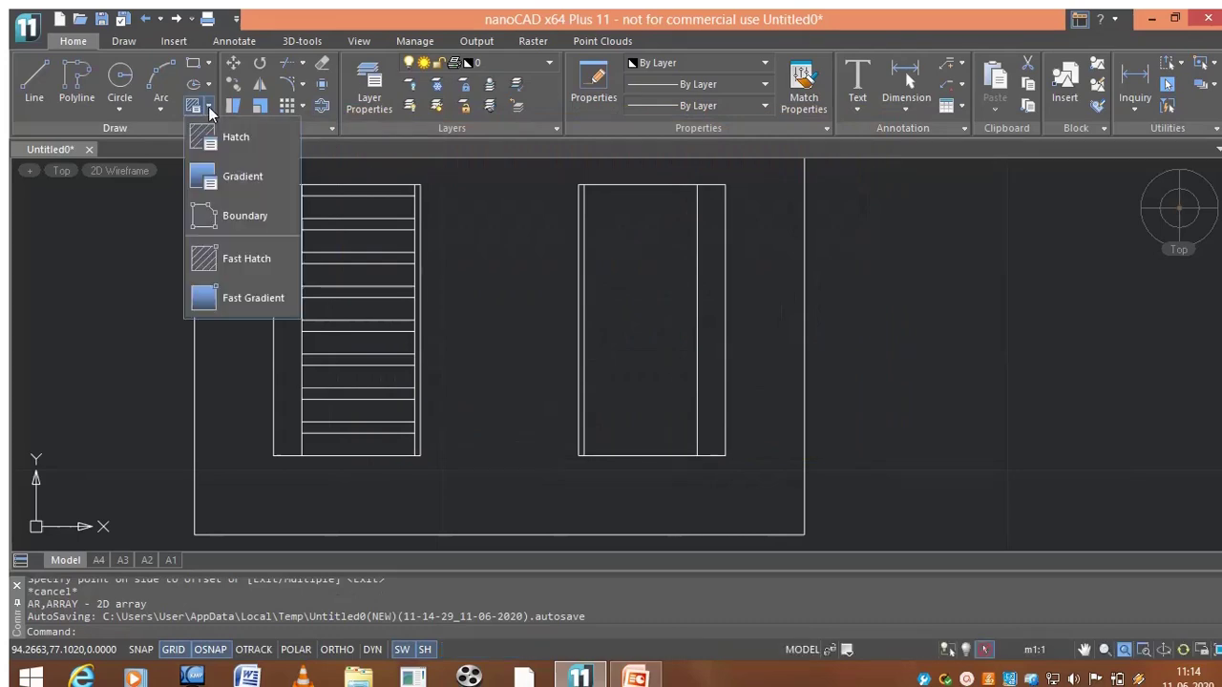
{"action": "left_click", "coordinate": [216, 138]}
{"action": "left_click", "coordinate": [462, 172]}
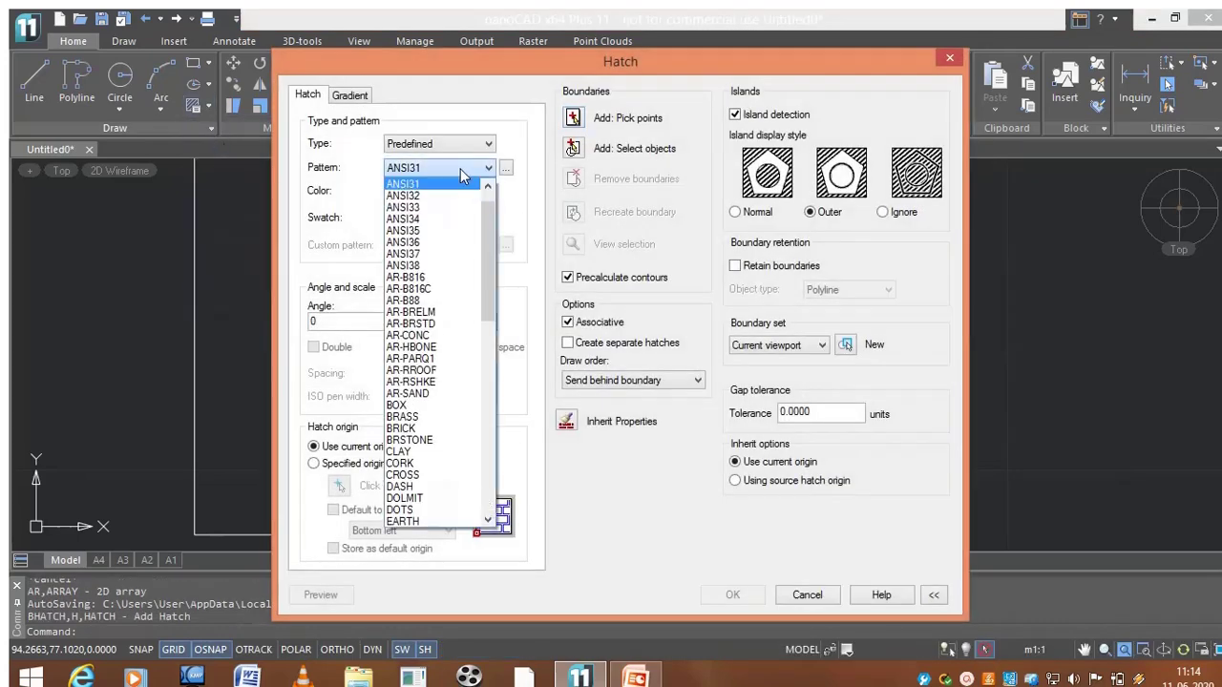
{"action": "left_click", "coordinate": [431, 186]}
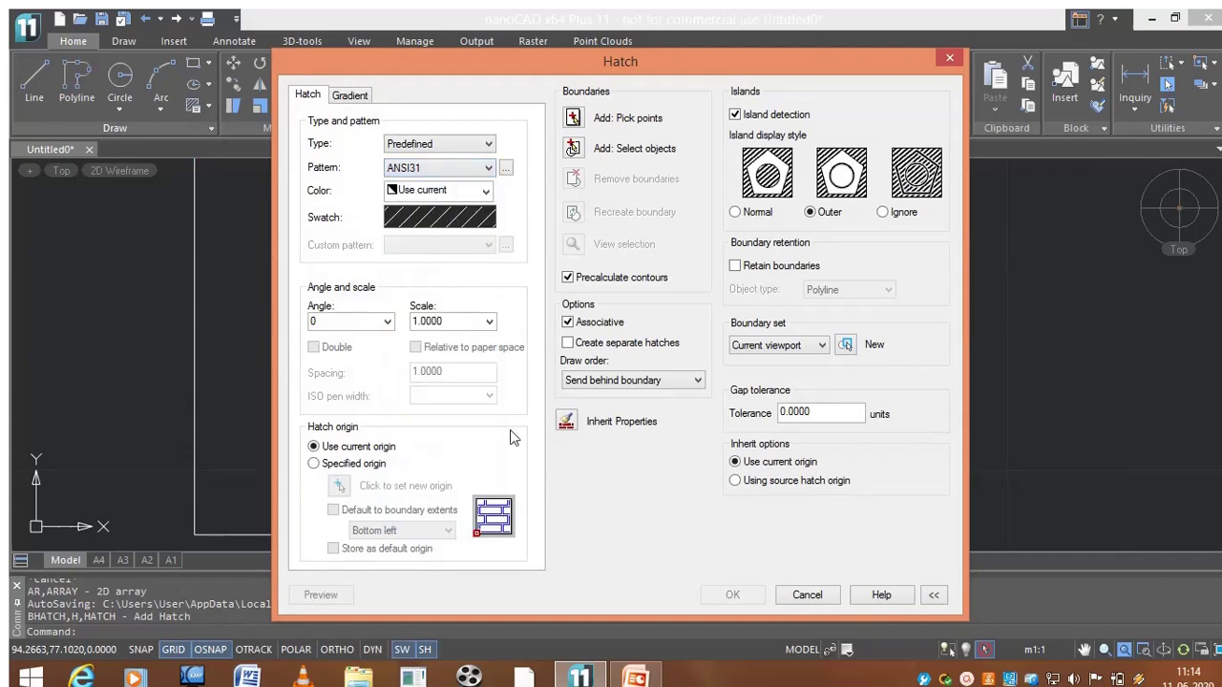
{"action": "left_click", "coordinate": [573, 117]}
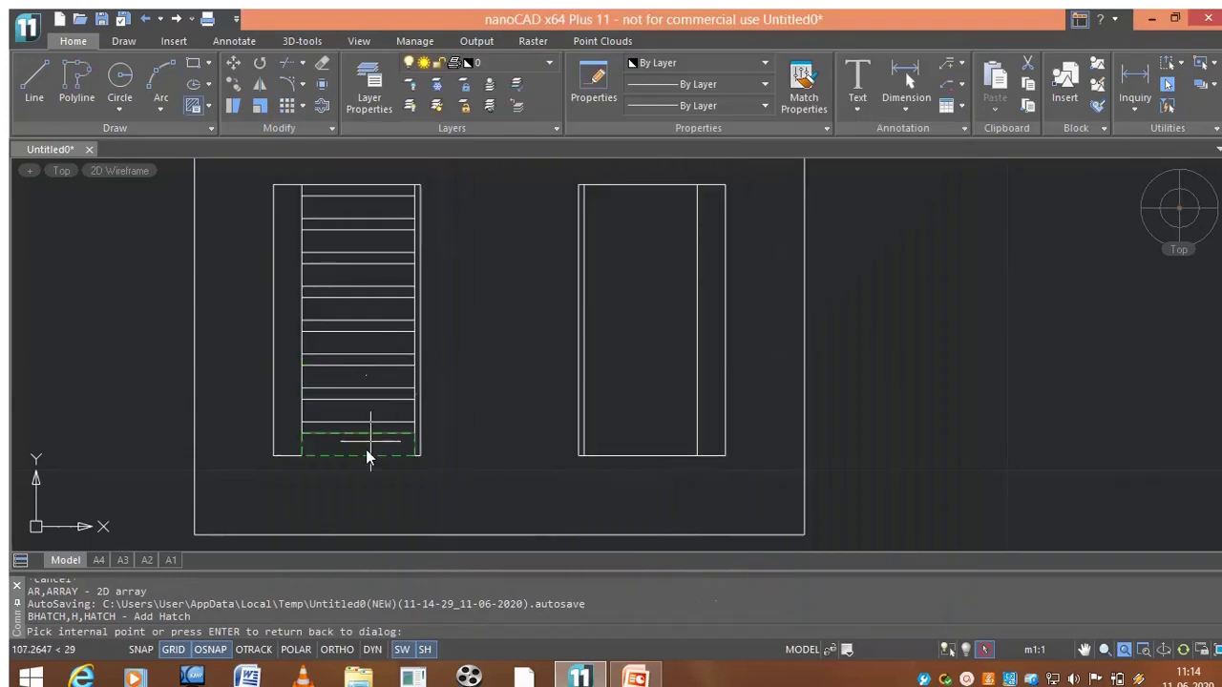
{"action": "left_click", "coordinate": [364, 451]}
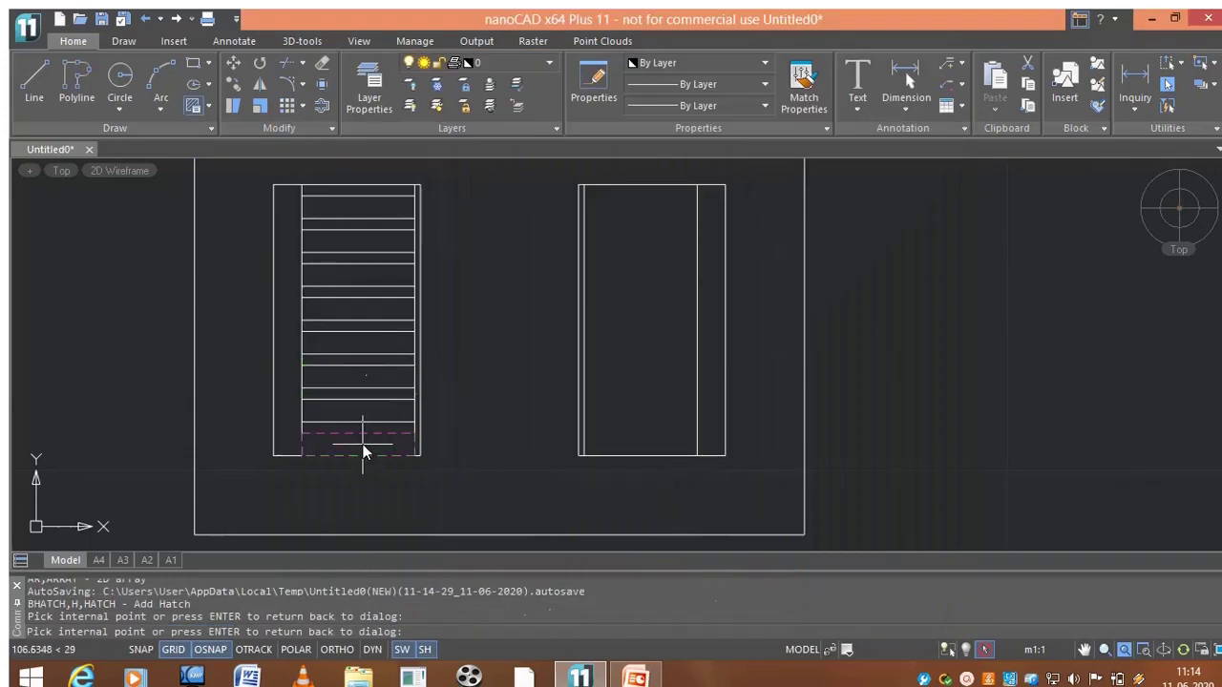
{"action": "left_click", "coordinate": [346, 388]}
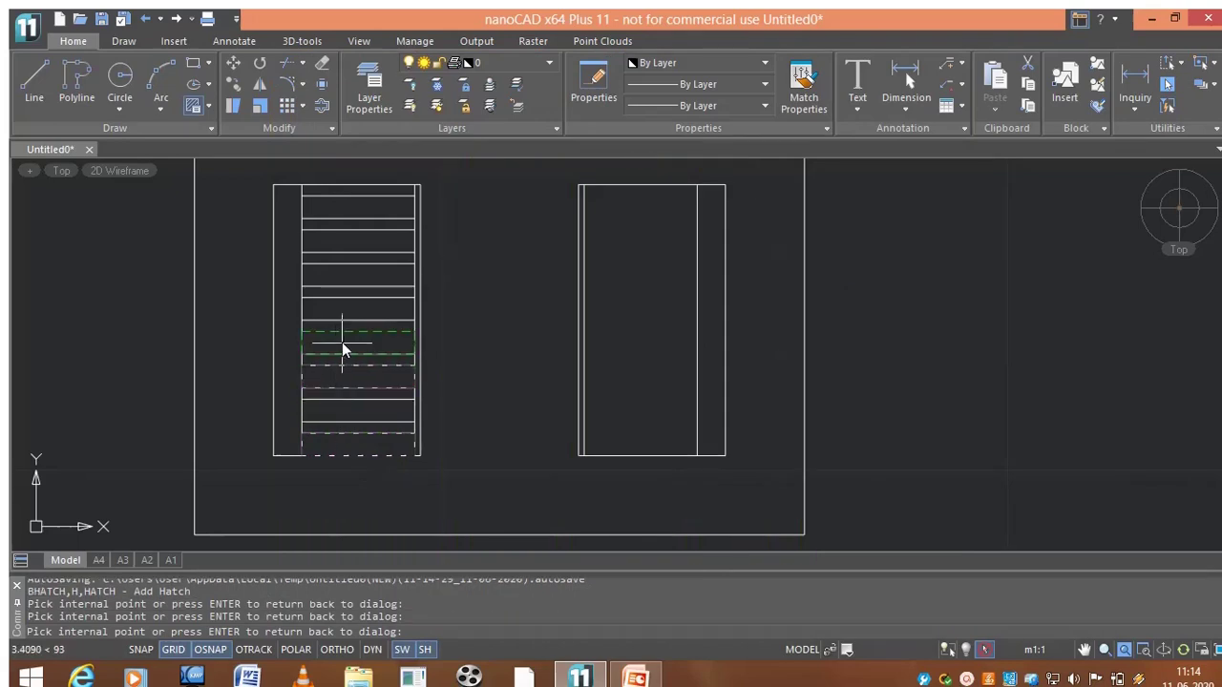
{"action": "left_click", "coordinate": [344, 345]}
{"action": "left_click", "coordinate": [337, 252]}
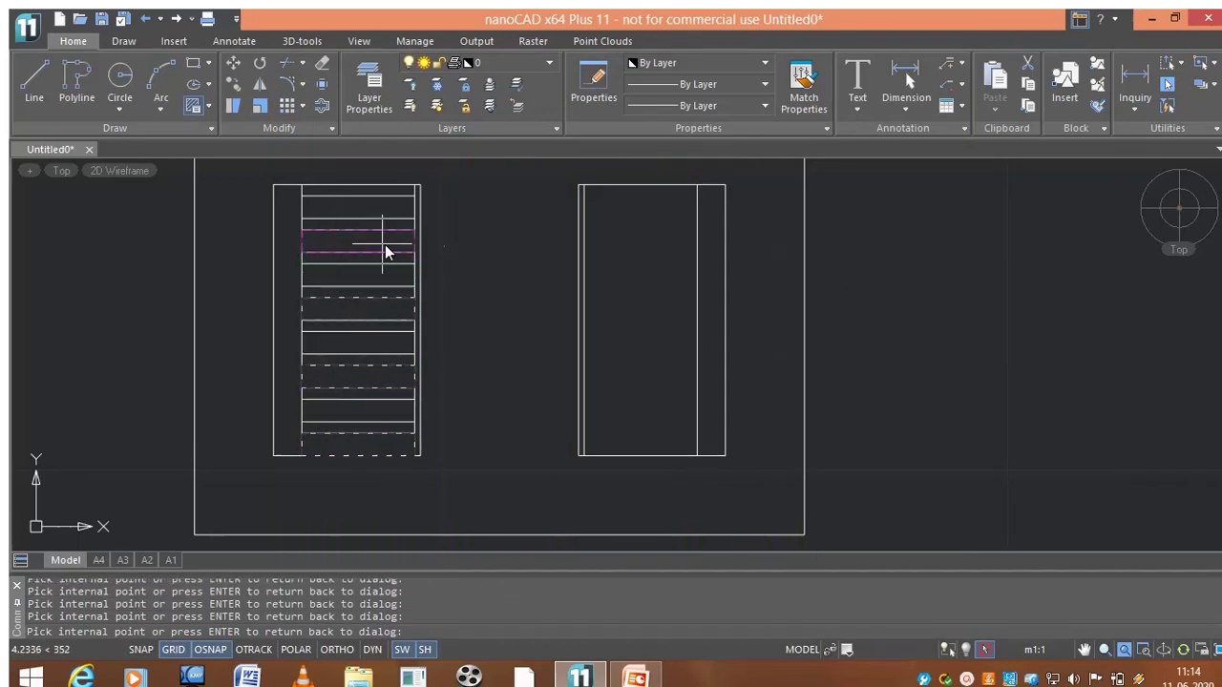
{"action": "key", "text": "Return"}
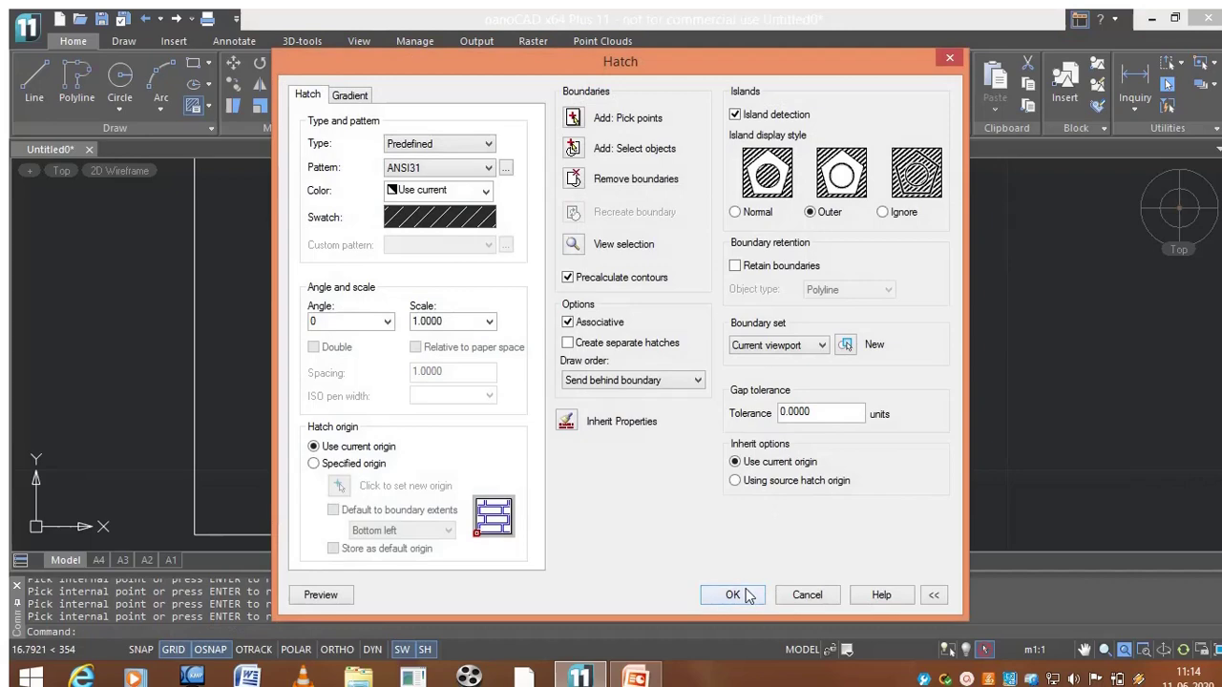
{"action": "left_click", "coordinate": [732, 594]}
Step: Fill an unhatched strip of the left window with the ANSI37 crosshatch
{"action": "key", "text": "Escape"}
{"action": "key", "text": "Escape"}
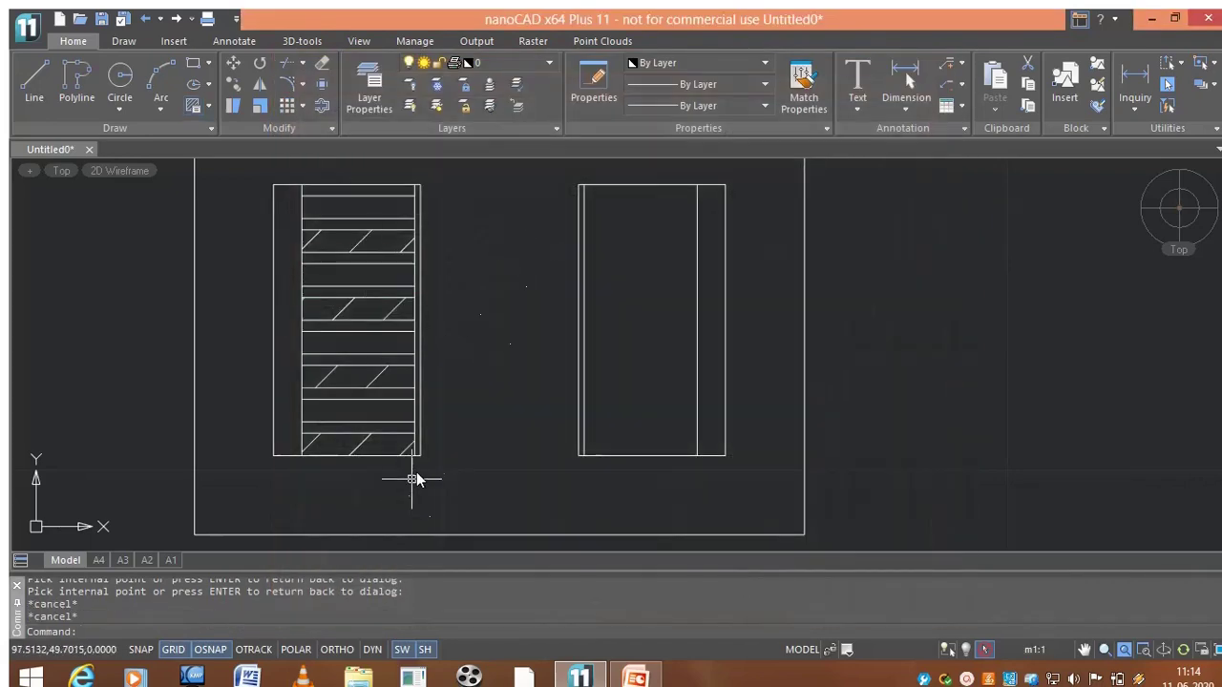
{"action": "left_click", "coordinate": [209, 108]}
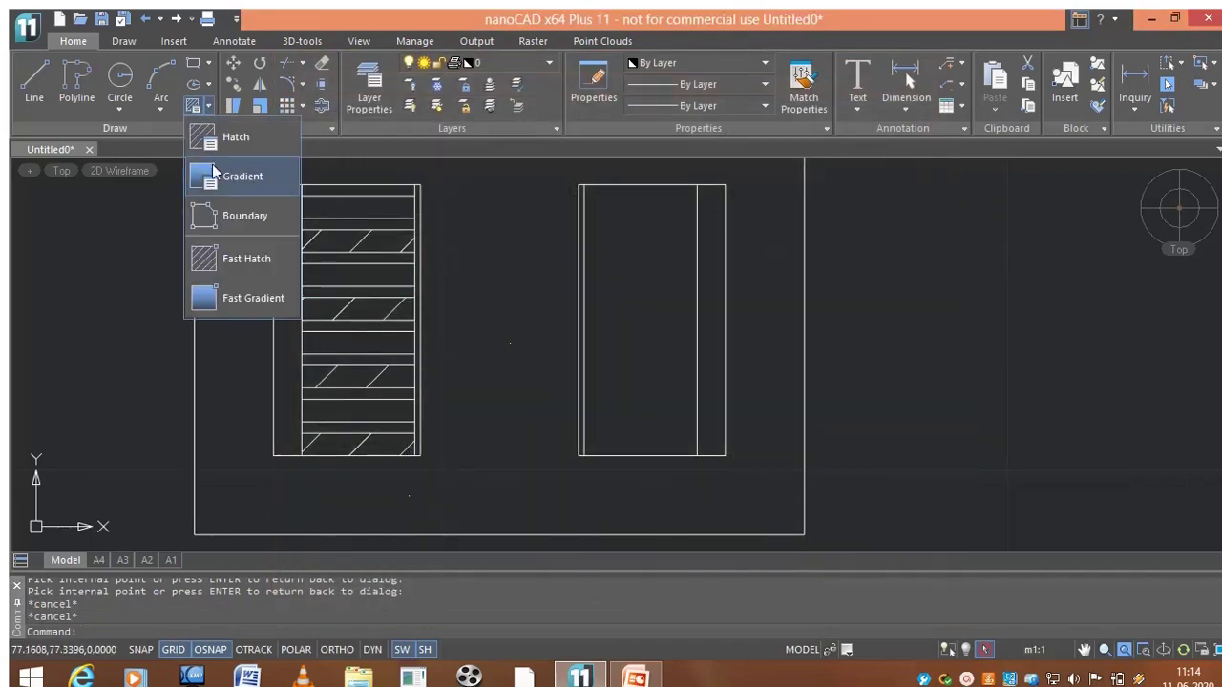
{"action": "left_click", "coordinate": [215, 136]}
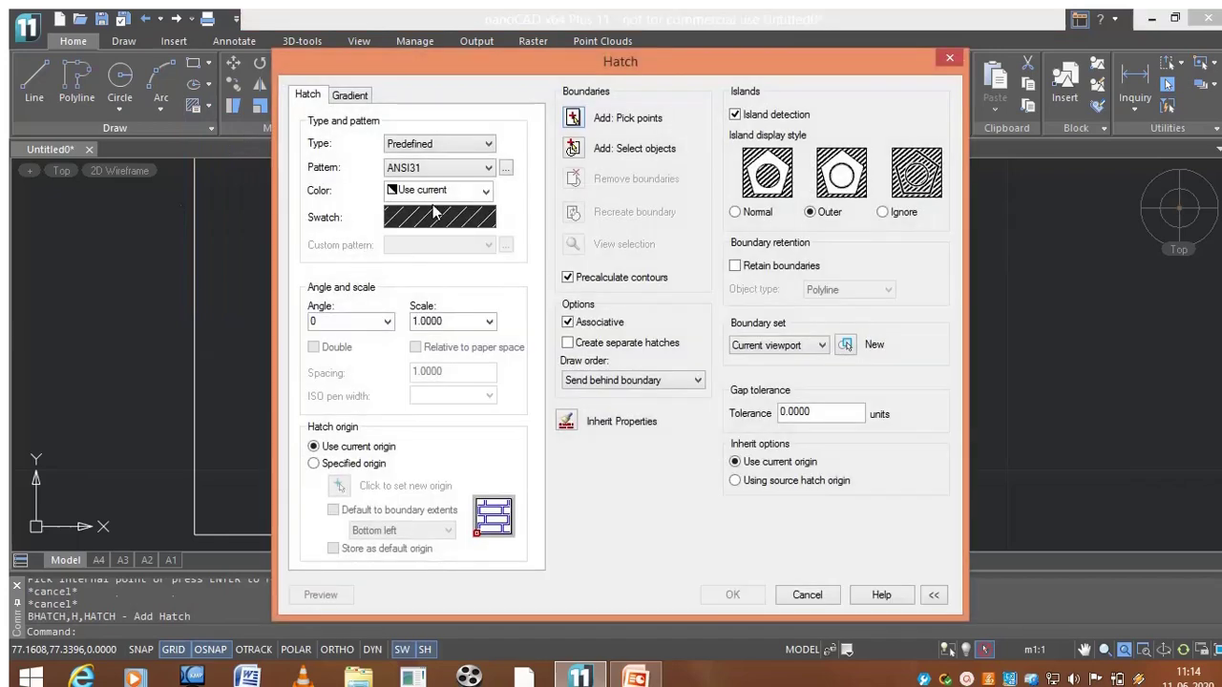
{"action": "left_click", "coordinate": [441, 167]}
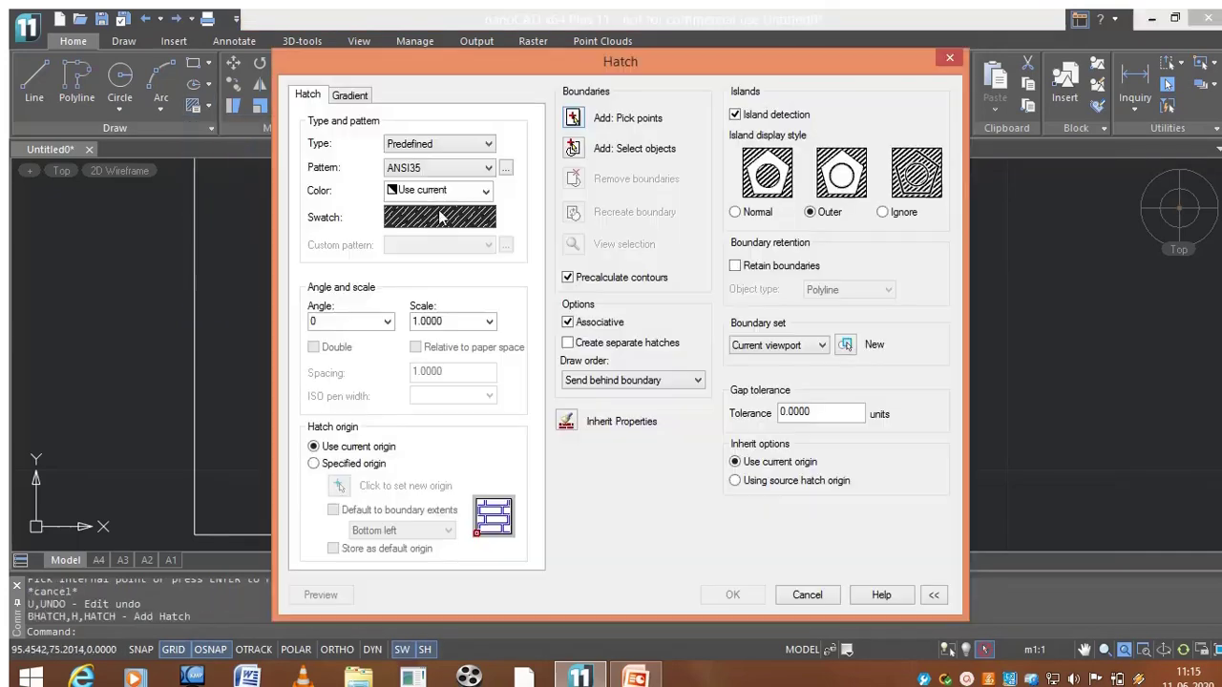
{"action": "left_click", "coordinate": [440, 167]}
{"action": "left_click", "coordinate": [403, 253]}
{"action": "left_click", "coordinate": [573, 116]}
{"action": "left_click", "coordinate": [365, 327]}
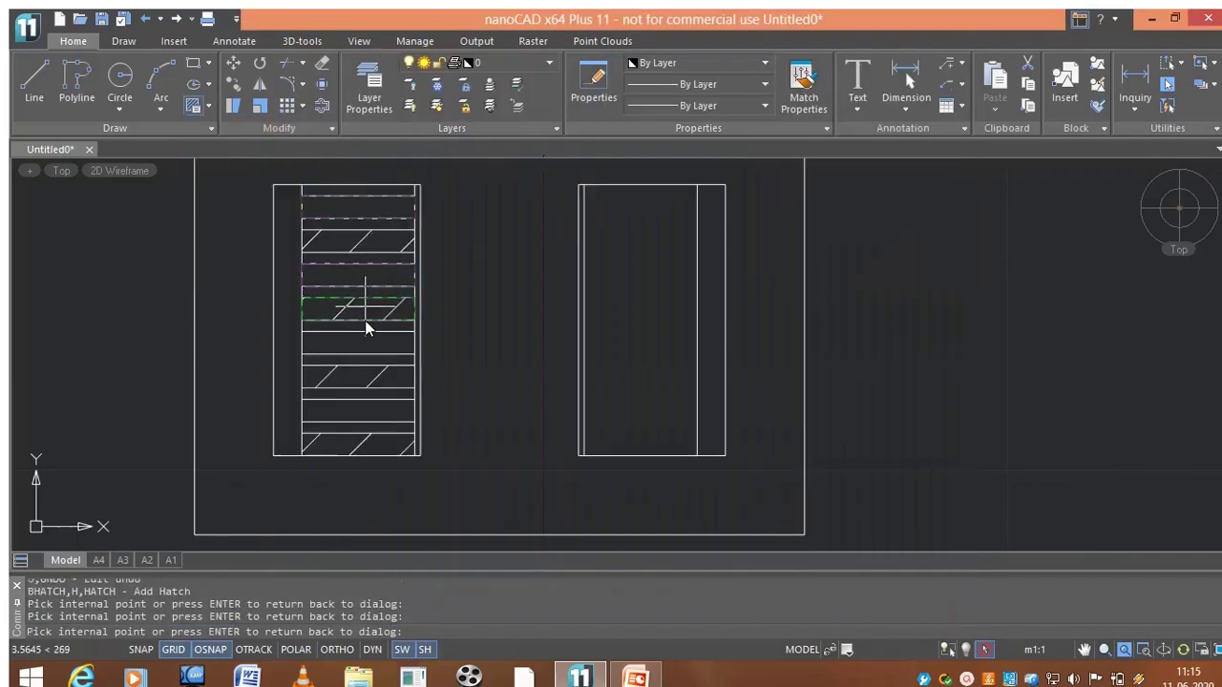
{"action": "key", "text": "Escape"}
{"action": "scroll", "coordinate": [417, 322], "scroll_direction": "down", "scroll_amount": 2}
{"action": "scroll", "coordinate": [417, 322], "scroll_direction": "up", "scroll_amount": 2}
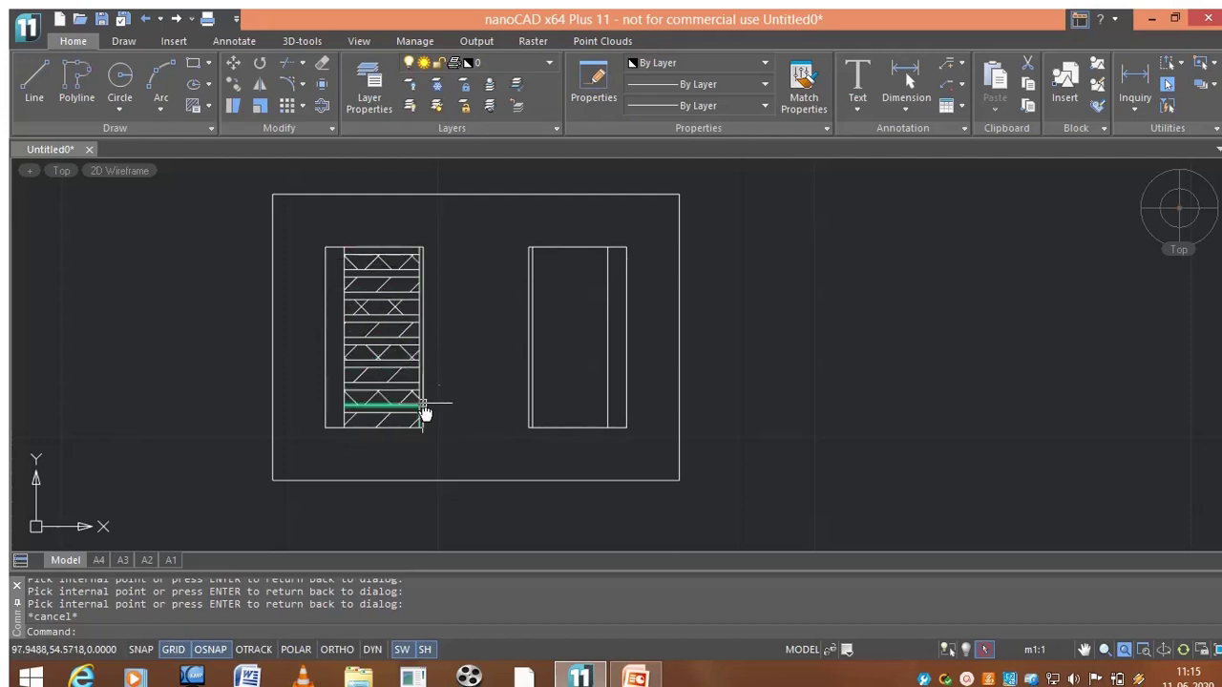
Step: Select all of the left window's insulation lines and hatches
{"action": "scroll", "coordinate": [423, 410], "scroll_direction": "up", "scroll_amount": 2}
{"action": "left_click", "coordinate": [417, 196]}
{"action": "left_click", "coordinate": [431, 250]}
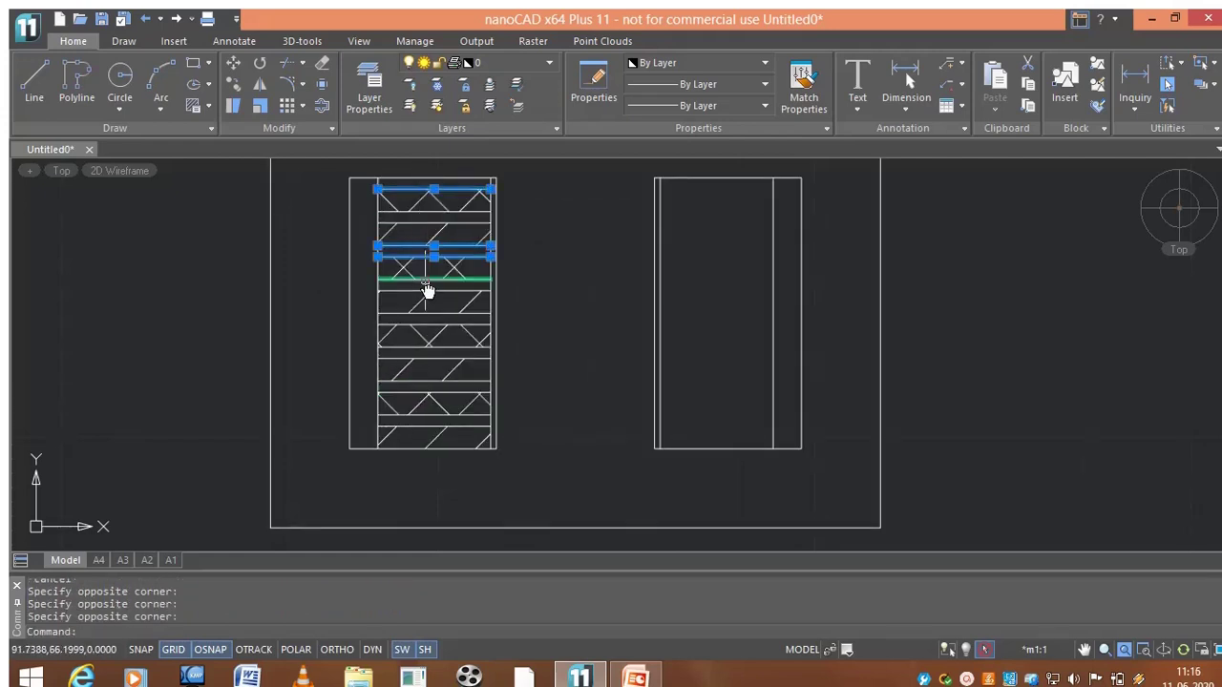
{"action": "left_click", "coordinate": [430, 283]}
{"action": "left_click", "coordinate": [431, 313]}
{"action": "left_click", "coordinate": [432, 352]}
{"action": "left_click", "coordinate": [430, 382]}
{"action": "left_click", "coordinate": [431, 428]}
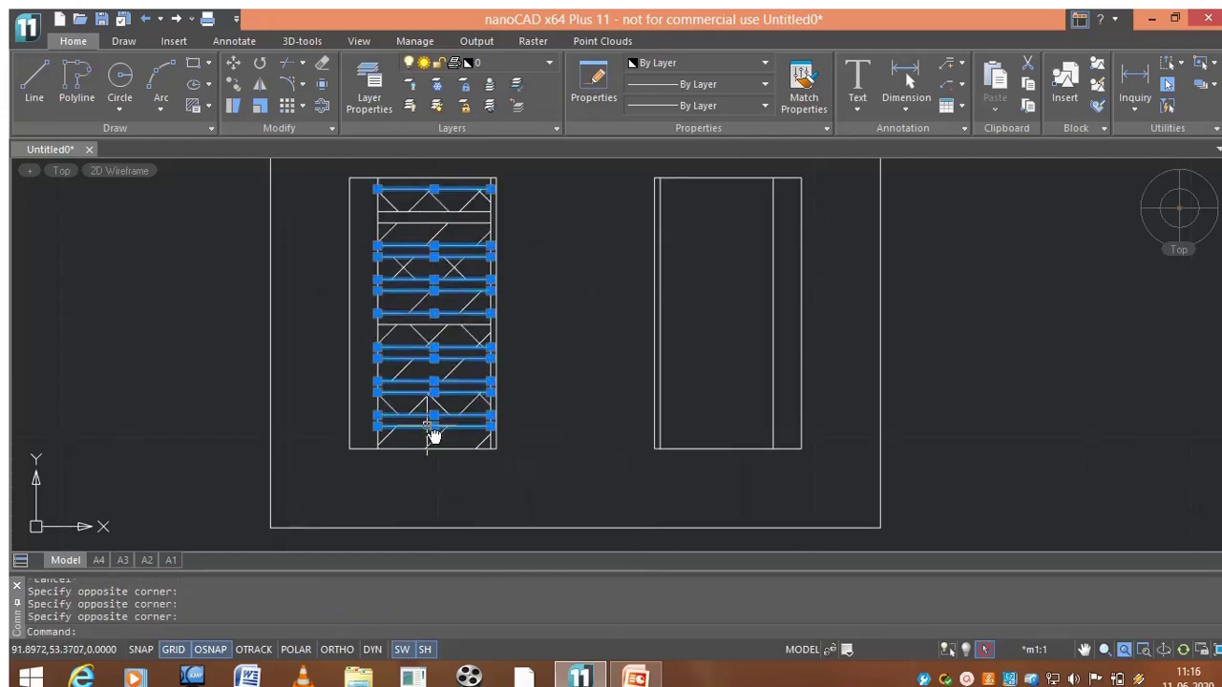
{"action": "left_click", "coordinate": [441, 196]}
{"action": "left_click", "coordinate": [434, 452]}
{"action": "left_click", "coordinate": [411, 410]}
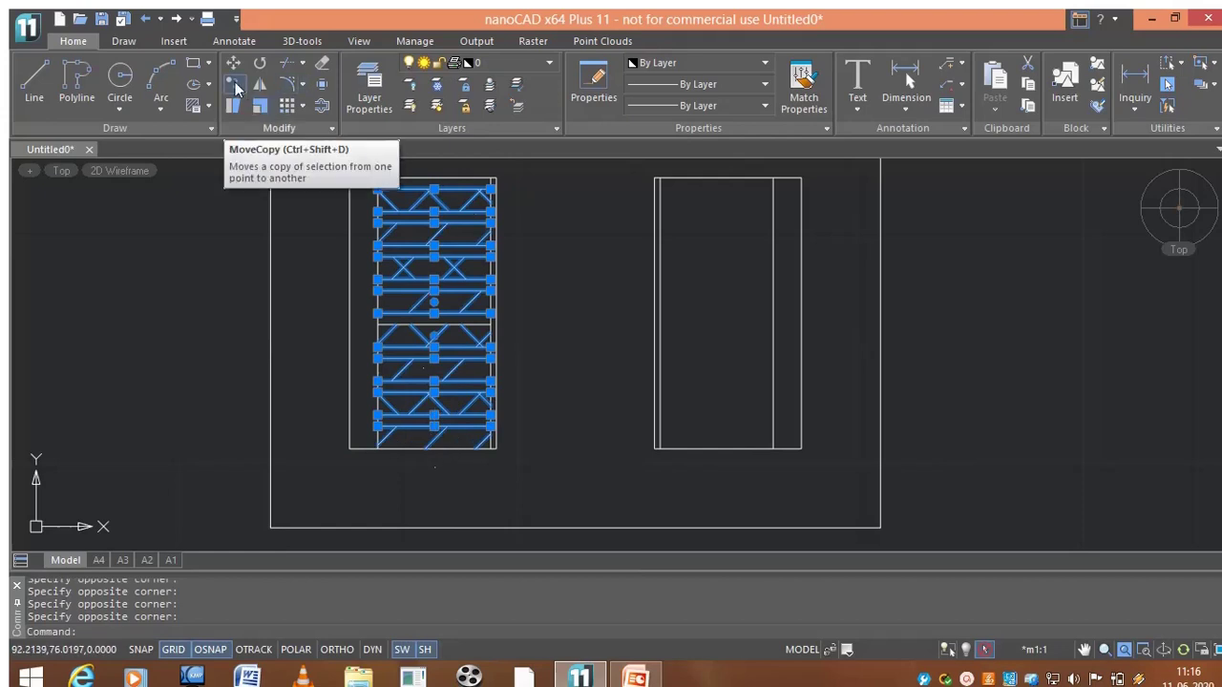
Step: Copy the selection from the left window's top-left corner into the right window
{"action": "left_click", "coordinate": [235, 85]}
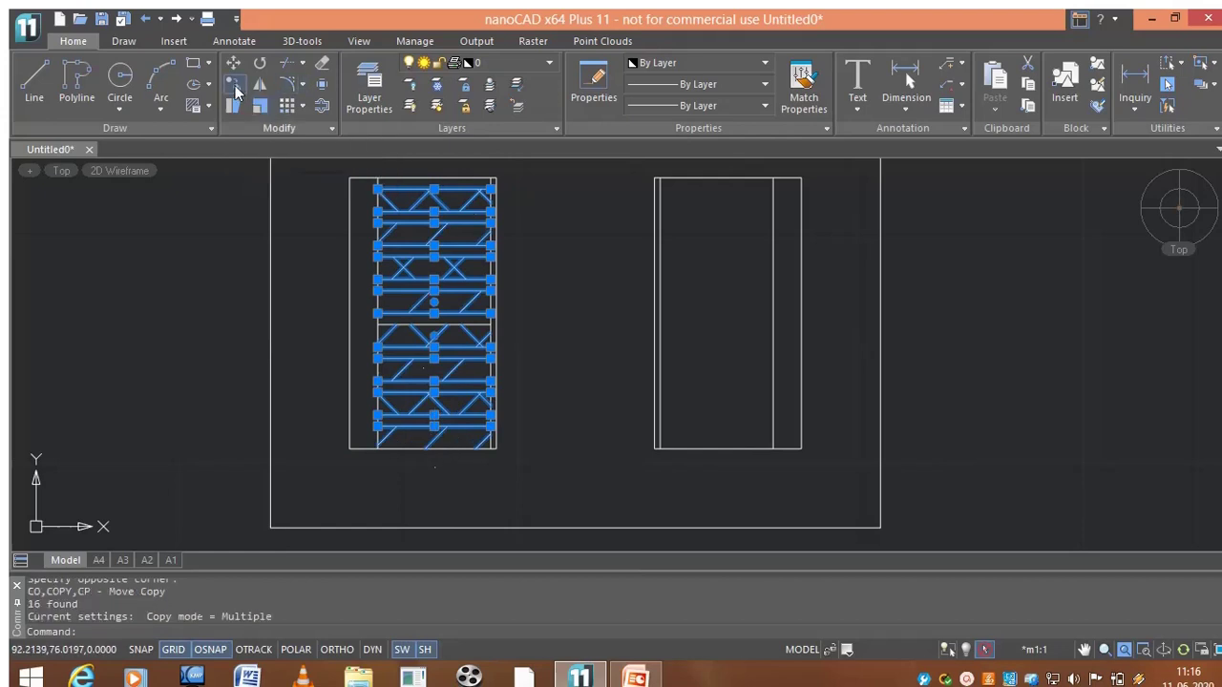
{"action": "left_click", "coordinate": [376, 191]}
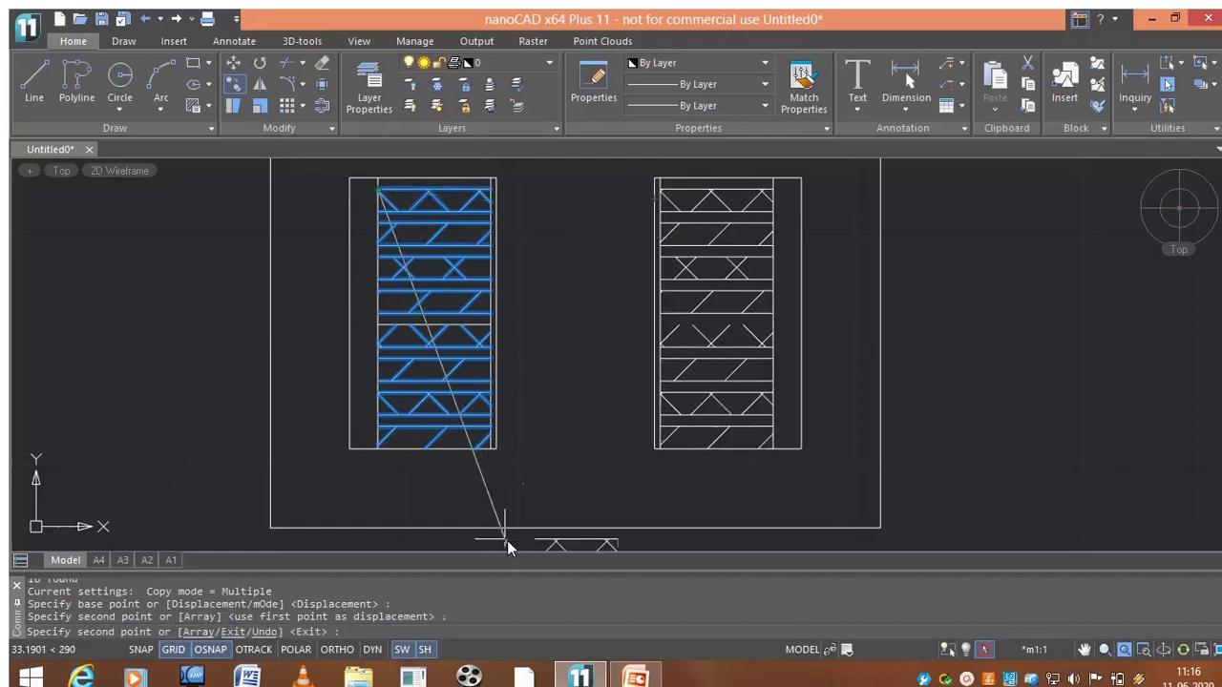
{"action": "key", "text": "Escape"}
{"action": "scroll", "coordinate": [526, 432], "scroll_direction": "down", "scroll_amount": 2}
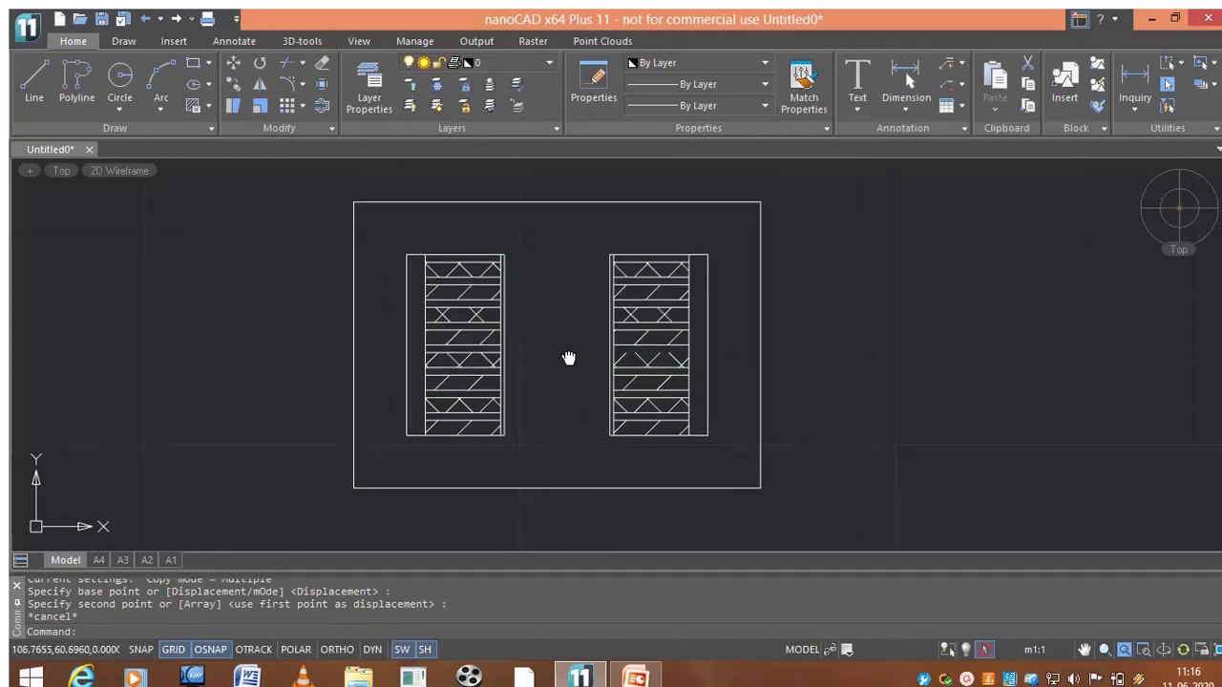
{"action": "middle_click_drag", "start_coordinate": [567, 354], "coordinate": [561, 304]}
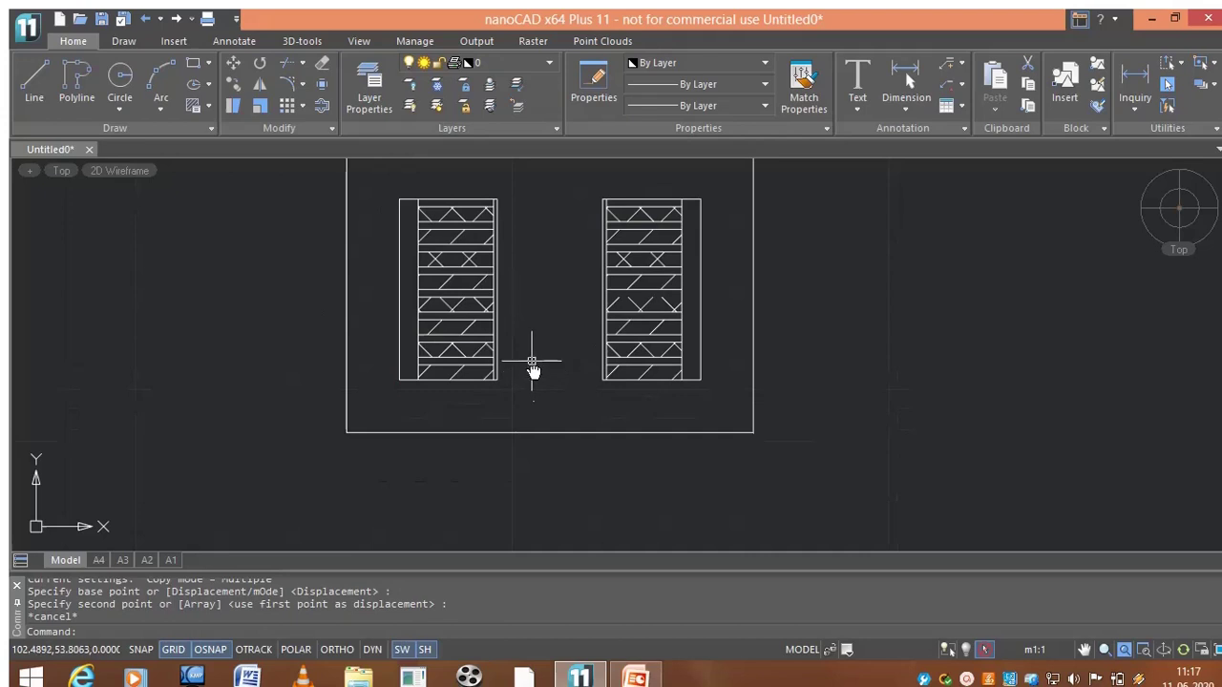
Step: Drop vertical projection lines from the frame's lower-left corner and the left window's bottom corners
{"action": "scroll", "coordinate": [532, 370], "scroll_direction": "down", "scroll_amount": 2}
{"action": "mouse_move", "coordinate": [534, 368]}
{"action": "middle_mouse_down"}
{"action": "mouse_move", "coordinate": [545, 277]}
{"action": "mouse_move", "coordinate": [541, 310]}
{"action": "middle_mouse_up"}
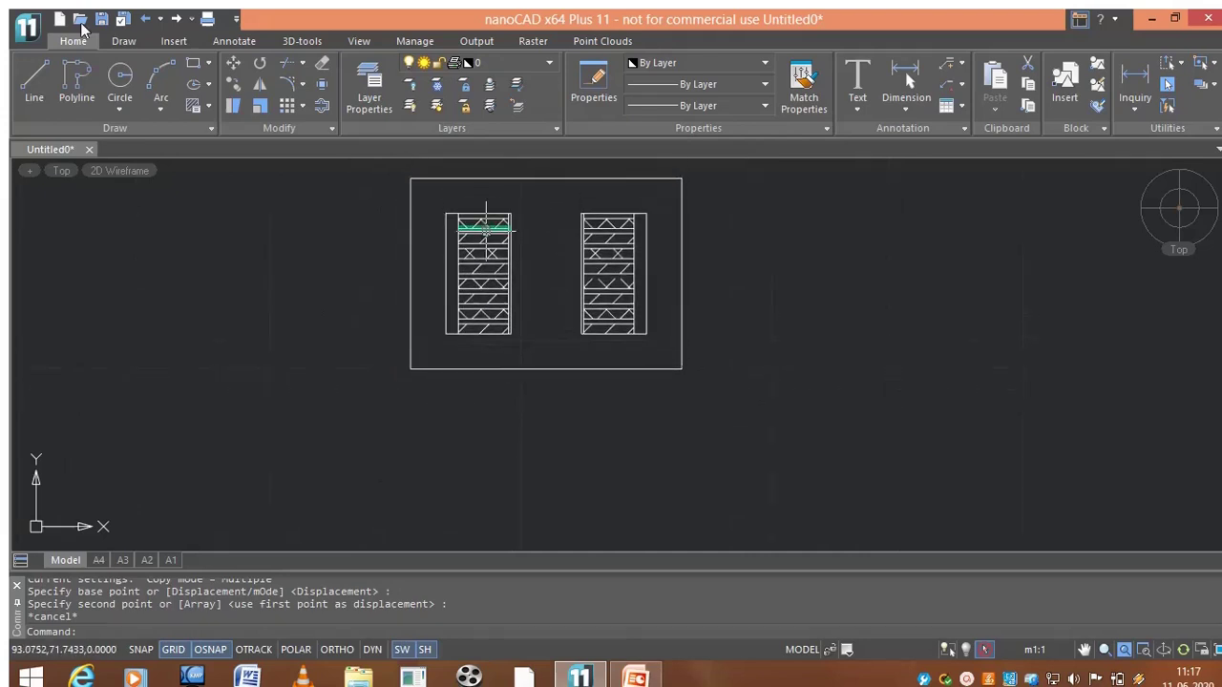
{"action": "left_click", "coordinate": [37, 85]}
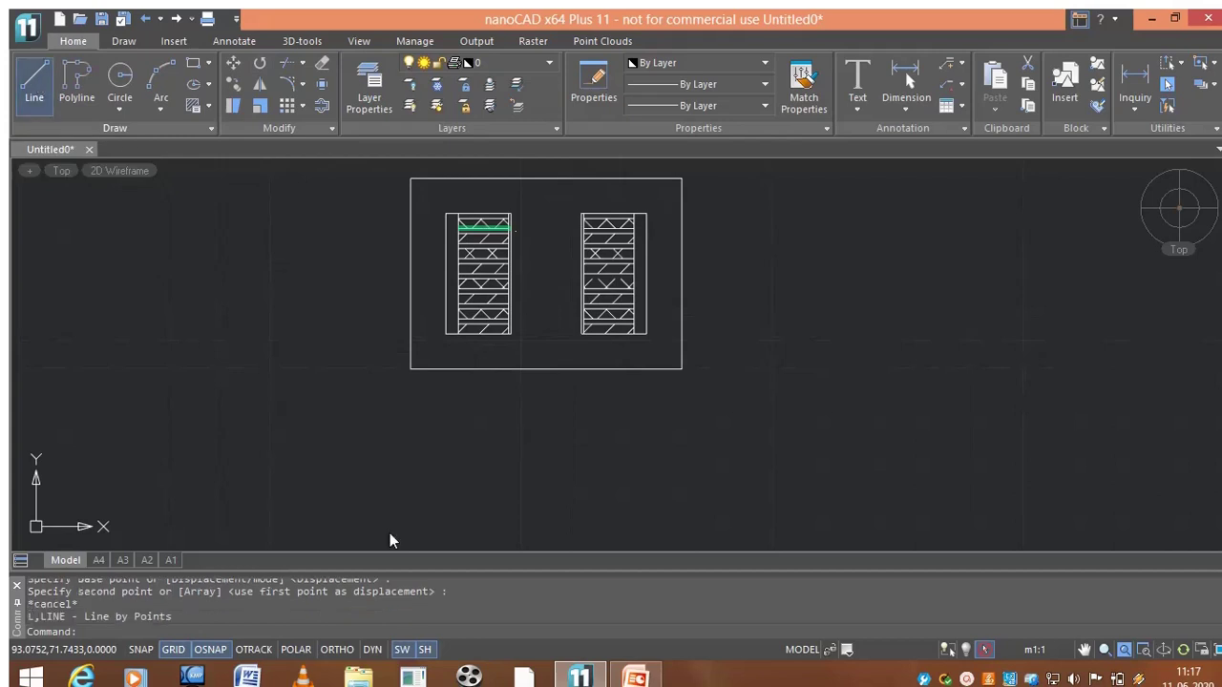
{"action": "left_click", "coordinate": [411, 370]}
{"action": "left_click", "coordinate": [411, 430]}
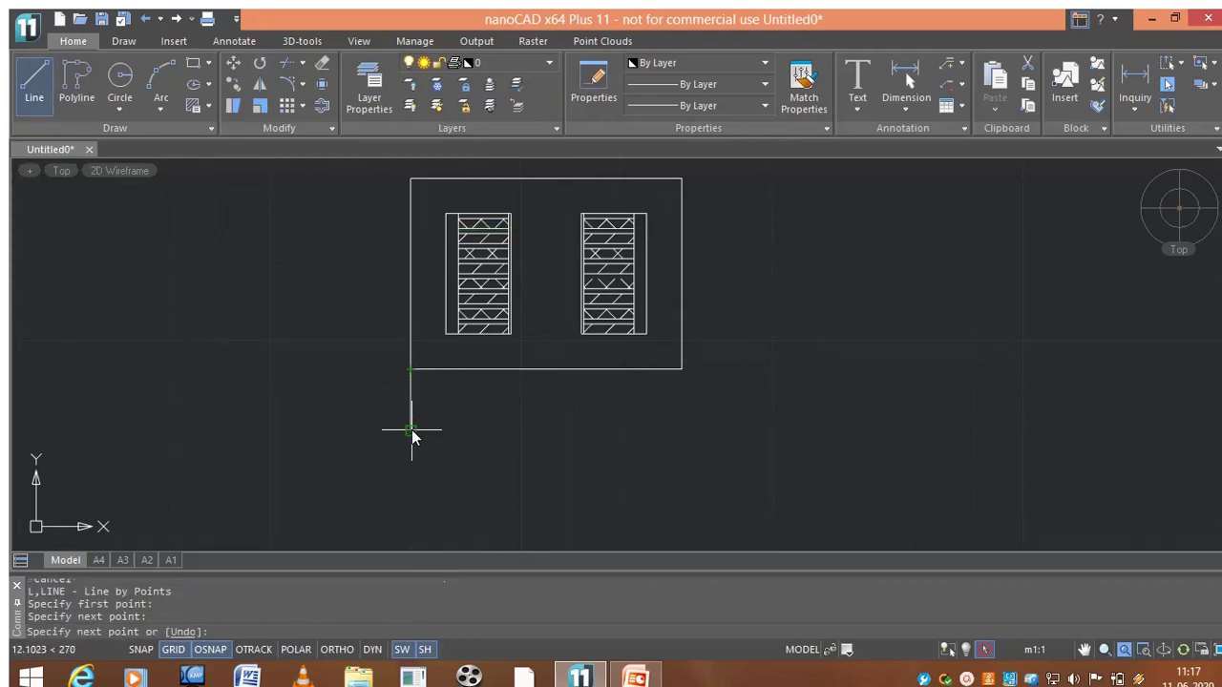
{"action": "key", "text": "Escape"}
{"action": "left_click", "coordinate": [28, 85]}
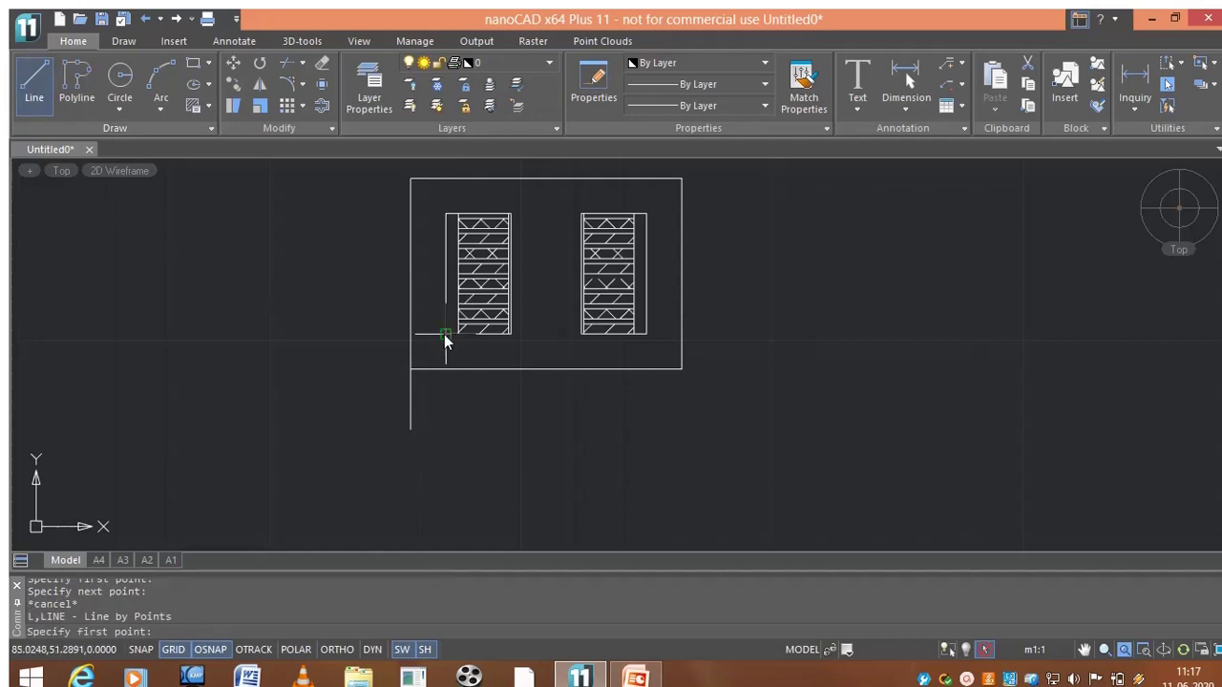
{"action": "scroll", "coordinate": [386, 318], "scroll_direction": "up", "scroll_amount": 3}
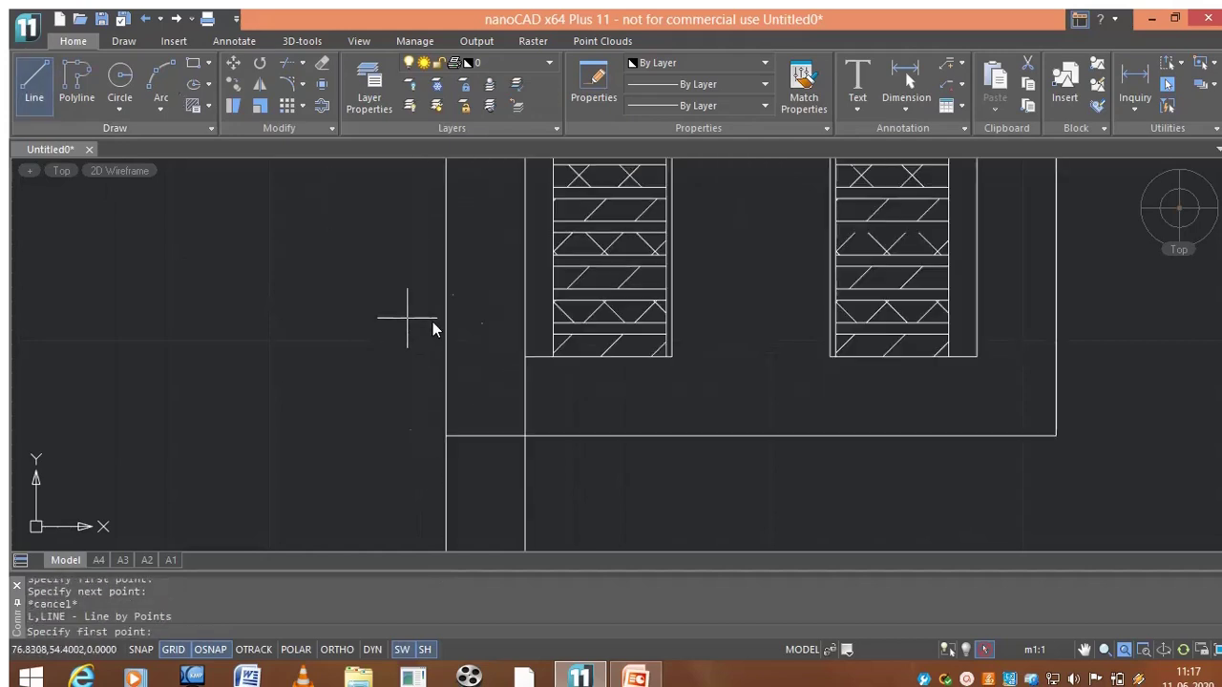
{"action": "left_click", "coordinate": [552, 356]}
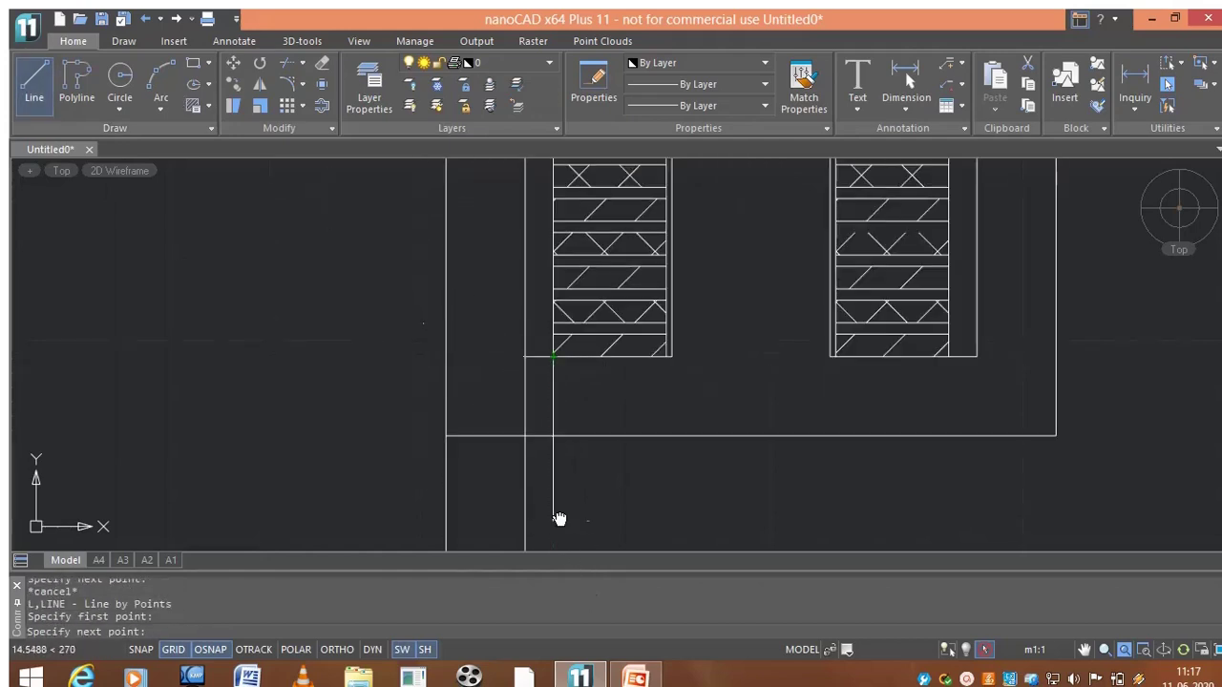
{"action": "middle_click_drag", "start_coordinate": [559, 518], "coordinate": [542, 429]}
{"action": "left_click", "coordinate": [543, 440]}
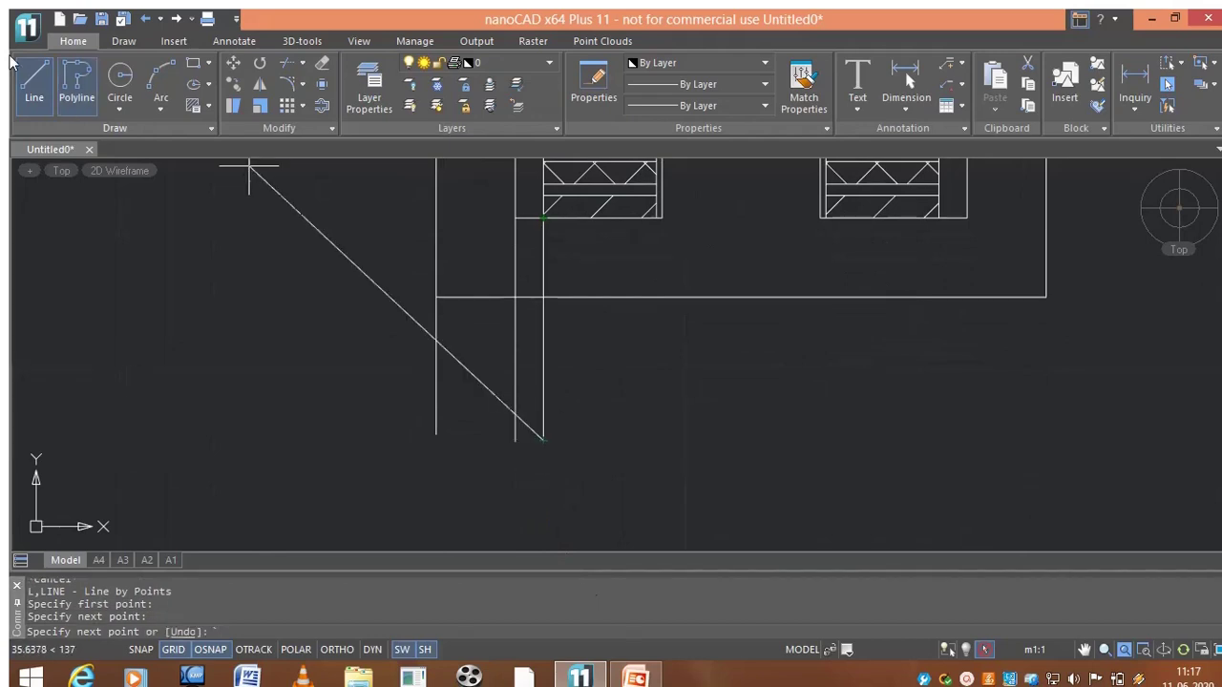
{"action": "left_click", "coordinate": [52, 94]}
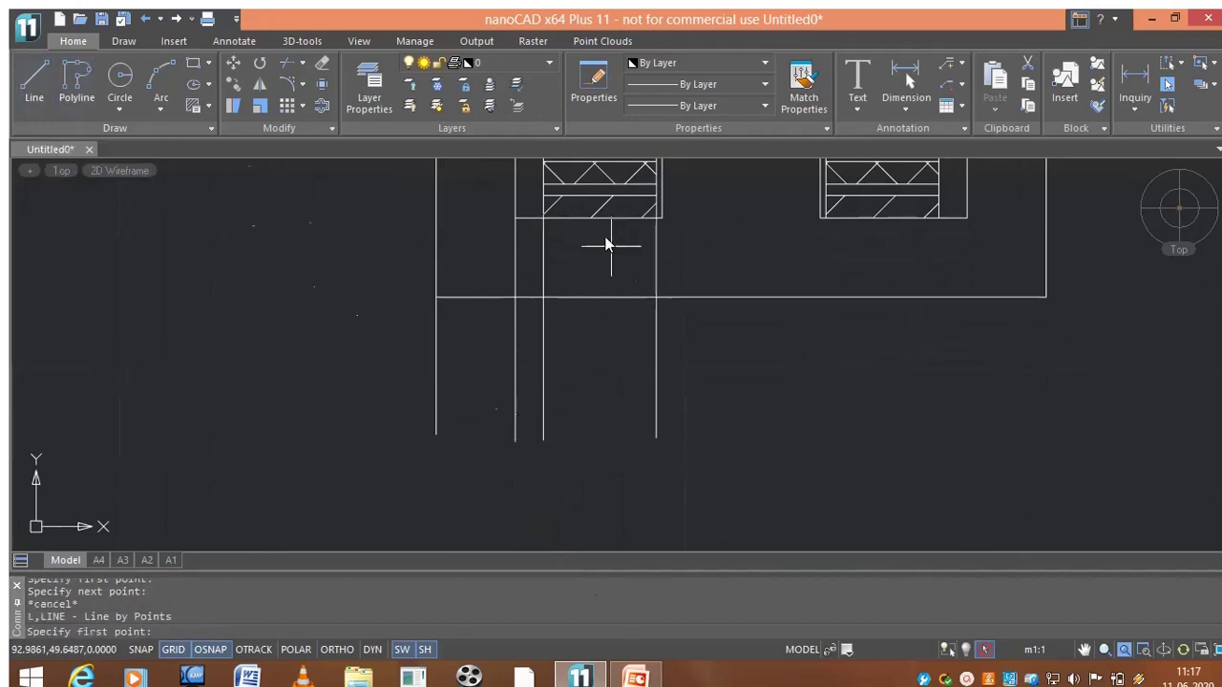
{"action": "left_click", "coordinate": [660, 218]}
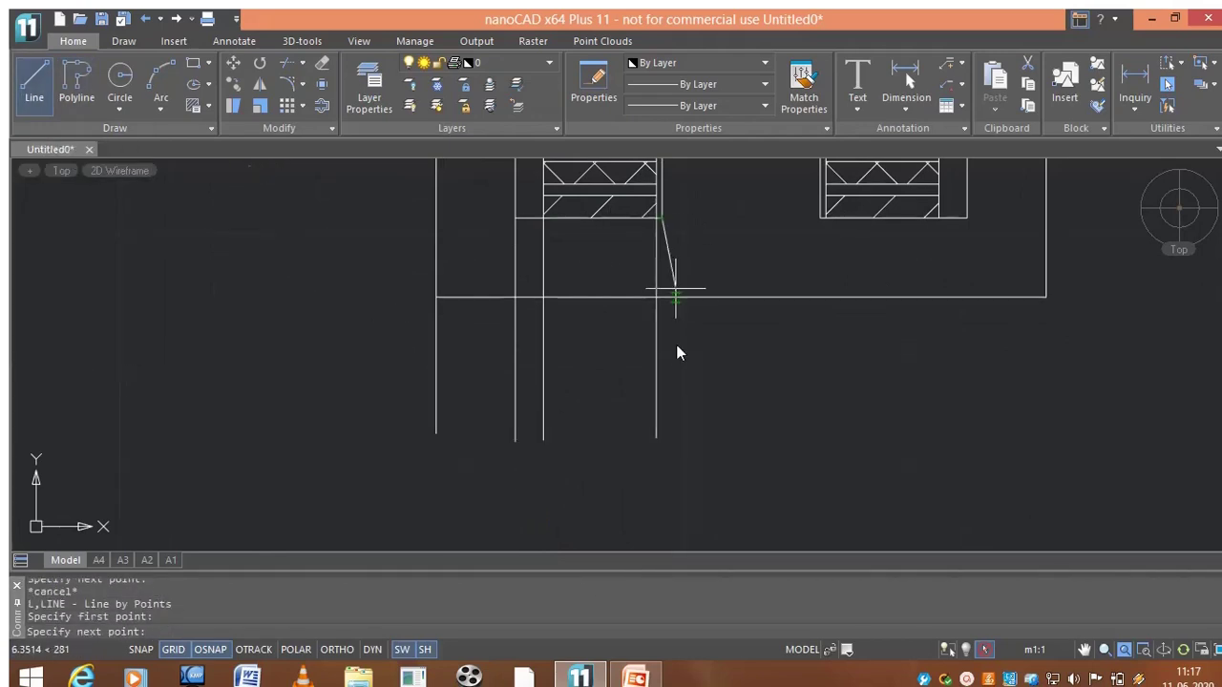
{"action": "left_click", "coordinate": [659, 441]}
{"action": "key", "text": "Escape"}
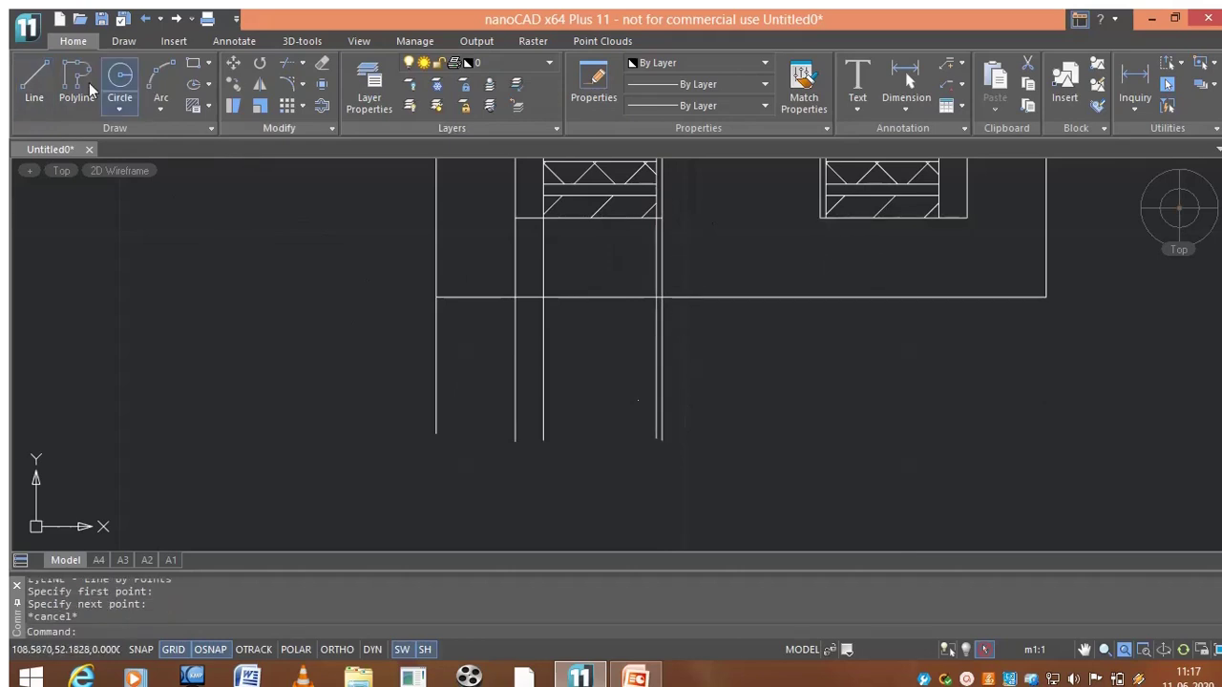
Step: Drop vertical projection lines from the right window's corners and the frame's right corner
{"action": "left_click", "coordinate": [34, 81]}
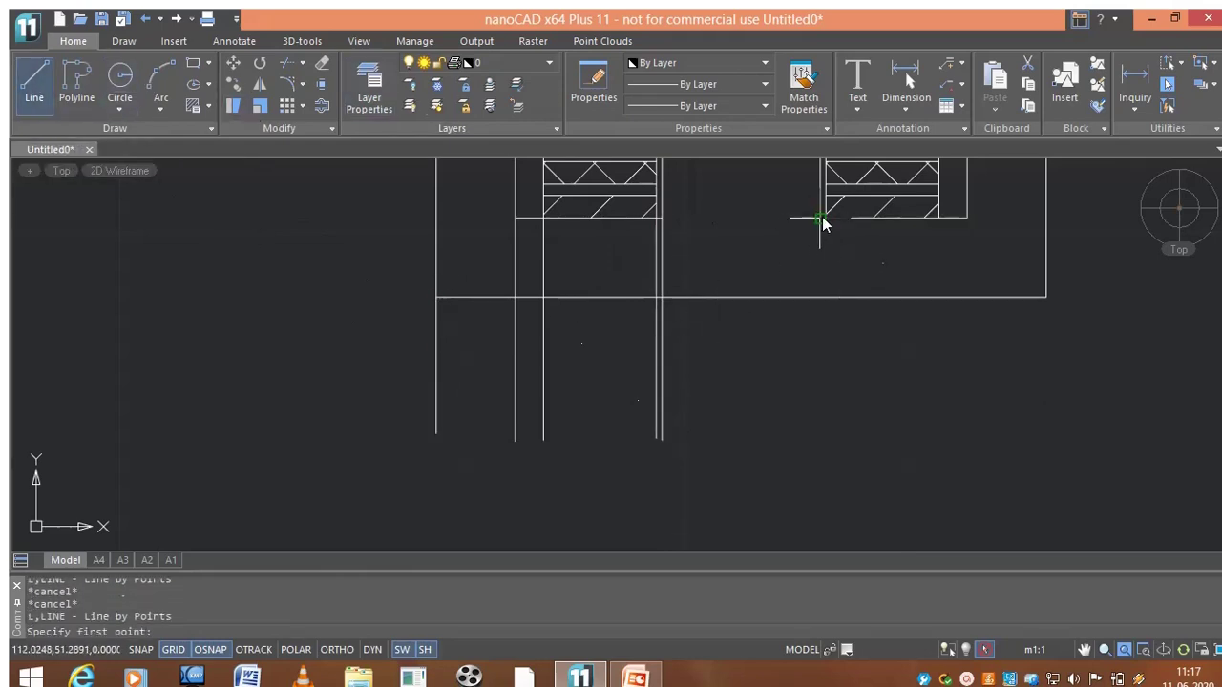
{"action": "left_click", "coordinate": [818, 219]}
{"action": "left_click", "coordinate": [818, 413]}
{"action": "key", "text": "Escape"}
{"action": "key", "text": "Return"}
{"action": "left_click", "coordinate": [825, 218]}
{"action": "left_click", "coordinate": [825, 413]}
{"action": "key", "text": "Escape"}
{"action": "key", "text": "Return"}
{"action": "left_click", "coordinate": [938, 218]}
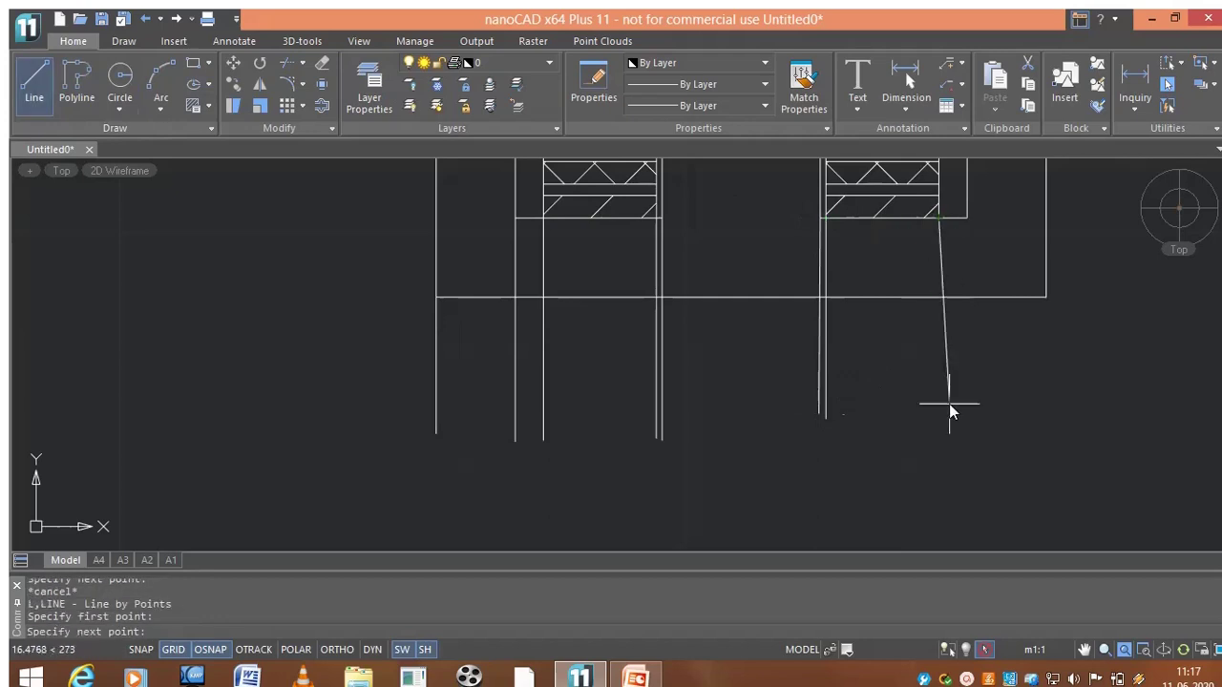
{"action": "left_click", "coordinate": [938, 413]}
{"action": "key", "text": "Escape"}
{"action": "key", "text": "Return"}
{"action": "left_click", "coordinate": [966, 219]}
{"action": "left_click", "coordinate": [965, 413]}
{"action": "key", "text": "Escape"}
{"action": "mouse_move", "coordinate": [1088, 347]}
{"action": "middle_mouse_down"}
{"action": "mouse_move", "coordinate": [709, 409]}
{"action": "mouse_move", "coordinate": [787, 349]}
{"action": "middle_mouse_up"}
{"action": "scroll", "coordinate": [770, 411], "scroll_direction": "down", "scroll_amount": 3}
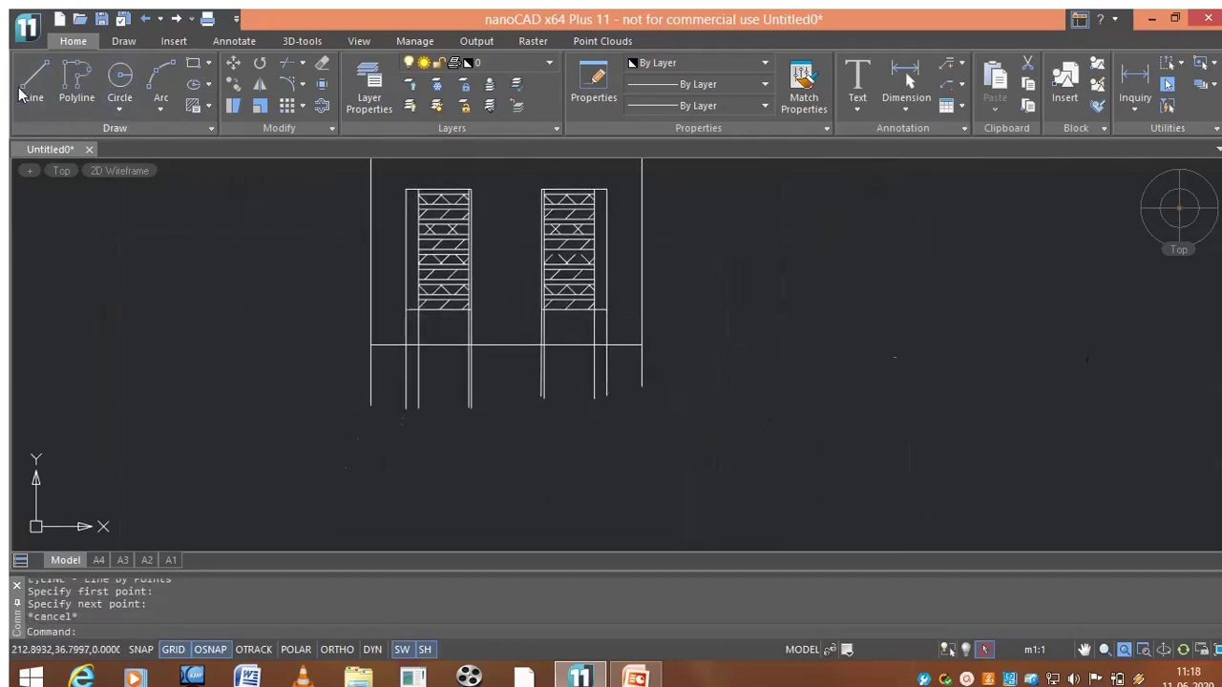
Step: Draw a long horizontal line across the projection lines as the lower view's top edge
{"action": "left_click", "coordinate": [32, 83]}
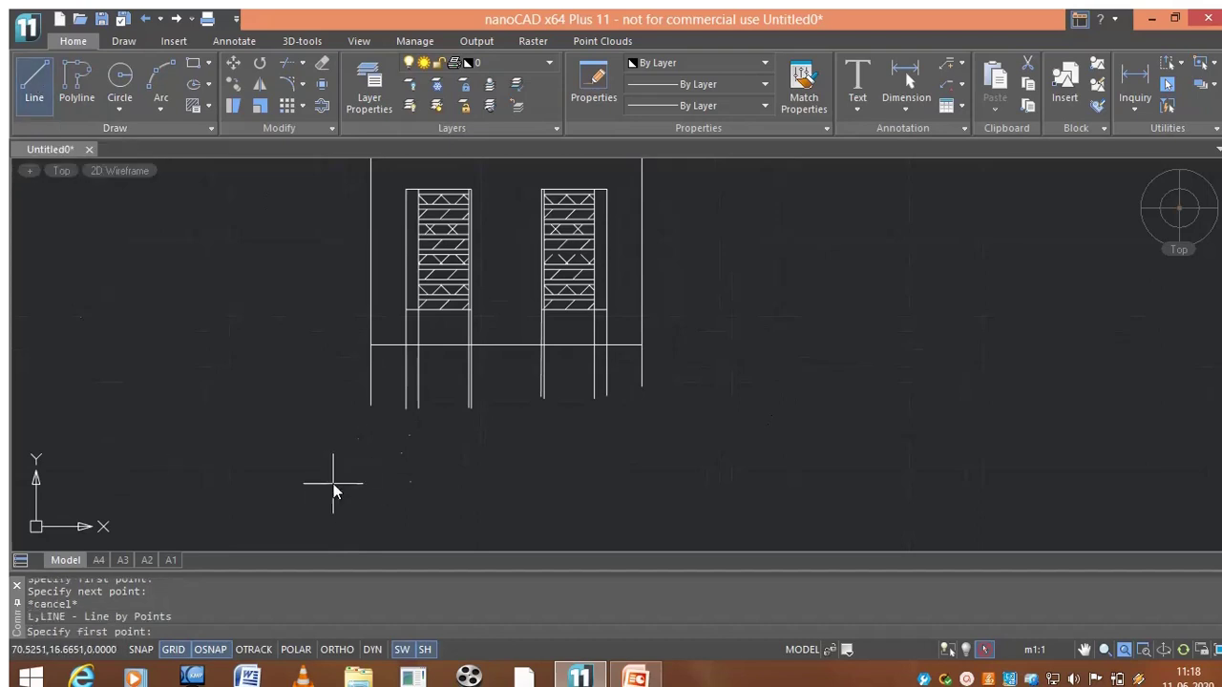
{"action": "left_click", "coordinate": [342, 466]}
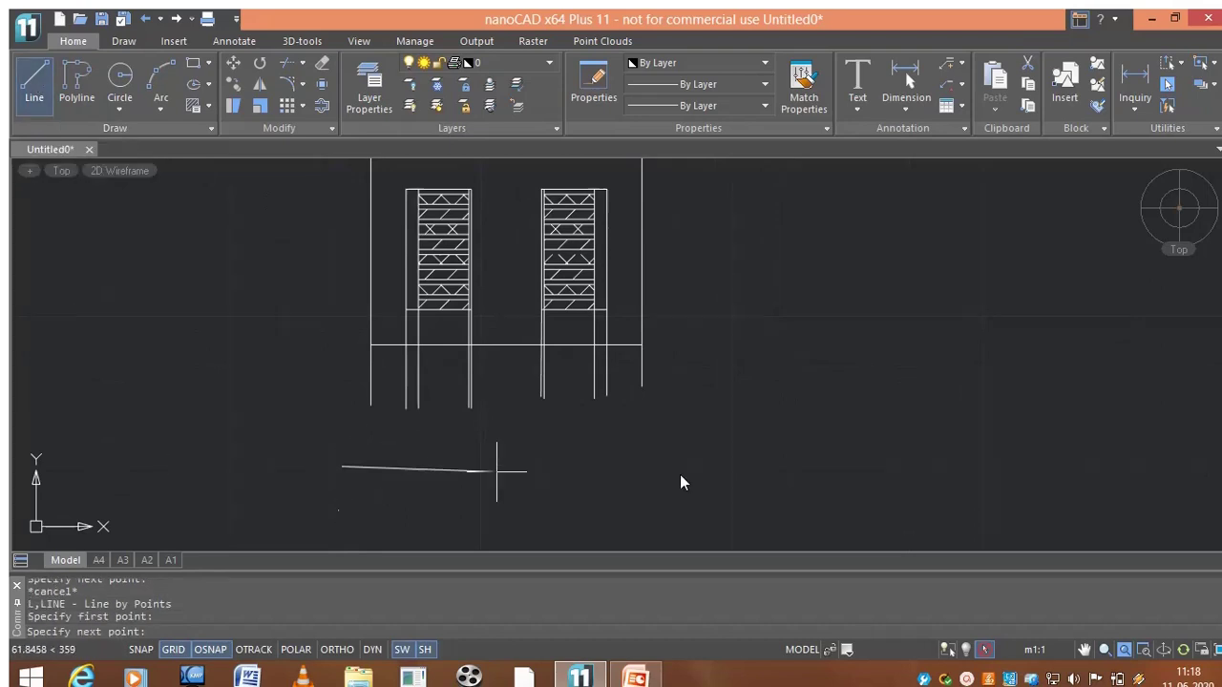
{"action": "left_click", "coordinate": [740, 467]}
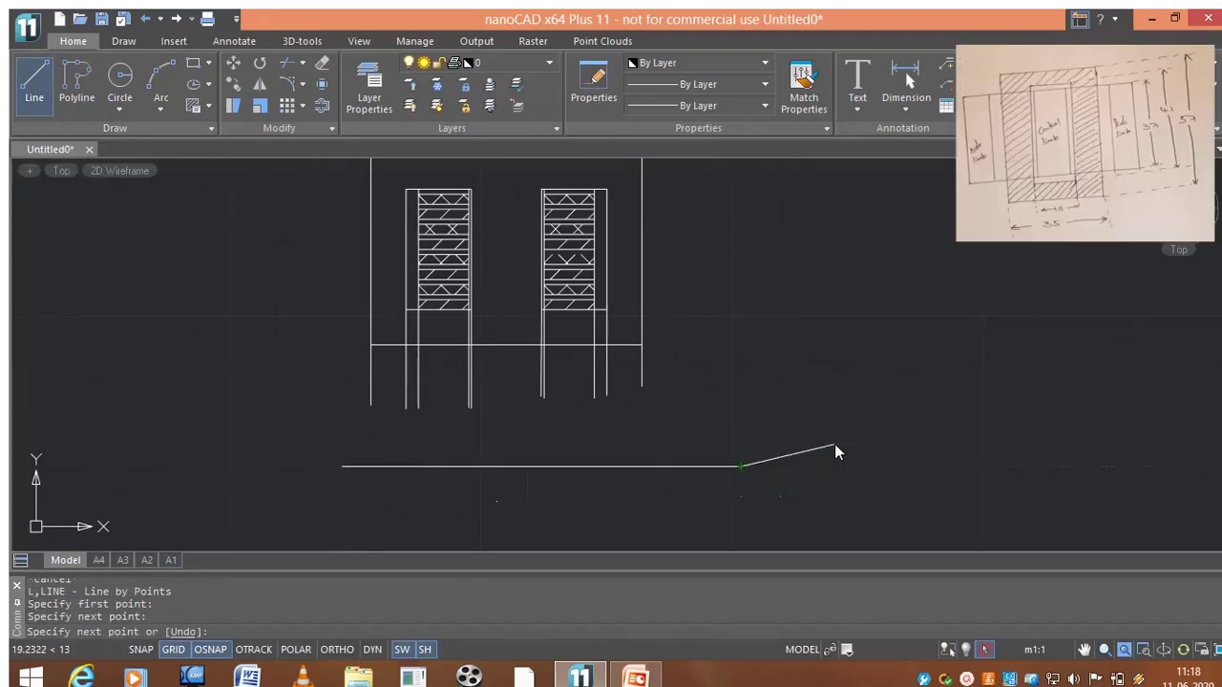
{"action": "middle_click_drag", "start_coordinate": [834, 449], "coordinate": [823, 380]}
{"action": "key", "text": "Escape"}
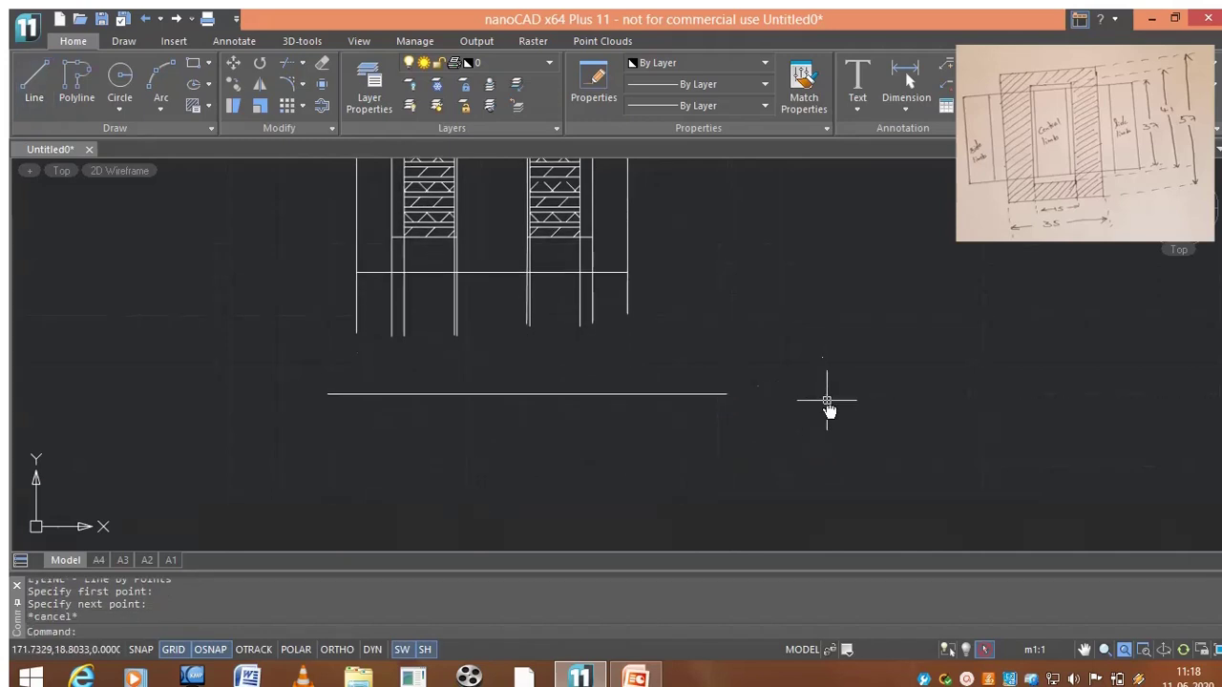
Step: Offset that horizontal line 37 units downward
{"action": "left_click", "coordinate": [321, 106]}
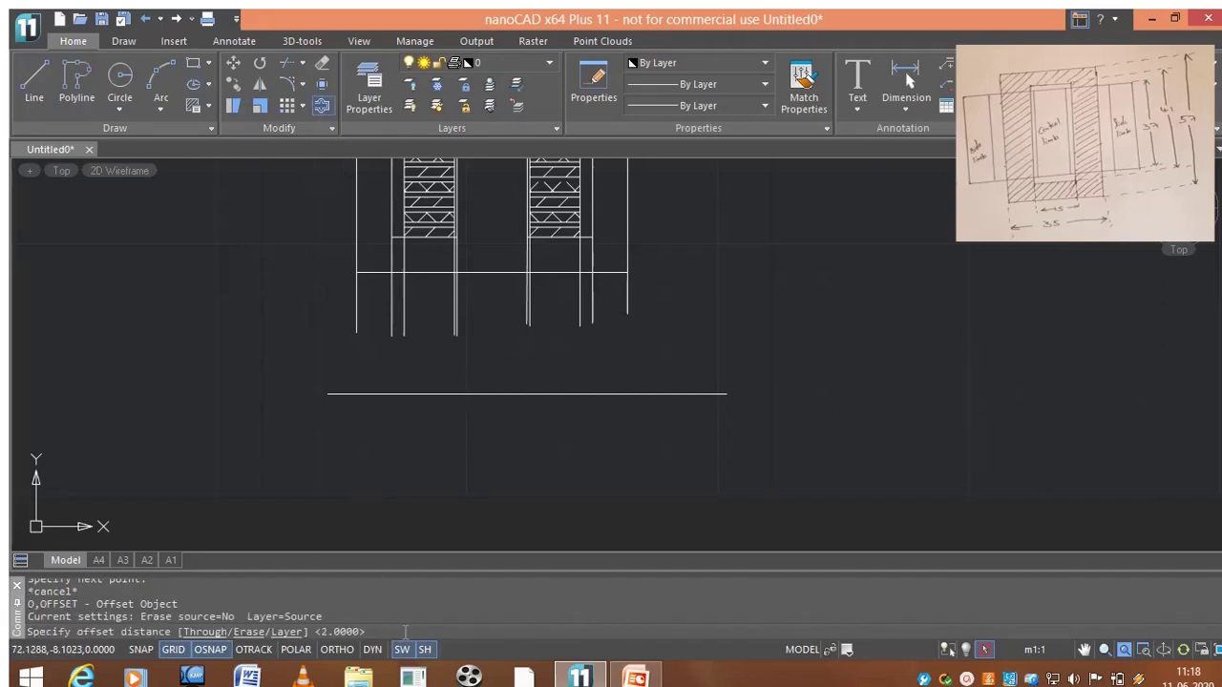
{"action": "type", "text": "37"}
{"action": "key", "text": "Return"}
{"action": "middle_click_drag", "start_coordinate": [486, 412], "coordinate": [524, 333]}
{"action": "left_click", "coordinate": [520, 299]}
{"action": "left_click", "coordinate": [518, 472]}
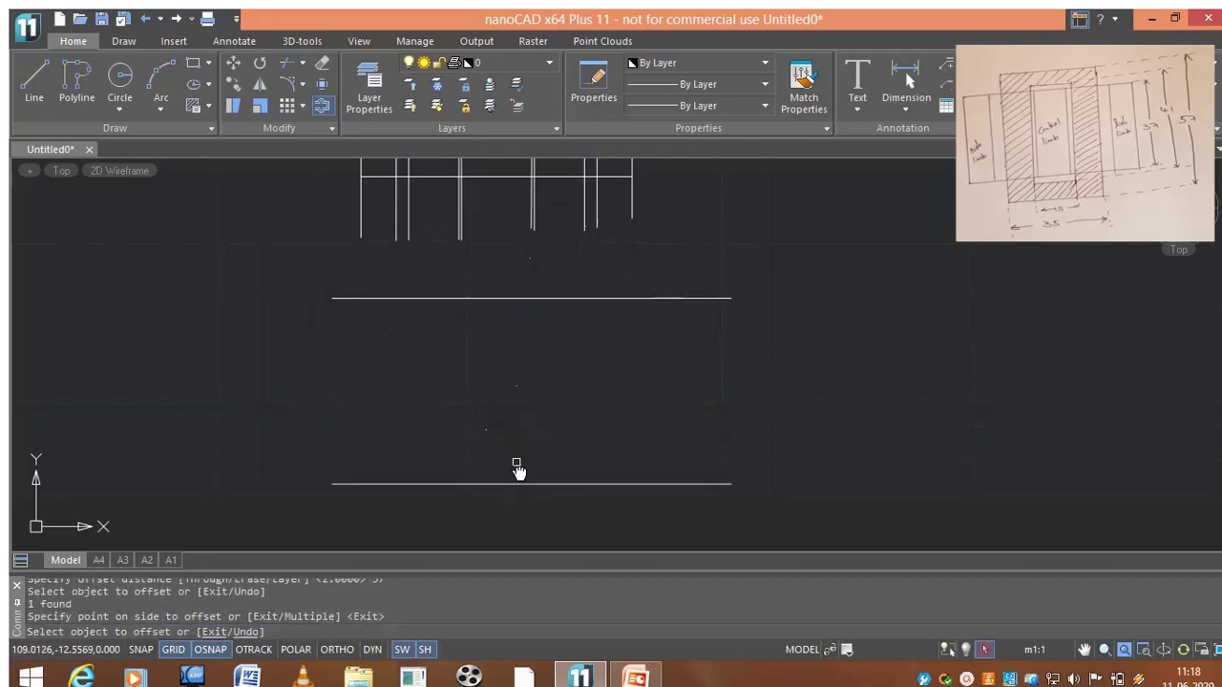
{"action": "key", "text": "Return"}
{"action": "middle_click_drag", "start_coordinate": [546, 435], "coordinate": [540, 452]}
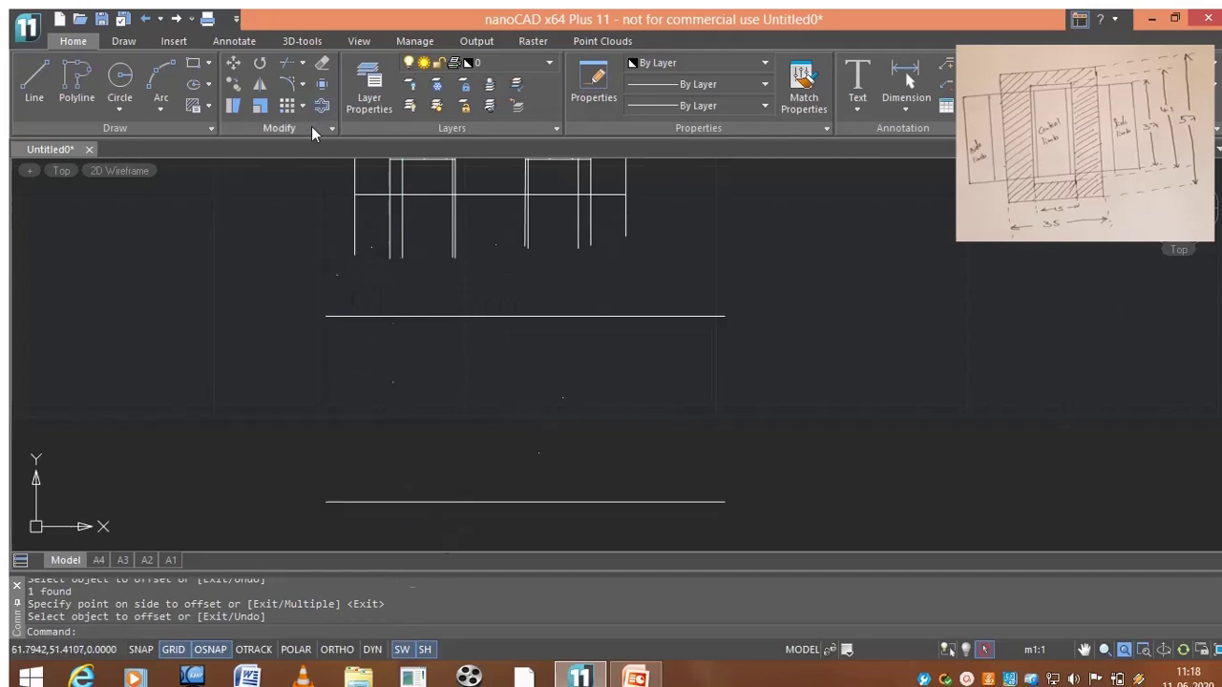
Step: Extend the left-hand vertical lines down to the bottom horizontal line
{"action": "left_click", "coordinate": [286, 62]}
{"action": "key", "text": "Return"}
{"action": "left_click", "coordinate": [285, 63]}
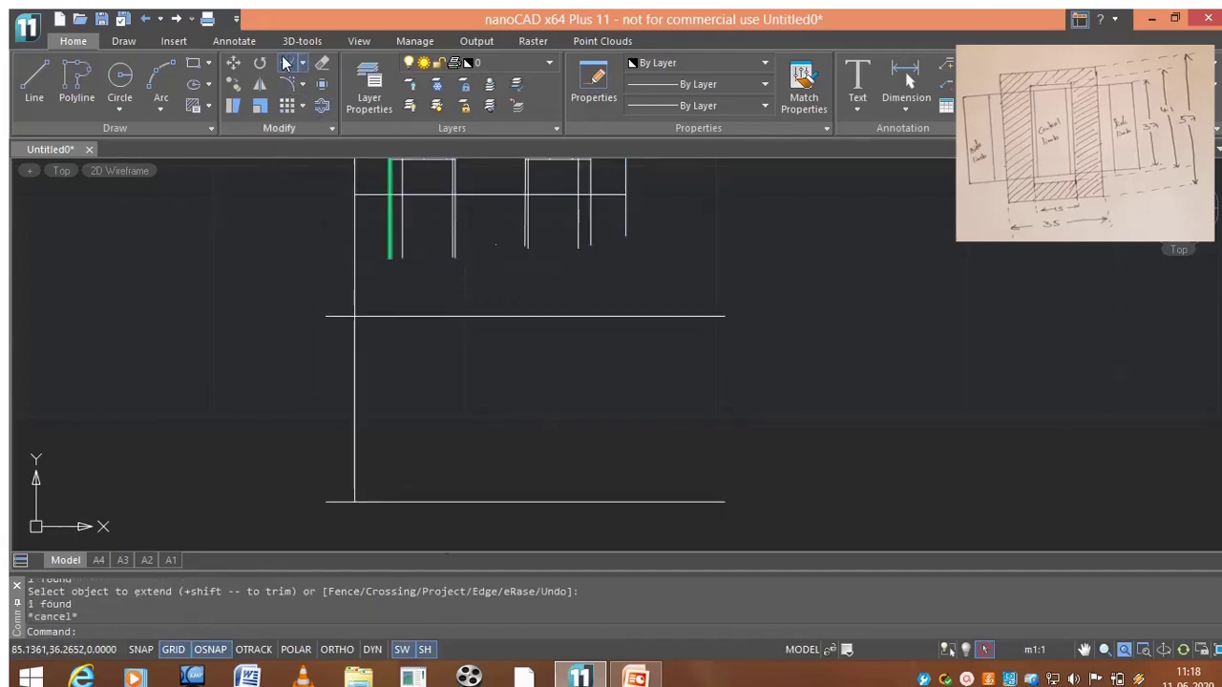
{"action": "left_click", "coordinate": [433, 500]}
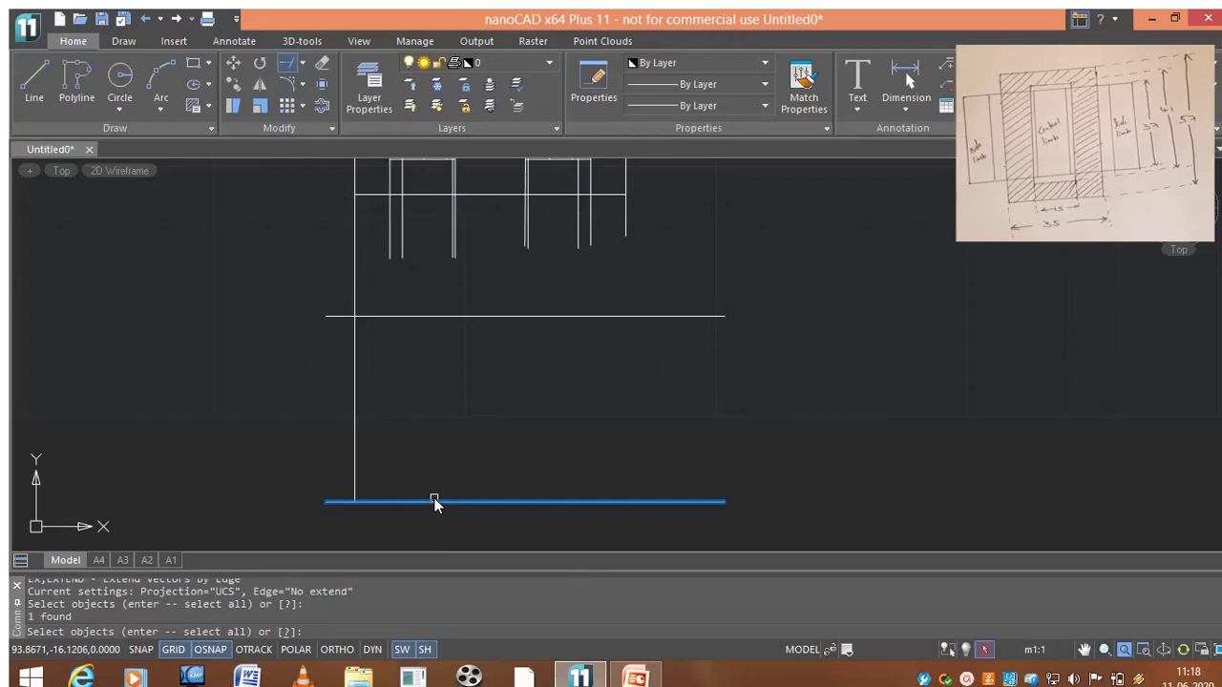
{"action": "key", "text": "Return"}
{"action": "left_click", "coordinate": [385, 251]}
{"action": "left_click", "coordinate": [402, 251]}
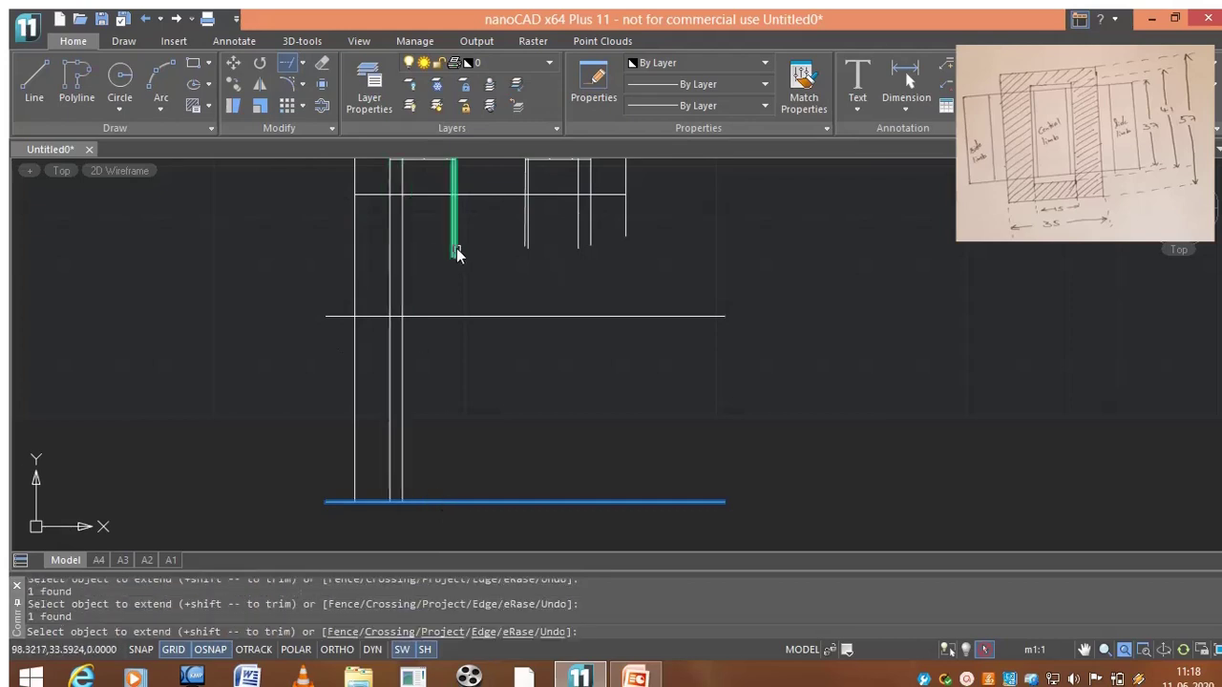
{"action": "left_click", "coordinate": [455, 251]}
{"action": "scroll", "coordinate": [454, 253], "scroll_direction": "up", "scroll_amount": 2}
Step: Extend the right-hand vertical lines down to the same bottom line
{"action": "key", "text": "Return"}
{"action": "left_click", "coordinate": [612, 233]}
{"action": "left_click", "coordinate": [733, 232]}
{"action": "left_click", "coordinate": [761, 227]}
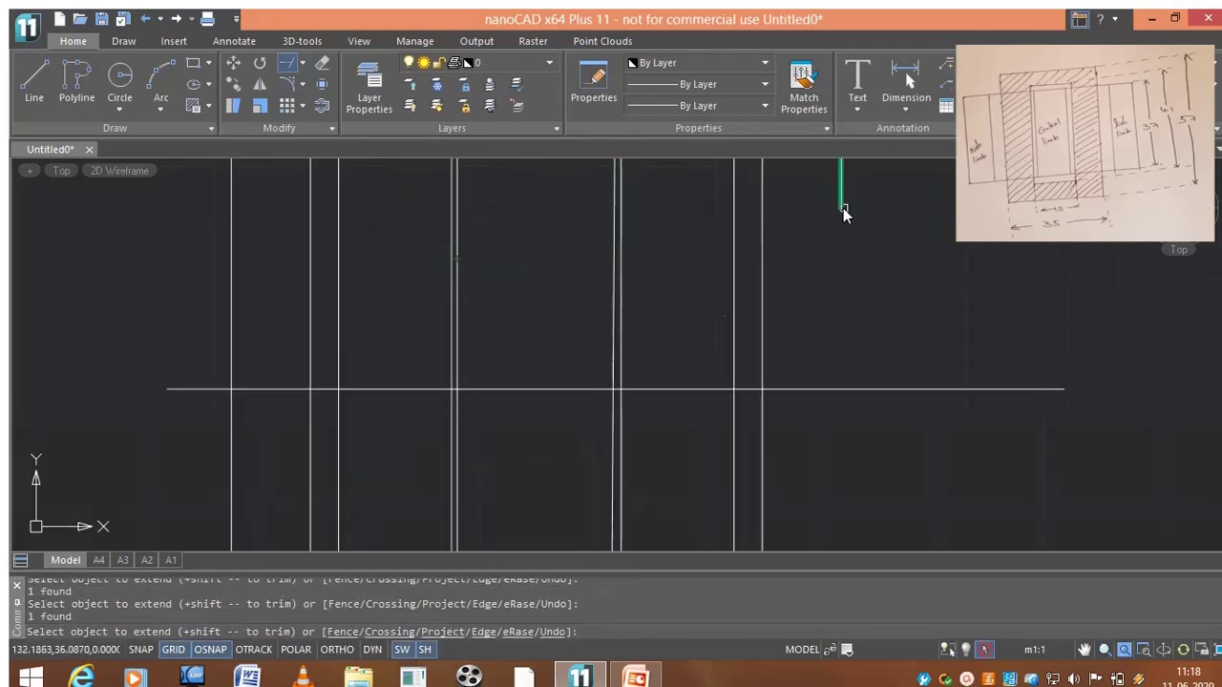
{"action": "left_click", "coordinate": [840, 209]}
{"action": "scroll", "coordinate": [904, 328], "scroll_direction": "down", "scroll_amount": 3}
{"action": "middle_click_drag", "start_coordinate": [906, 414], "coordinate": [850, 367]}
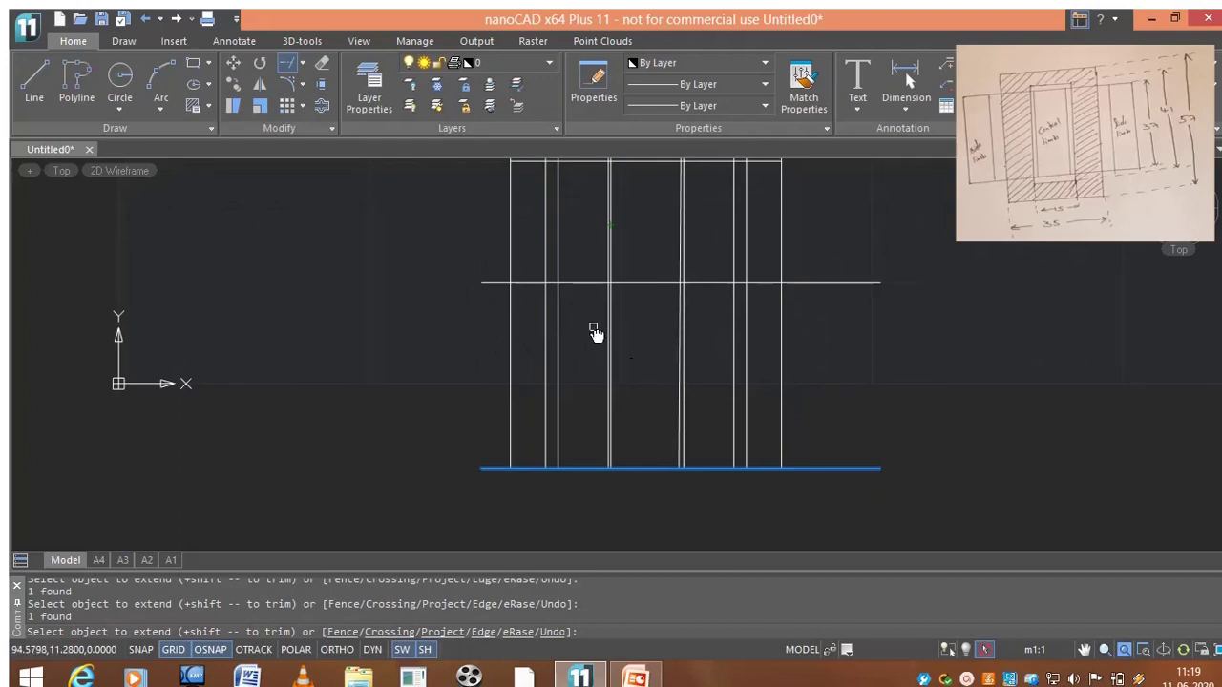
{"action": "scroll", "coordinate": [592, 325], "scroll_direction": "up", "scroll_amount": 2}
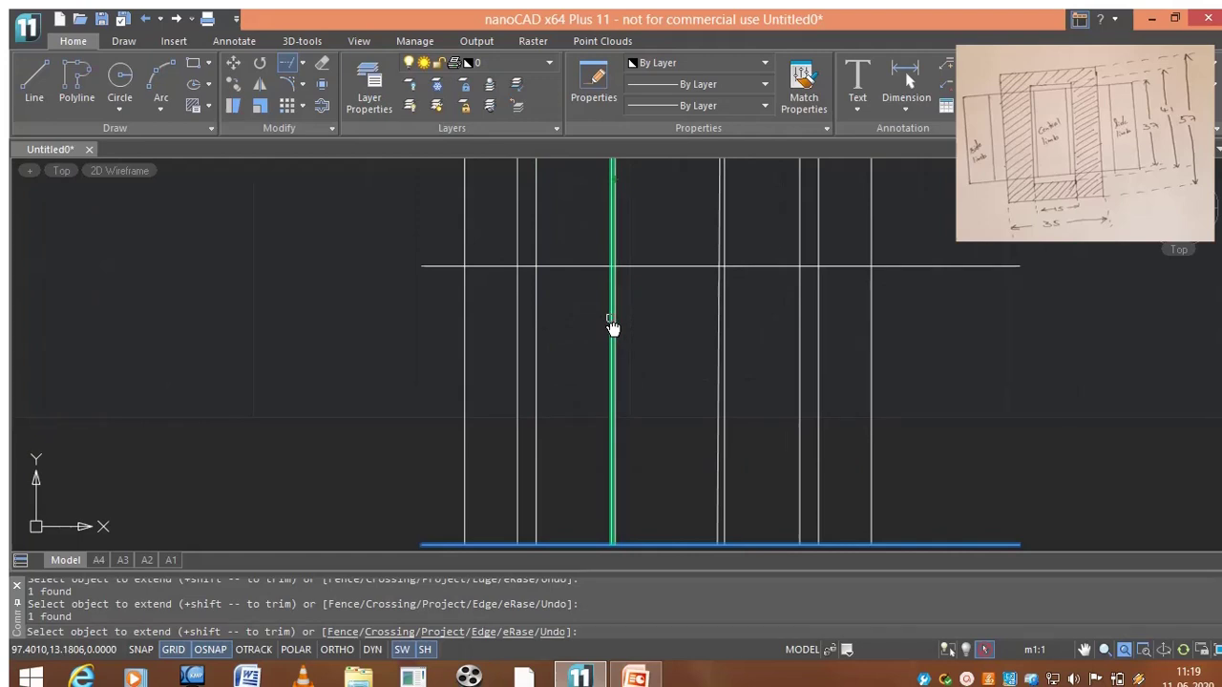
{"action": "key", "text": "Escape"}
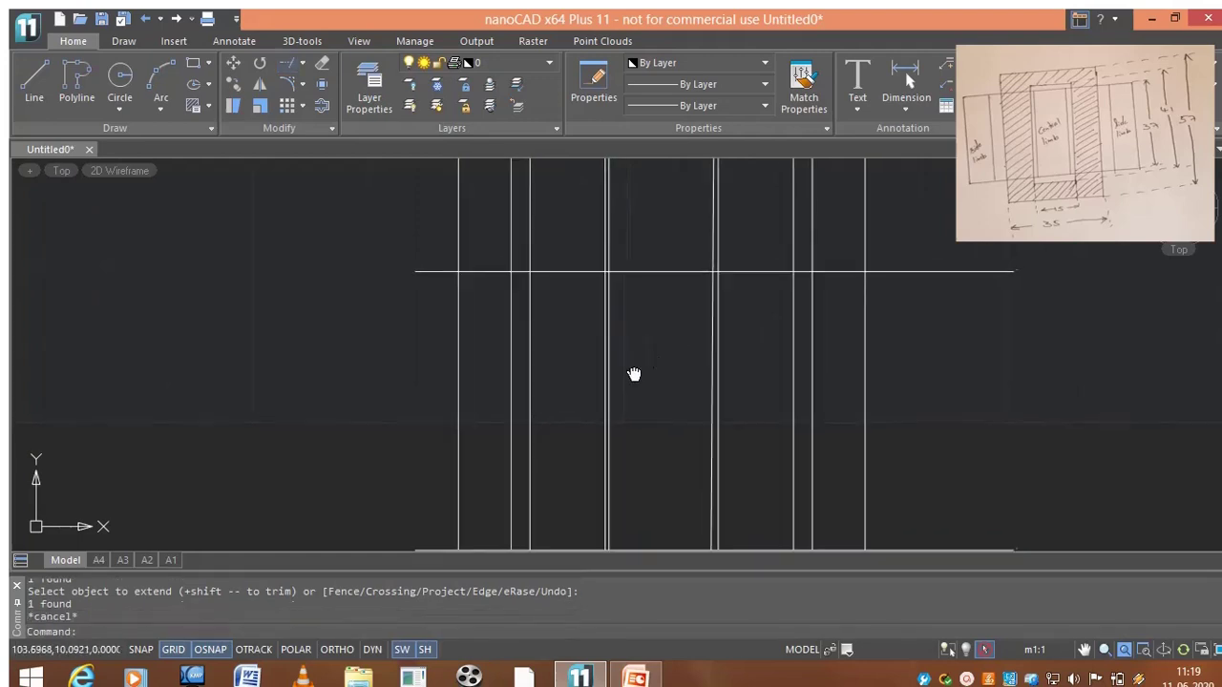
{"action": "mouse_move", "coordinate": [633, 374]}
{"action": "middle_mouse_down"}
{"action": "mouse_move", "coordinate": [616, 343]}
{"action": "mouse_move", "coordinate": [609, 353]}
{"action": "mouse_move", "coordinate": [605, 325]}
{"action": "mouse_move", "coordinate": [586, 334]}
{"action": "middle_mouse_up"}
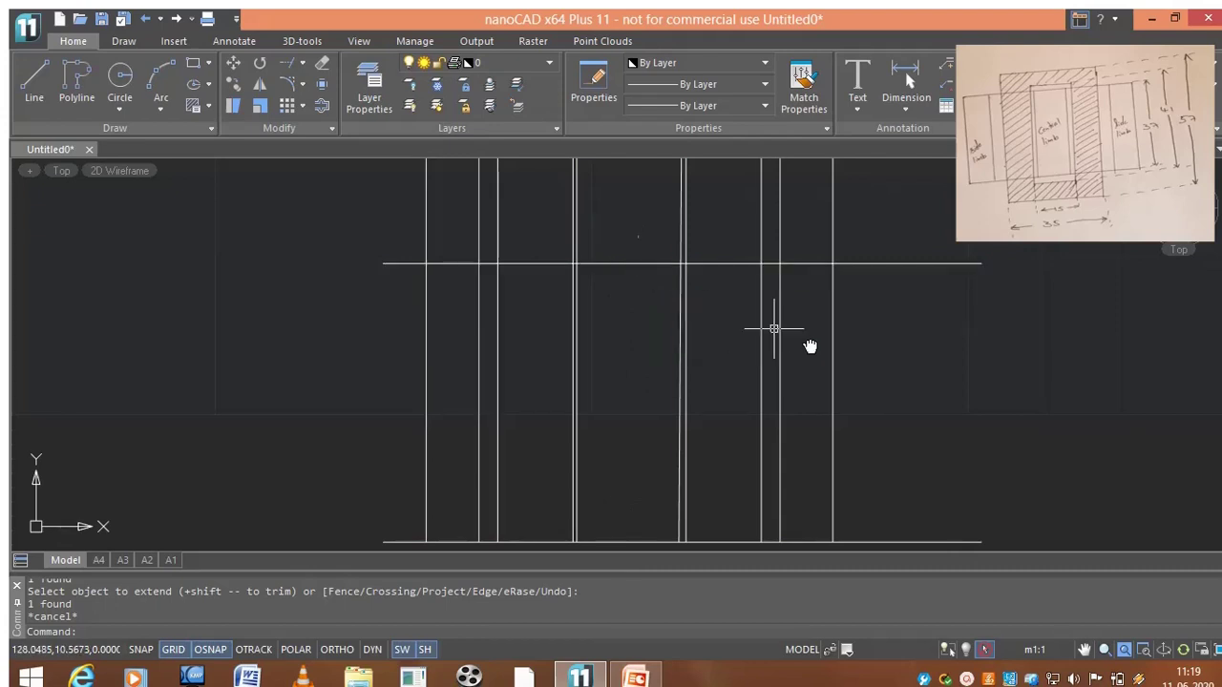
Step: Trim every vertical line's overshoot above the lower view's top edge
{"action": "mouse_move", "coordinate": [811, 346]}
{"action": "middle_mouse_down"}
{"action": "mouse_move", "coordinate": [827, 357]}
{"action": "mouse_move", "coordinate": [884, 337]}
{"action": "middle_mouse_up"}
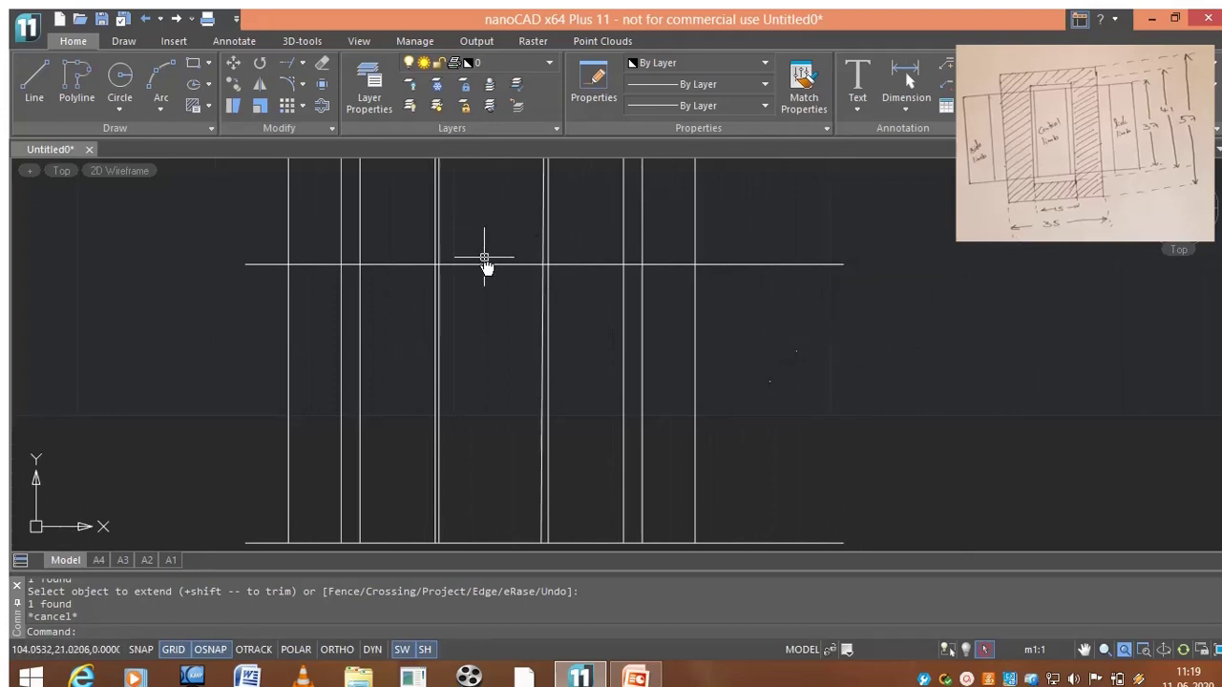
{"action": "middle_click_drag", "start_coordinate": [494, 507], "coordinate": [504, 470]}
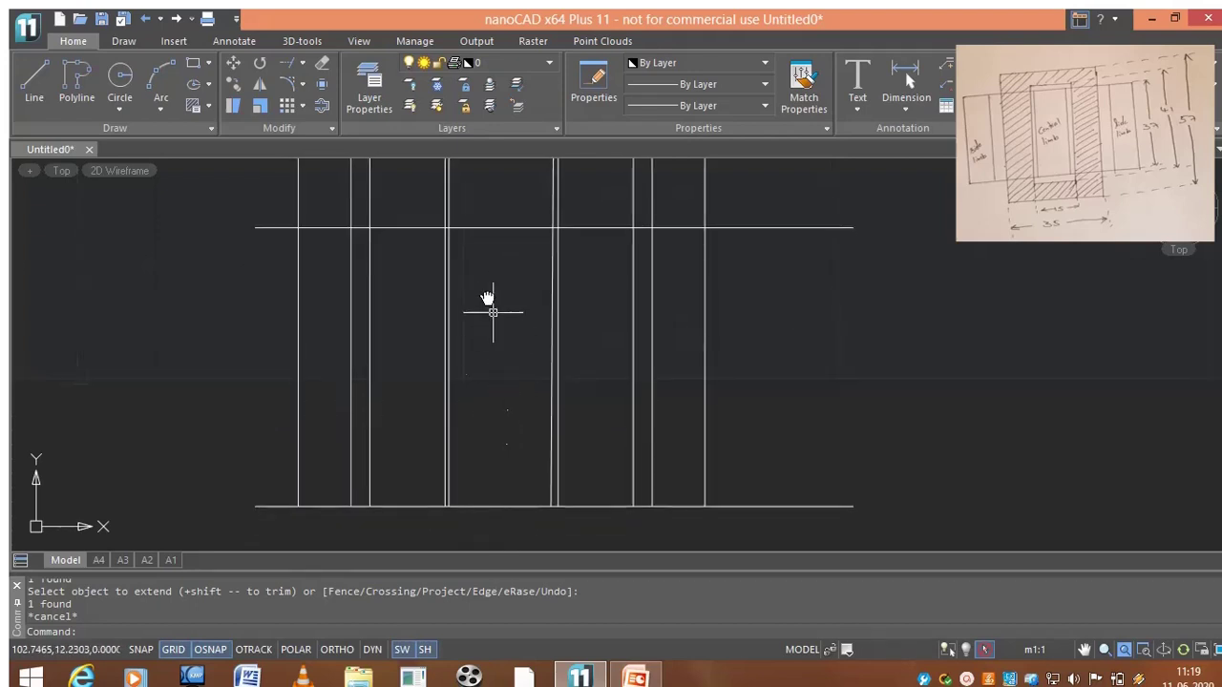
{"action": "left_click", "coordinate": [35, 86]}
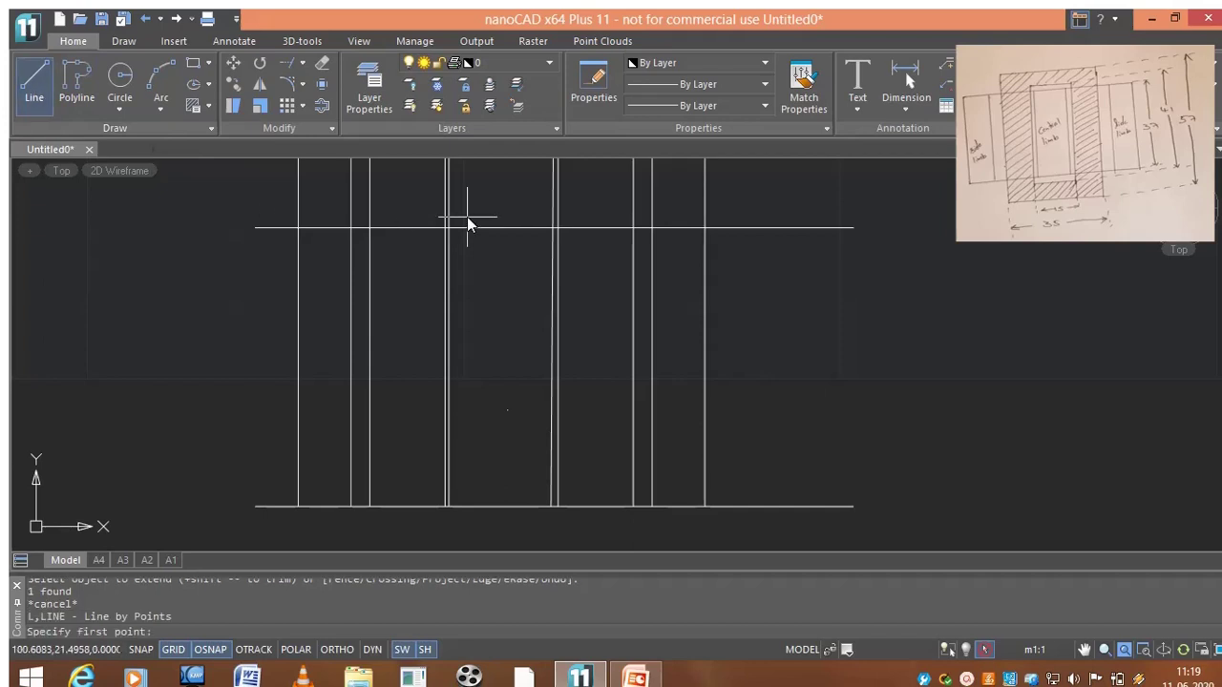
{"action": "middle_click_drag", "start_coordinate": [463, 218], "coordinate": [461, 288]}
{"action": "key", "text": "ctrl+a"}
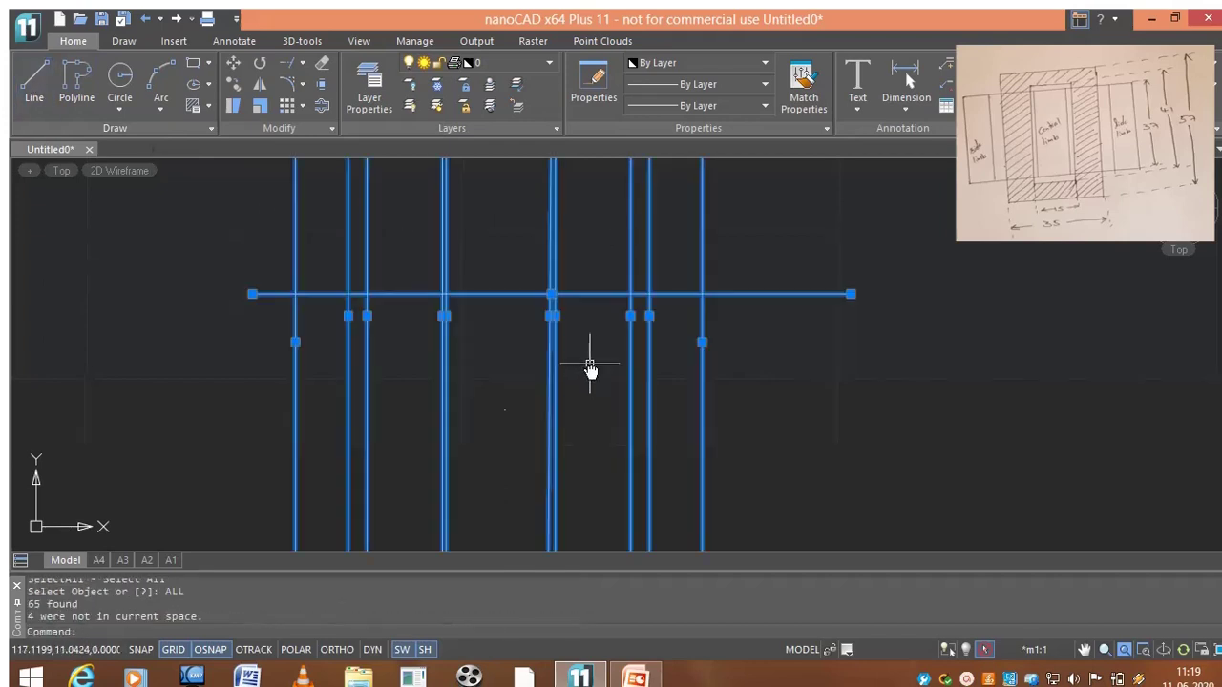
{"action": "left_click", "coordinate": [302, 64]}
{"action": "left_click", "coordinate": [312, 95]}
{"action": "left_click", "coordinate": [295, 205]}
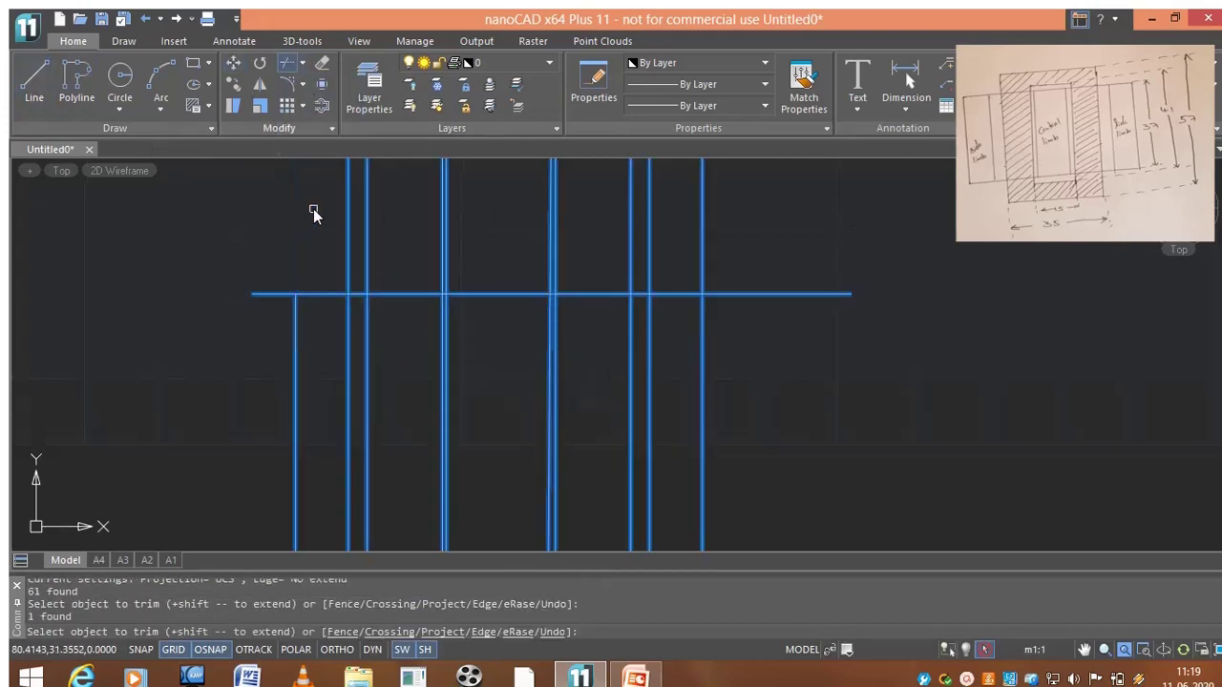
{"action": "left_click", "coordinate": [348, 212]}
{"action": "left_click", "coordinate": [748, 250]}
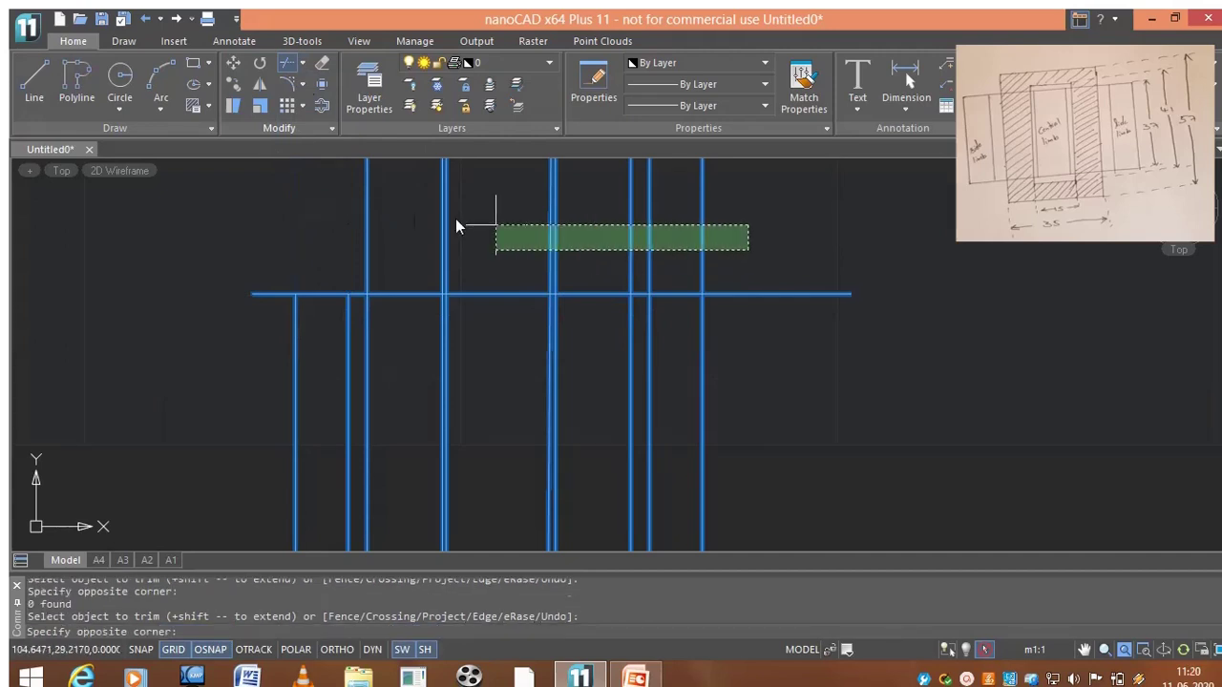
{"action": "left_click", "coordinate": [297, 202]}
{"action": "scroll", "coordinate": [453, 219], "scroll_direction": "down", "scroll_amount": 2}
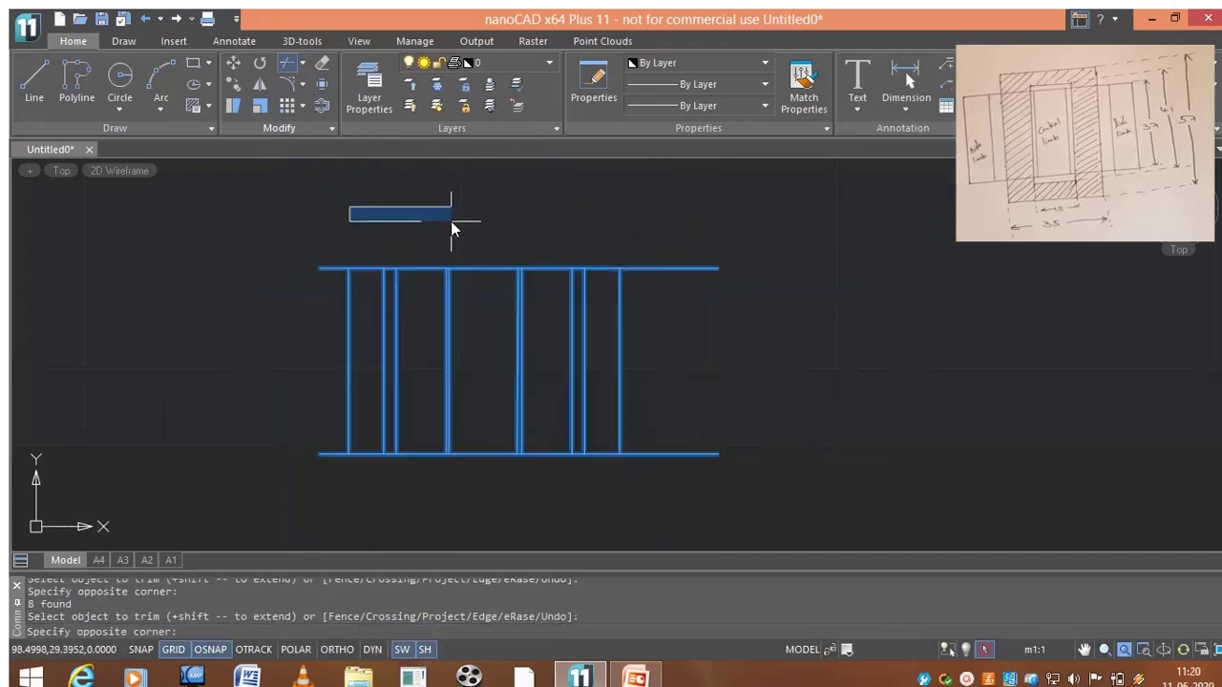
{"action": "key", "text": "Escape"}
{"action": "scroll", "coordinate": [477, 271], "scroll_direction": "up", "scroll_amount": 2}
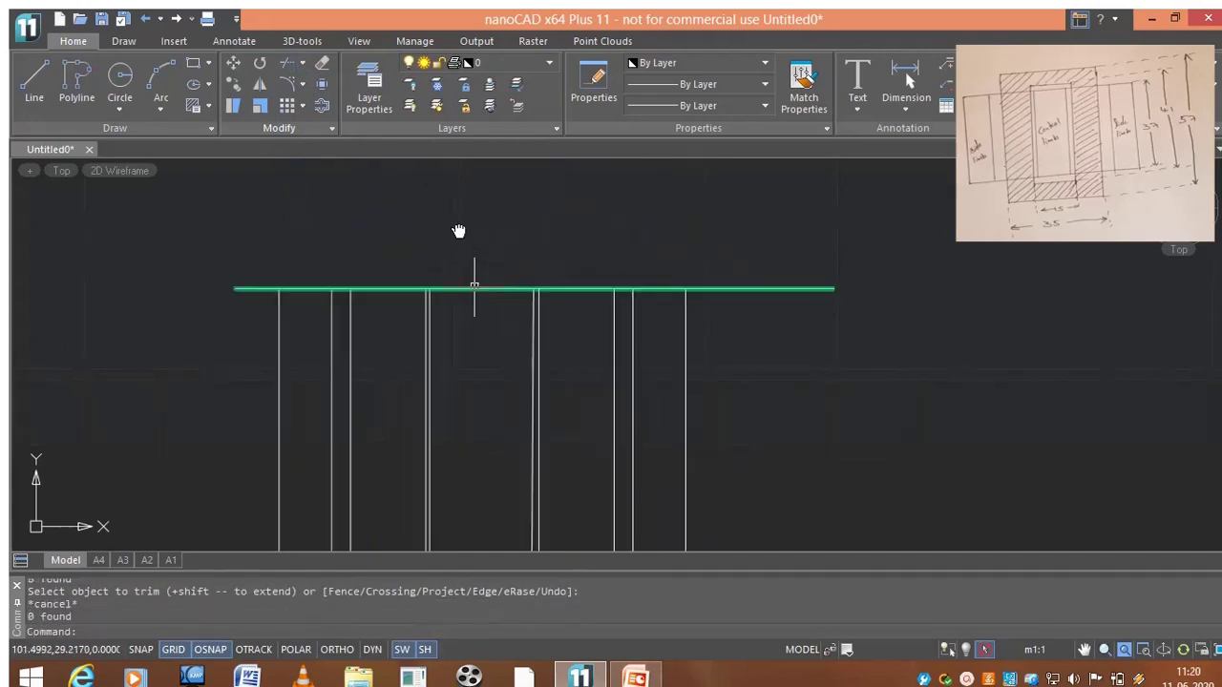
Step: Offset the top line 2 units upward and the bottom line 2 units downward
{"action": "left_click", "coordinate": [321, 107]}
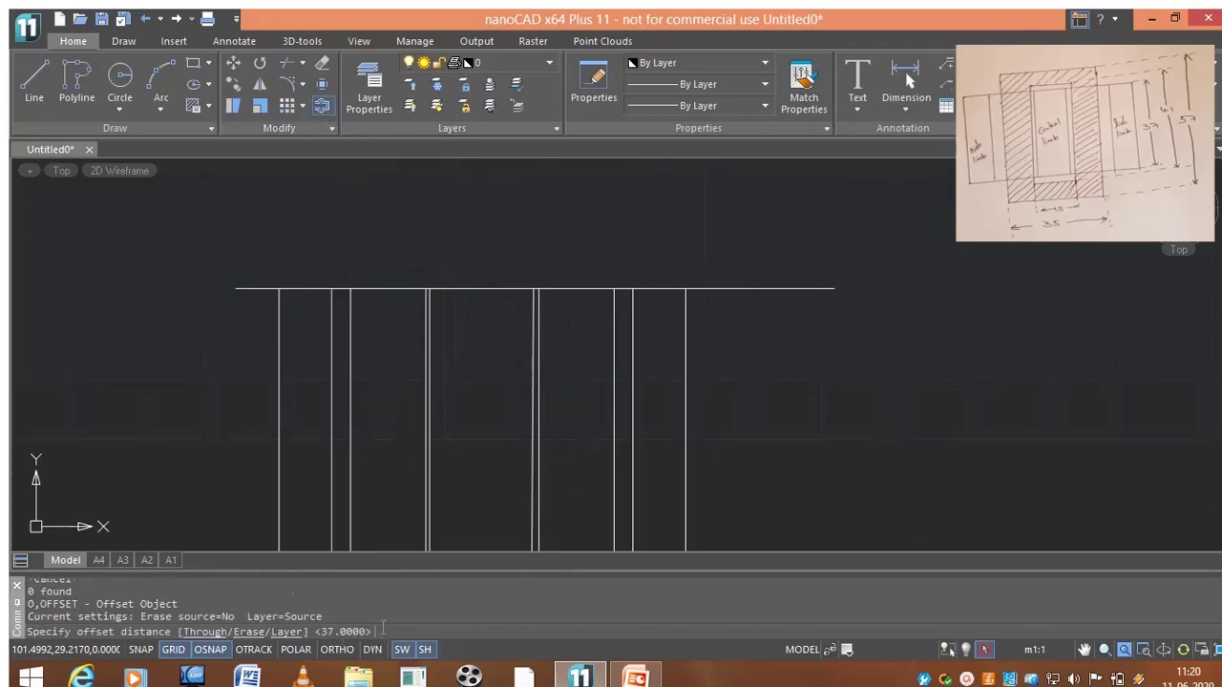
{"action": "type", "text": "2"}
{"action": "key", "text": "Return"}
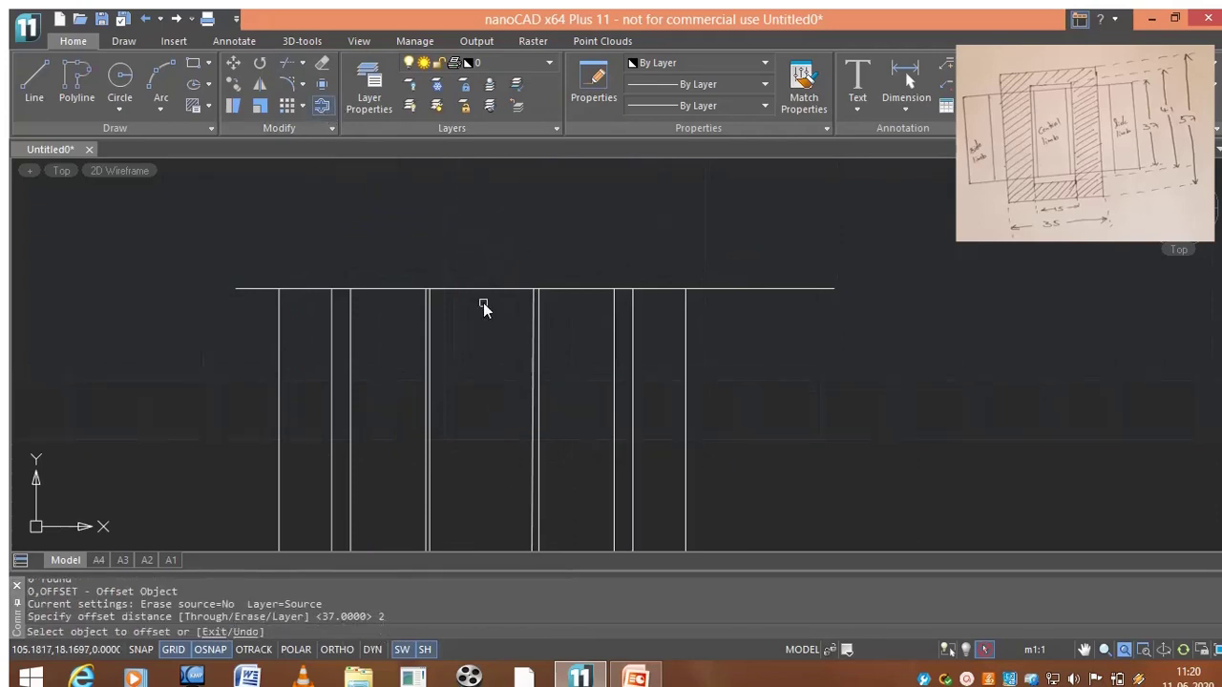
{"action": "left_click", "coordinate": [486, 288]}
{"action": "left_click", "coordinate": [494, 258]}
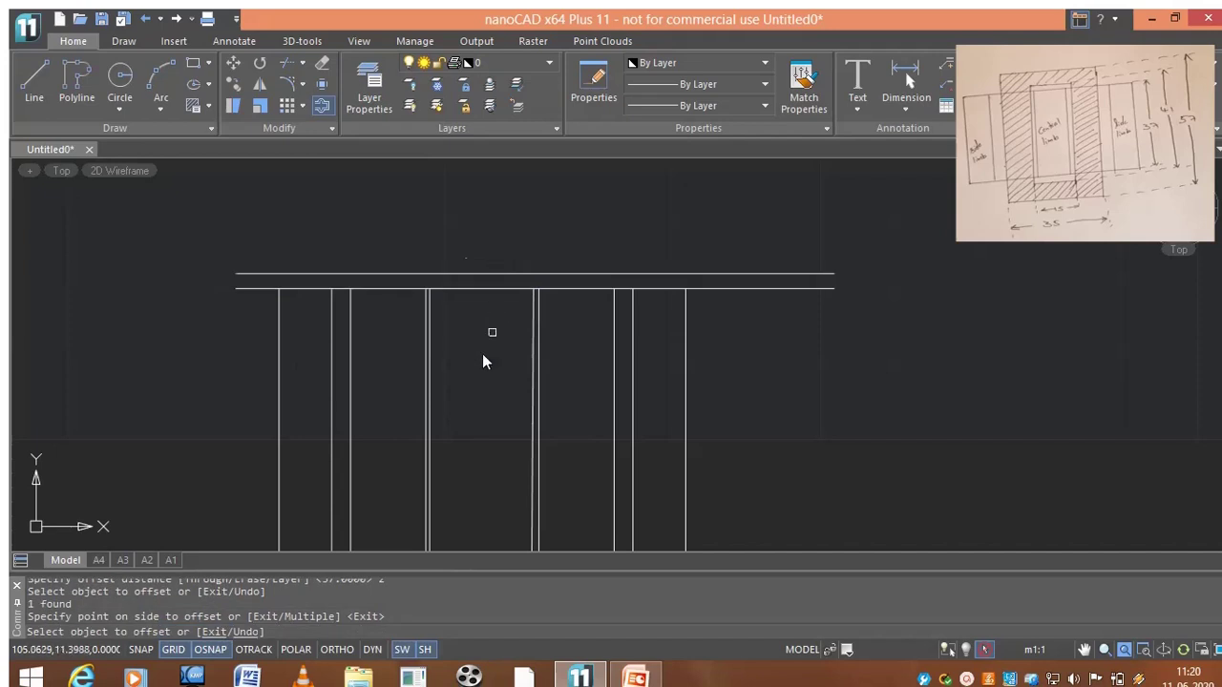
{"action": "middle_click_drag", "start_coordinate": [483, 357], "coordinate": [518, 287]}
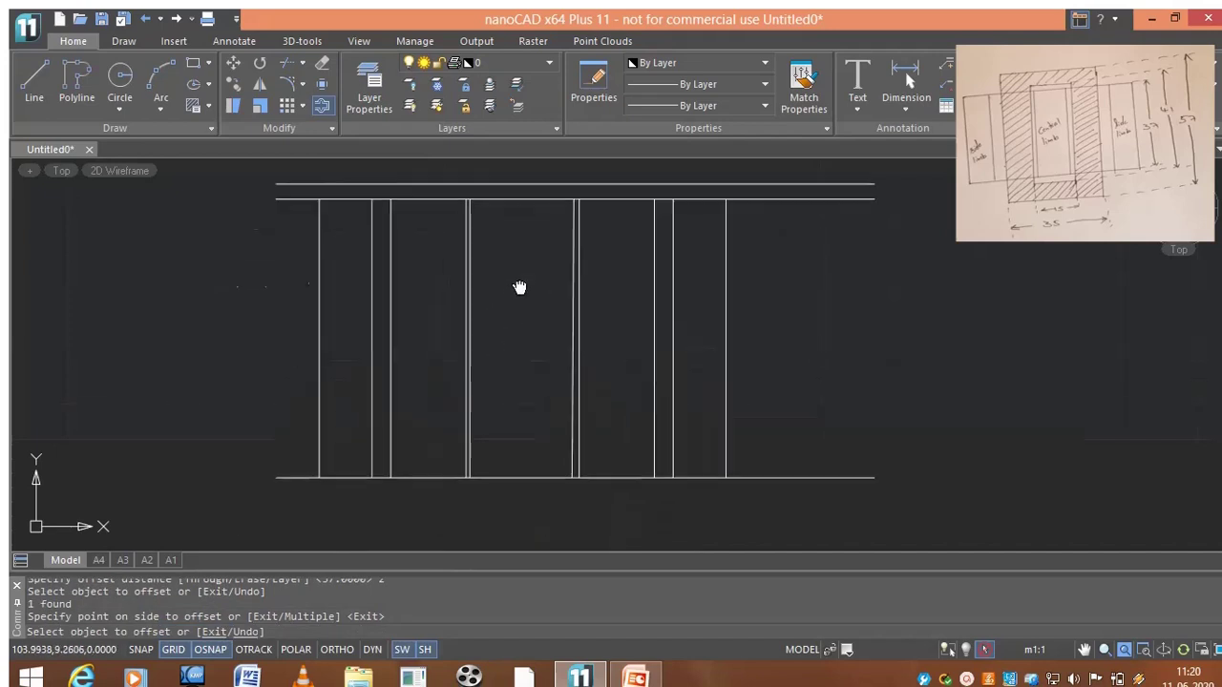
{"action": "left_click", "coordinate": [522, 479]}
{"action": "left_click", "coordinate": [519, 504]}
{"action": "key", "text": "Escape"}
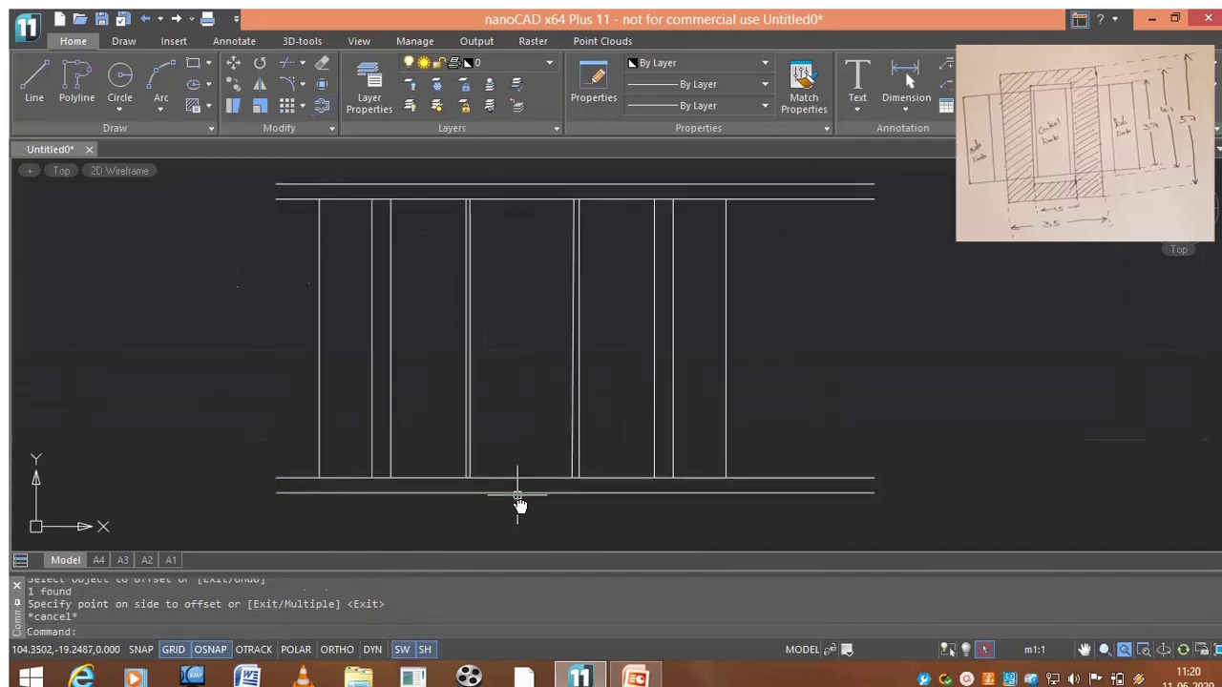
Step: Extend both central limb sides up to the new outer top line
{"action": "left_click", "coordinate": [300, 63]}
{"action": "left_click", "coordinate": [316, 129]}
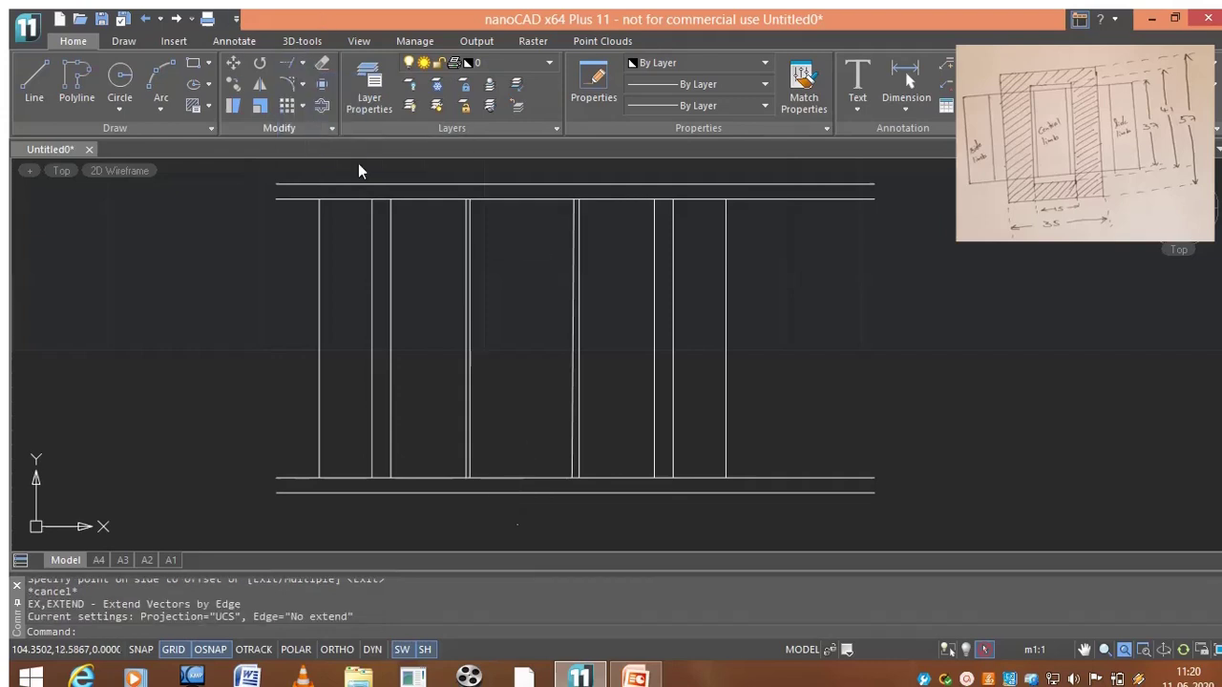
{"action": "left_click", "coordinate": [501, 184]}
{"action": "left_click", "coordinate": [525, 513]}
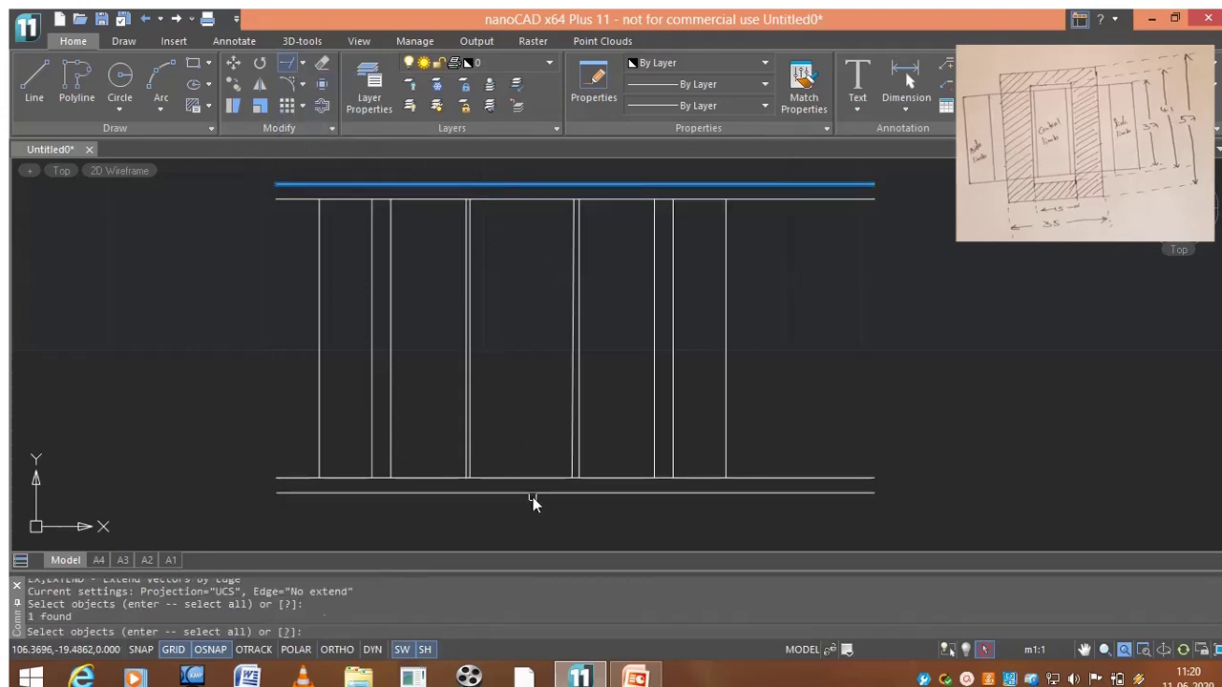
{"action": "left_click", "coordinate": [532, 499]}
{"action": "left_click", "coordinate": [540, 493]}
{"action": "key", "text": "Return"}
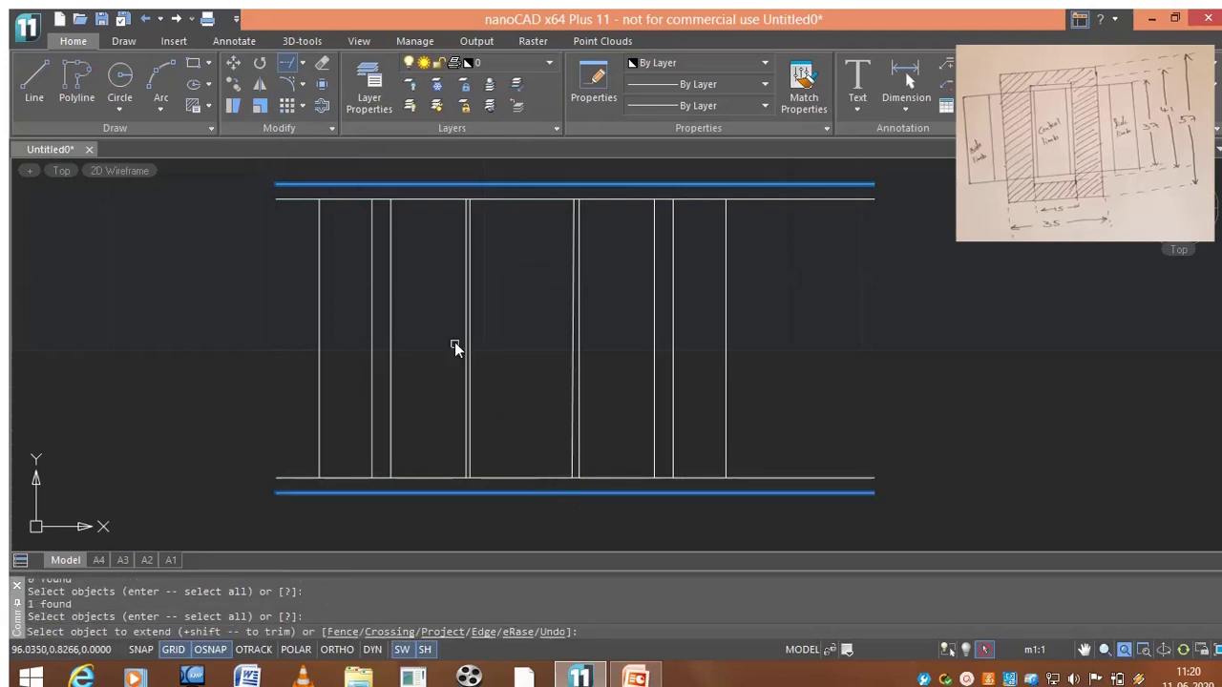
{"action": "scroll", "coordinate": [455, 342], "scroll_direction": "up", "scroll_amount": 3}
{"action": "middle_click_drag", "start_coordinate": [542, 282], "coordinate": [518, 458]}
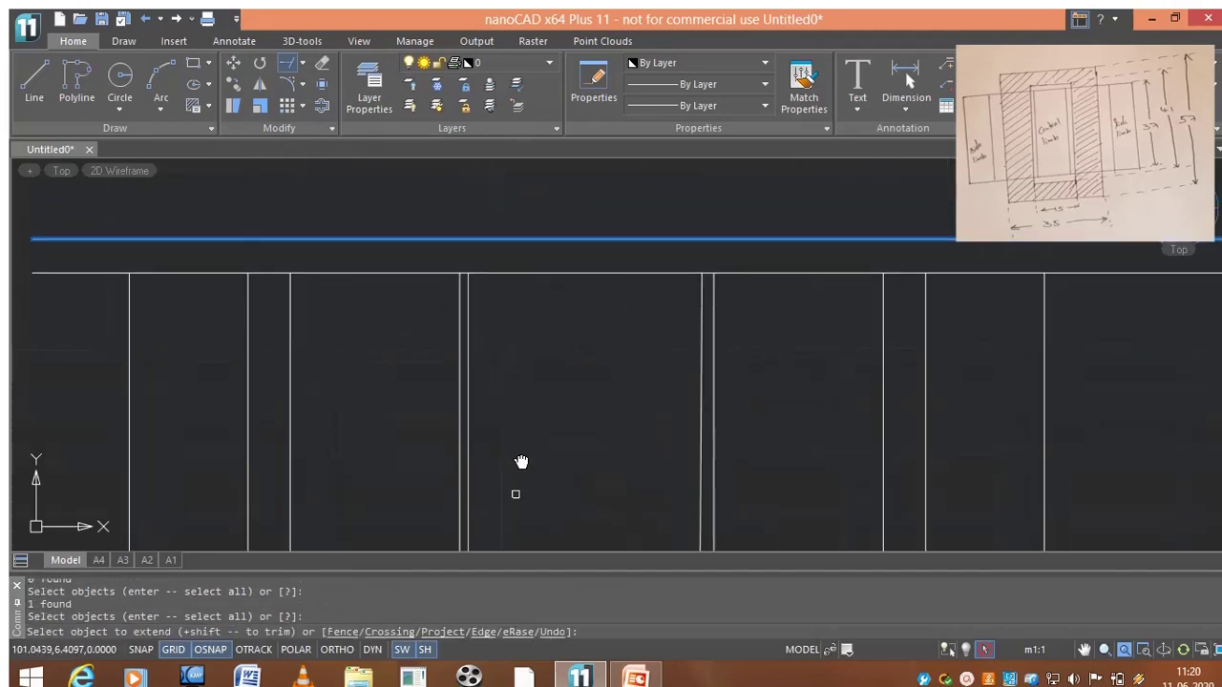
{"action": "left_click", "coordinate": [459, 298]}
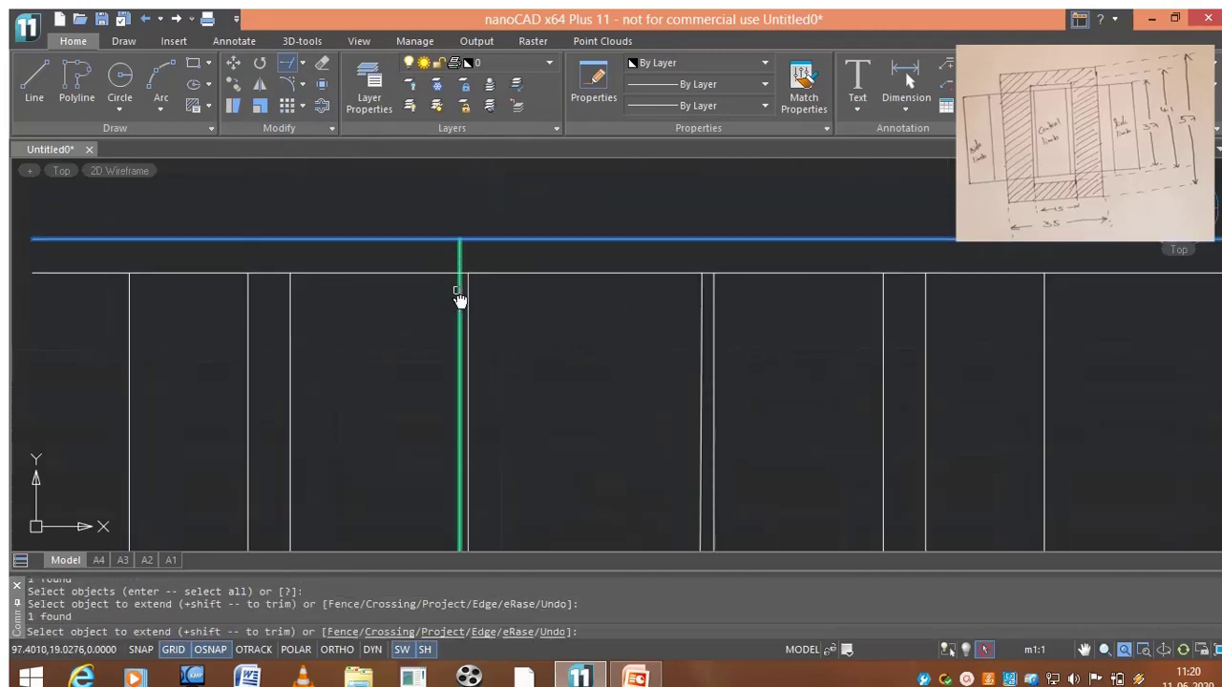
{"action": "left_click", "coordinate": [715, 300]}
Step: Extend both central limb sides down to the new outer bottom line
{"action": "scroll", "coordinate": [767, 387], "scroll_direction": "down", "scroll_amount": 2}
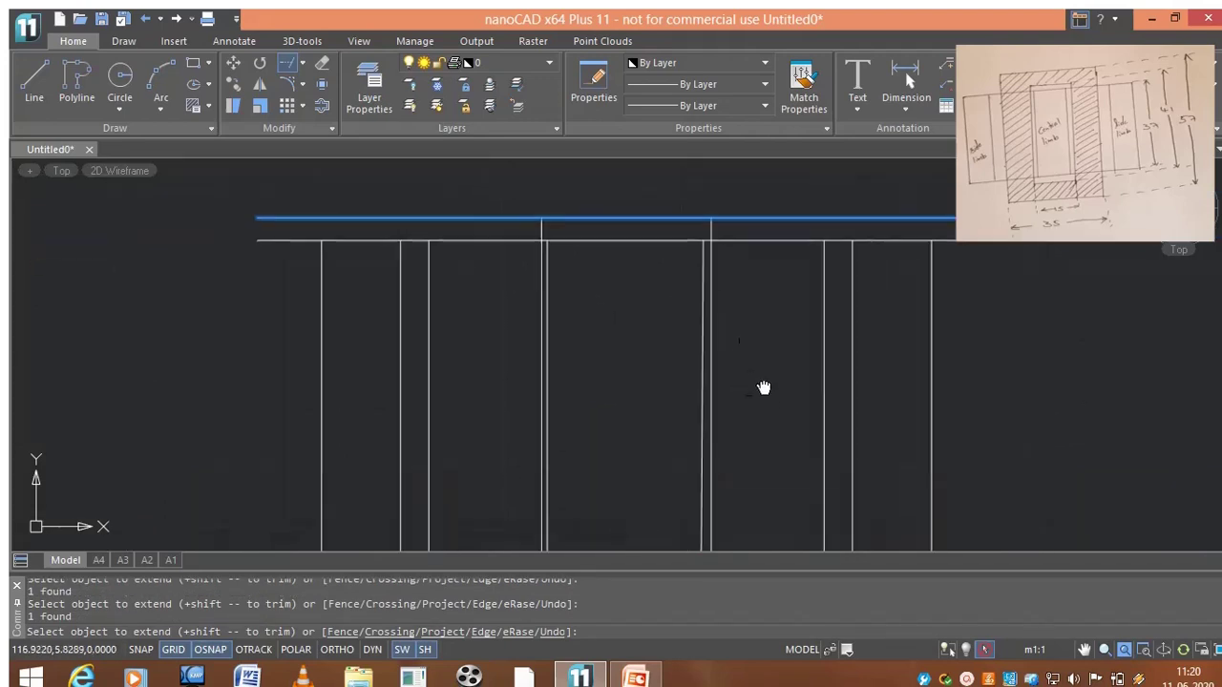
{"action": "mouse_move", "coordinate": [766, 387]}
{"action": "middle_mouse_down"}
{"action": "mouse_move", "coordinate": [572, 444]}
{"action": "mouse_move", "coordinate": [522, 505]}
{"action": "middle_mouse_up"}
{"action": "left_click", "coordinate": [521, 488]}
{"action": "scroll", "coordinate": [521, 491], "scroll_direction": "up", "scroll_amount": 3}
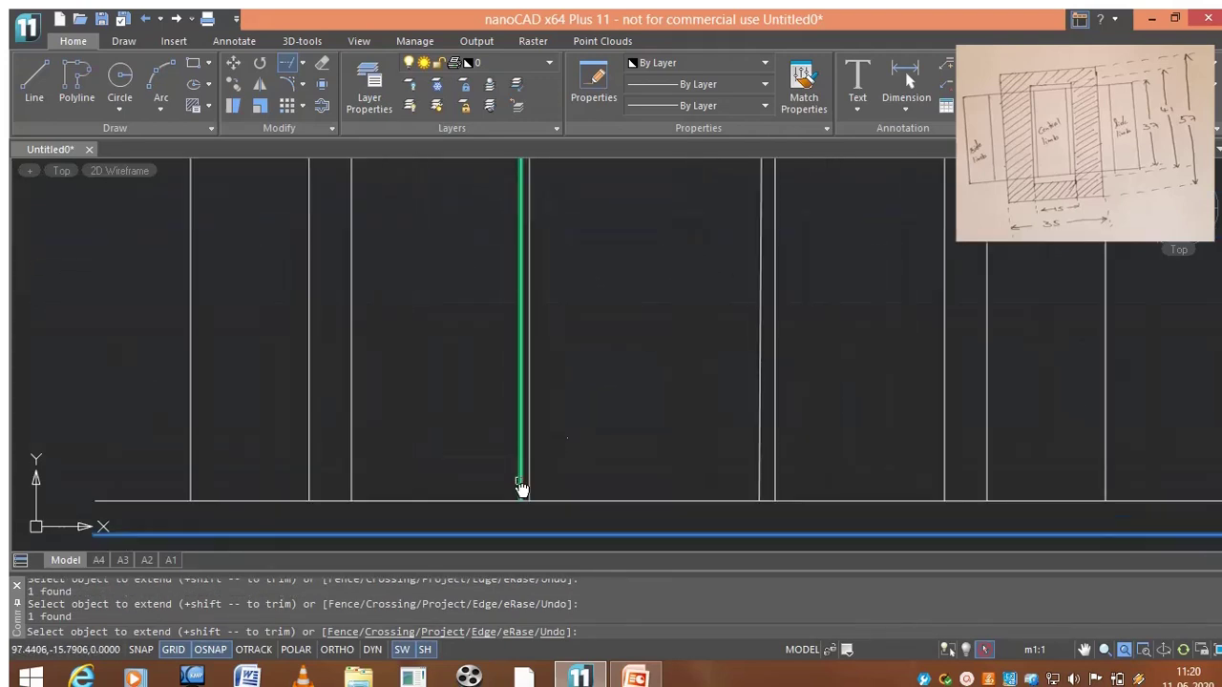
{"action": "scroll", "coordinate": [802, 395], "scroll_direction": "down", "scroll_amount": 2}
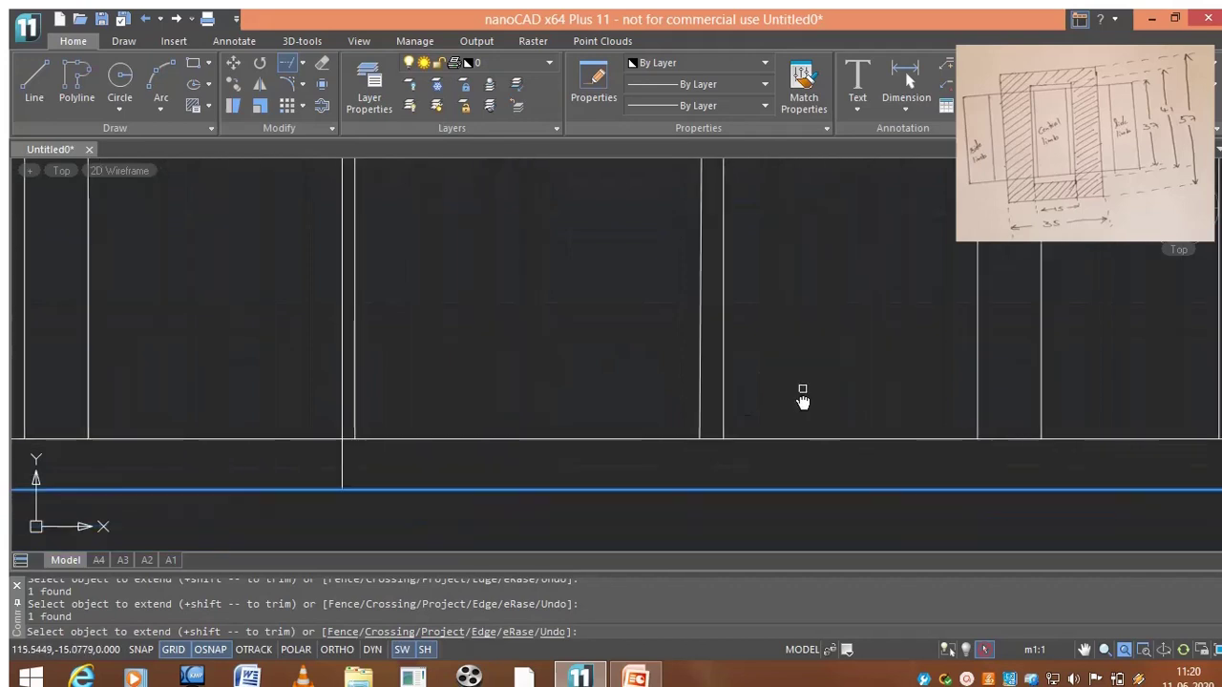
{"action": "left_click", "coordinate": [725, 415]}
{"action": "scroll", "coordinate": [769, 389], "scroll_direction": "down", "scroll_amount": 1}
{"action": "middle_click_drag", "start_coordinate": [769, 388], "coordinate": [682, 502]}
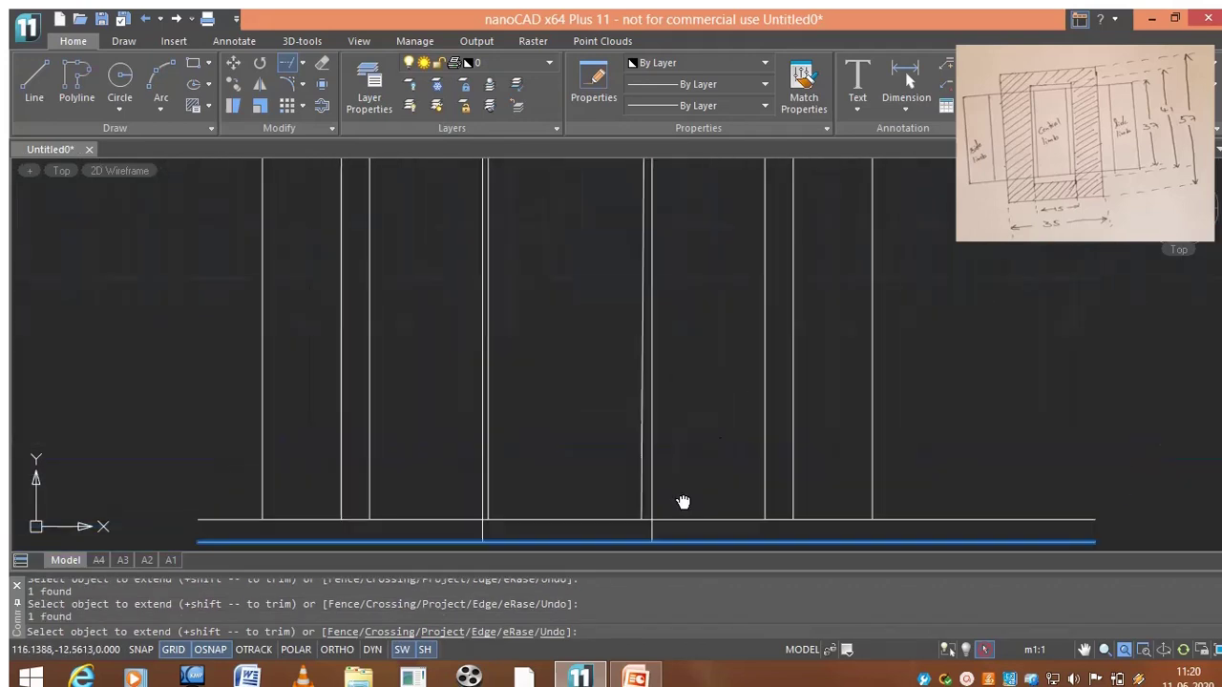
{"action": "scroll", "coordinate": [717, 376], "scroll_direction": "down", "scroll_amount": 2}
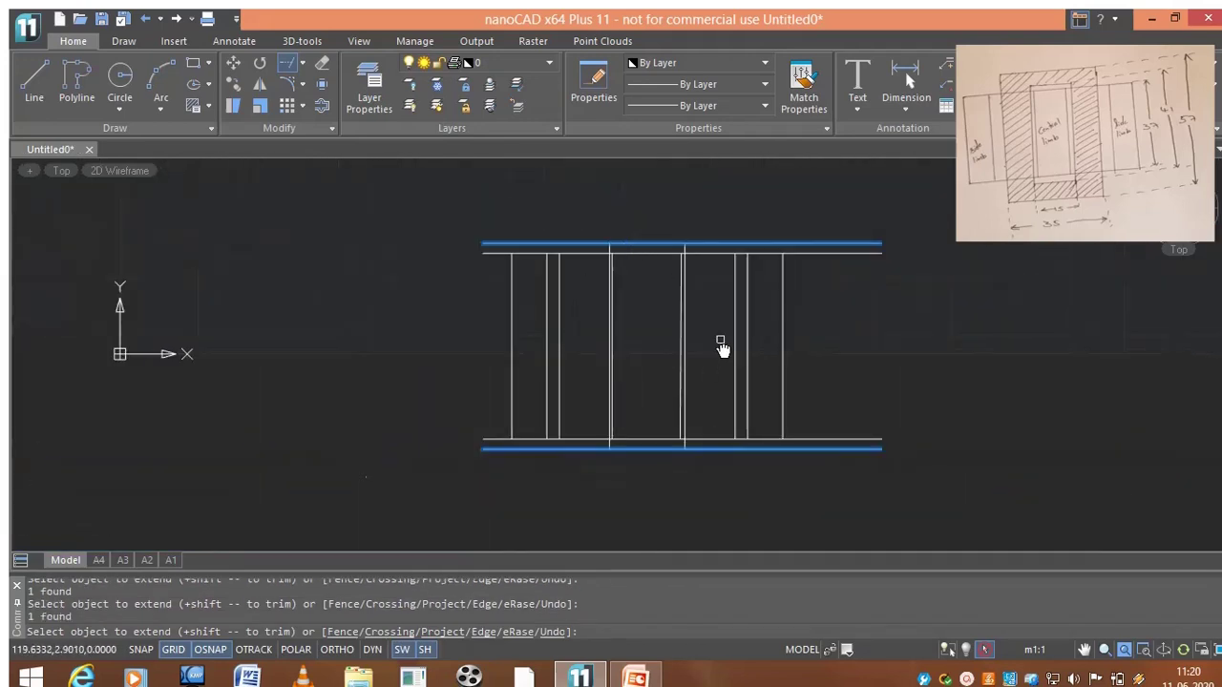
Step: Trim the outer lines beside the central limb and their overhangs past the frame's right side
{"action": "key", "text": "Escape"}
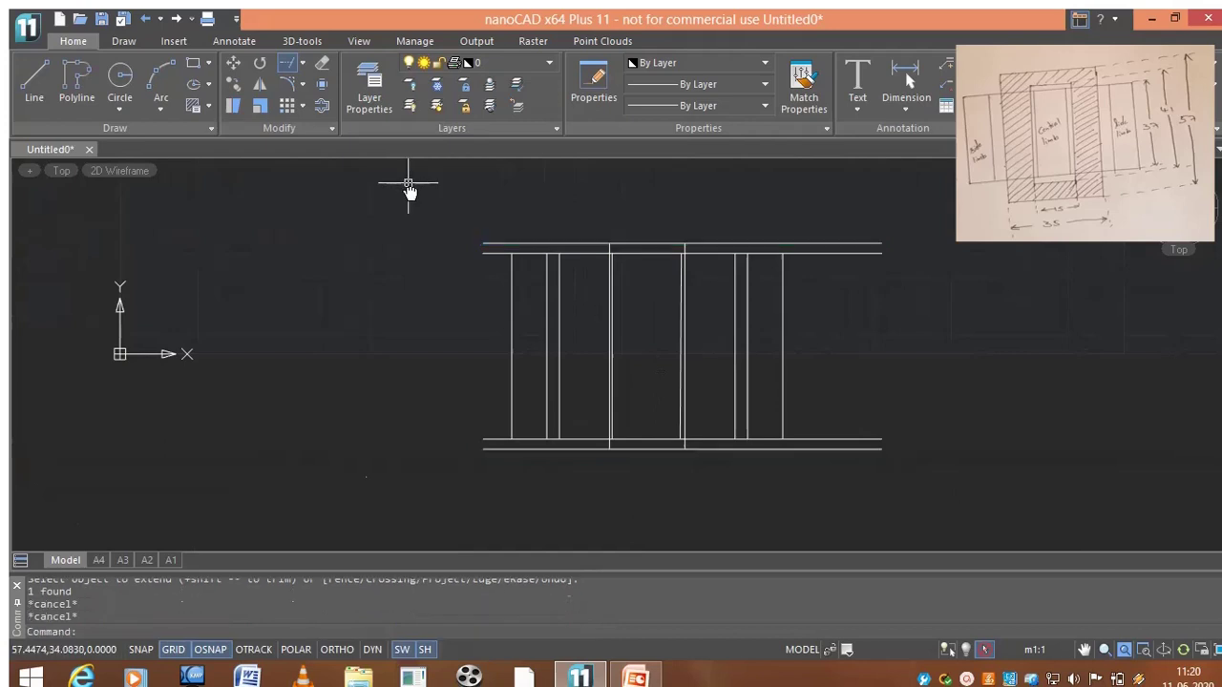
{"action": "key", "text": "ctrl+a"}
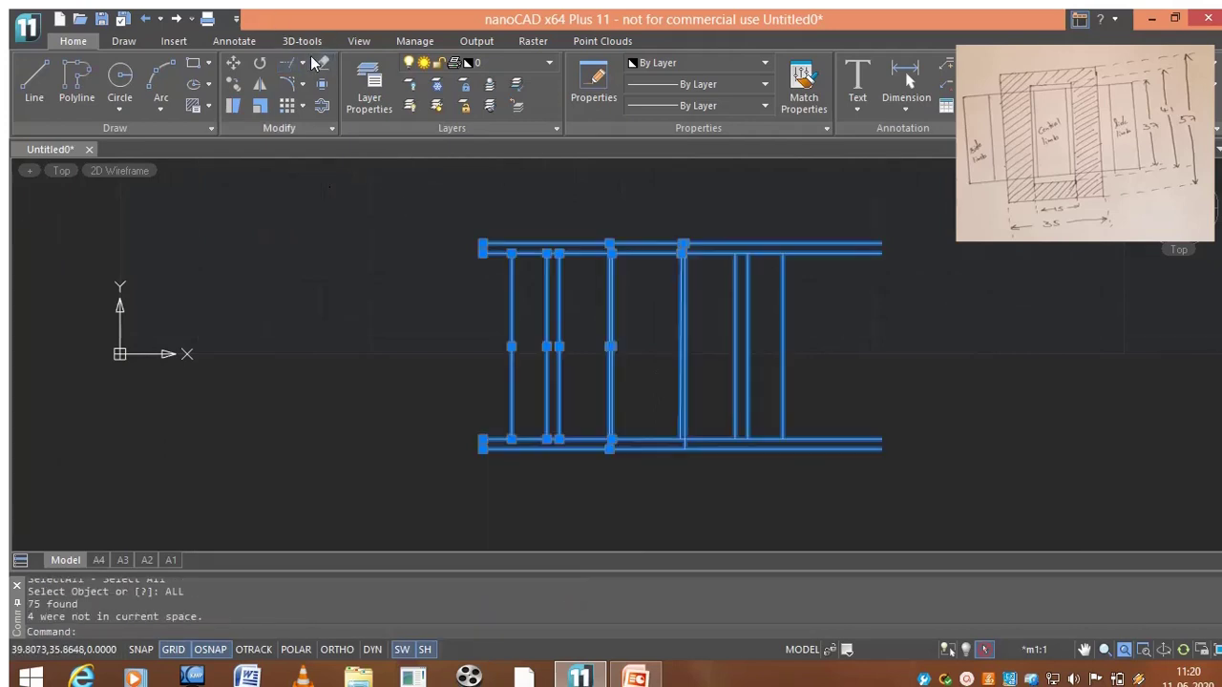
{"action": "left_click", "coordinate": [301, 63]}
{"action": "left_click", "coordinate": [320, 84]}
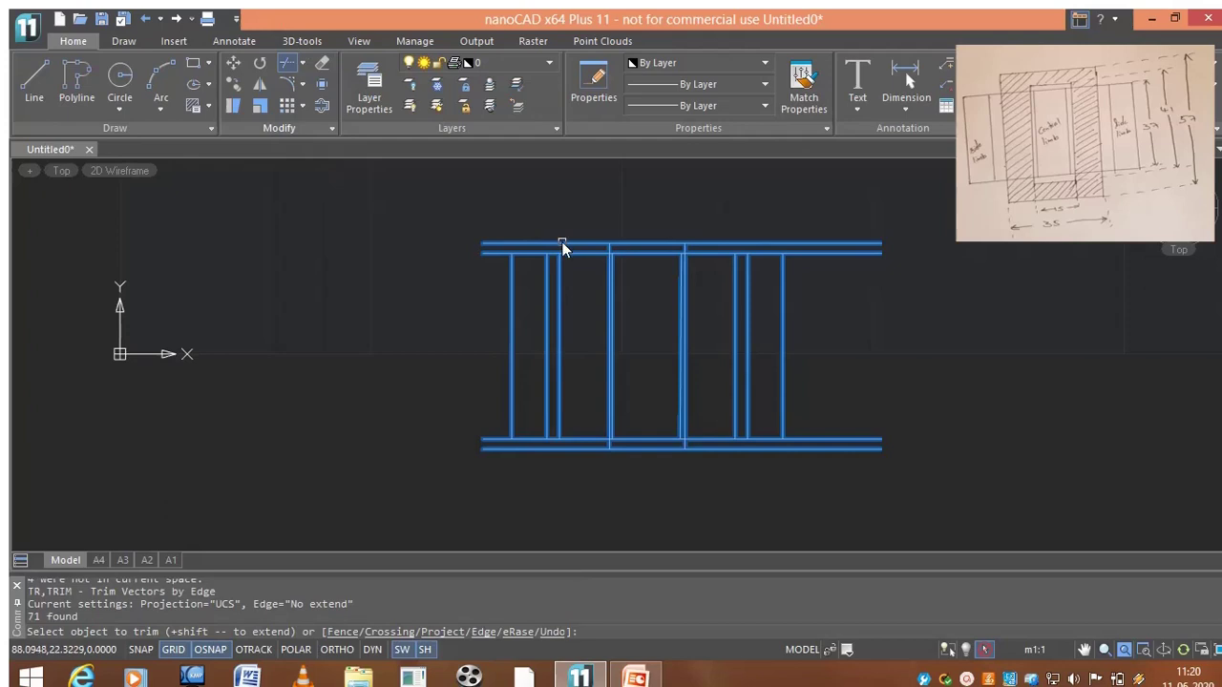
{"action": "left_click", "coordinate": [562, 244]}
{"action": "left_click", "coordinate": [761, 245]}
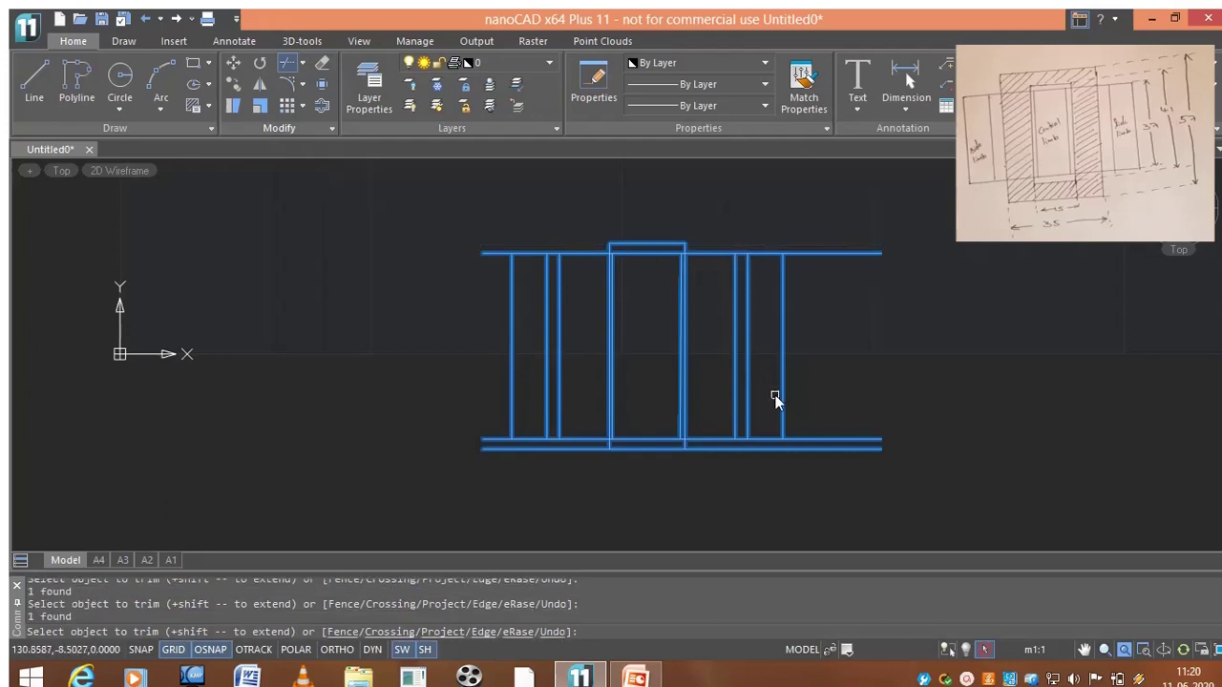
{"action": "left_click", "coordinate": [768, 449]}
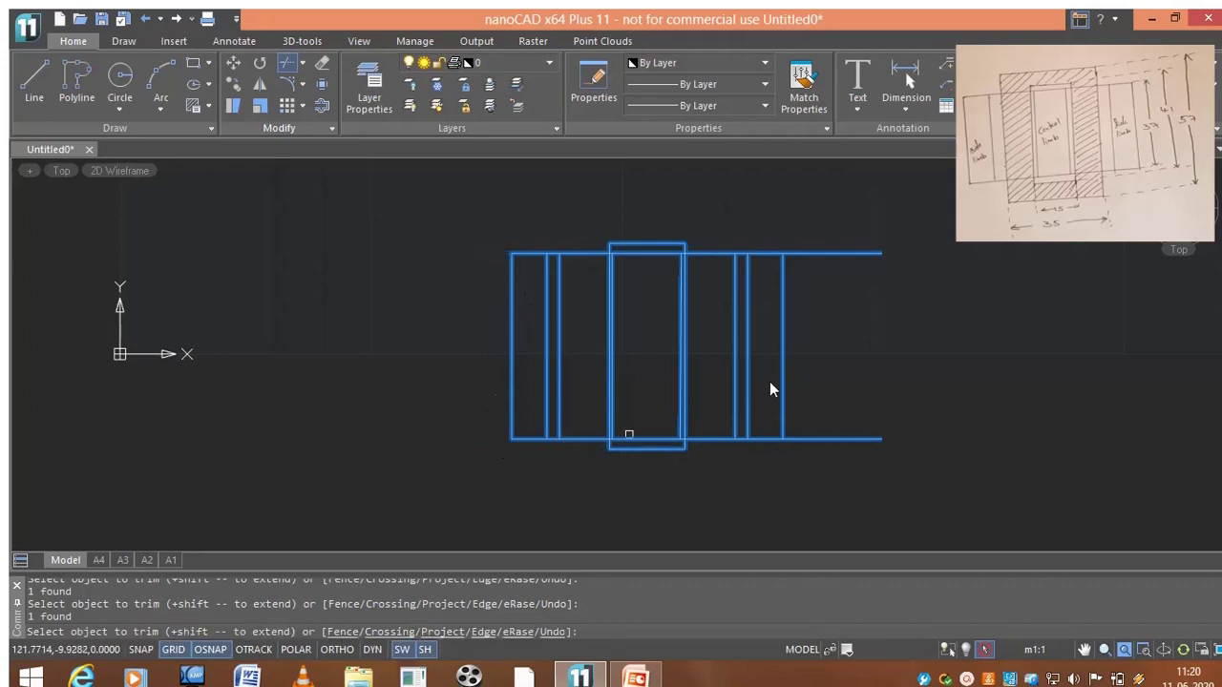
{"action": "left_click", "coordinate": [840, 256]}
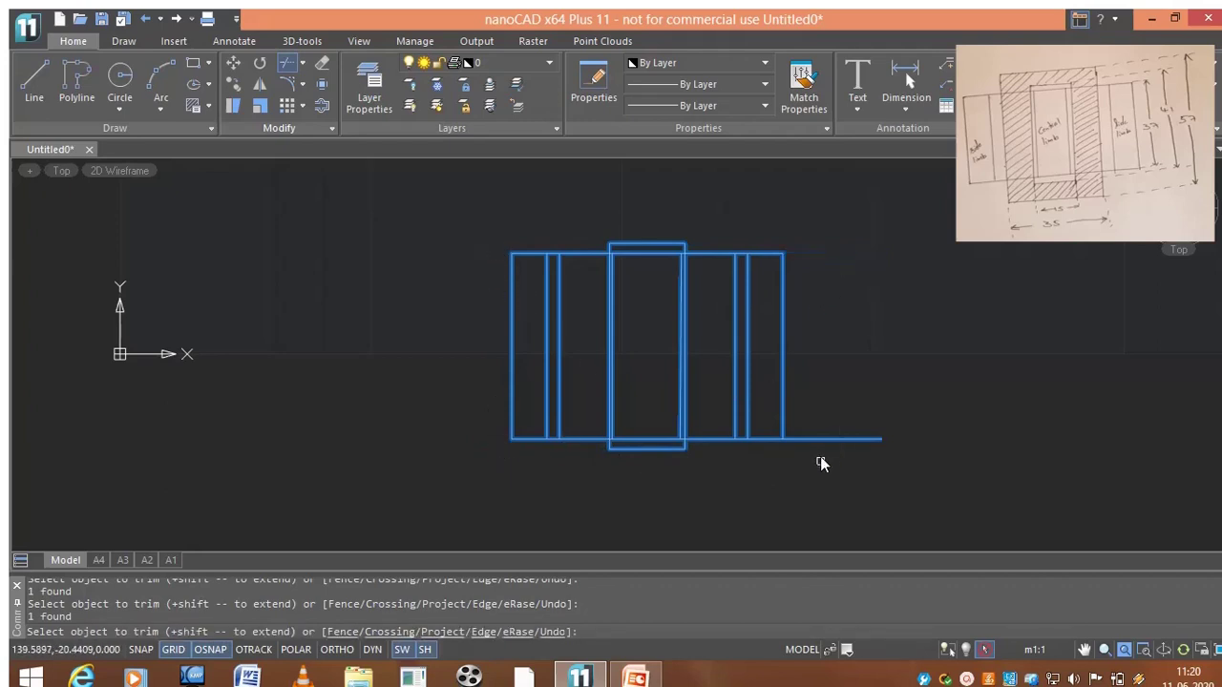
{"action": "left_click", "coordinate": [822, 440]}
{"action": "key", "text": "Escape"}
{"action": "middle_click_drag", "start_coordinate": [776, 364], "coordinate": [696, 373]}
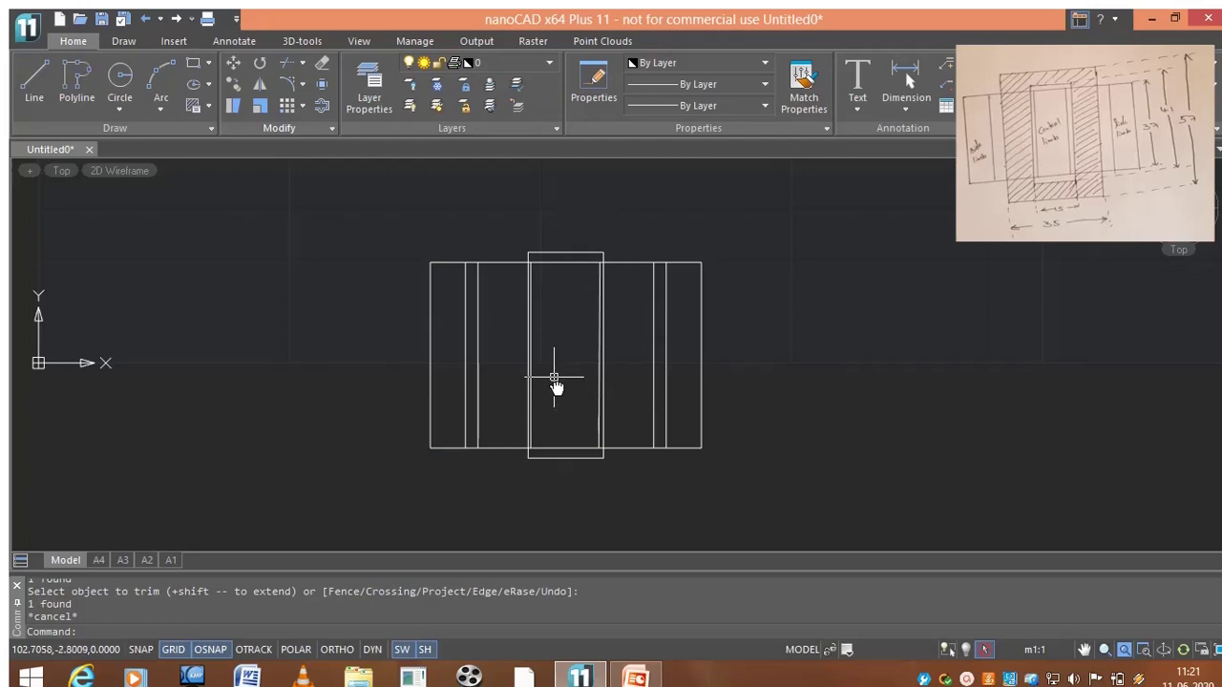
Step: Offset the central rectangle's top and bottom edges outward by 8 units
{"action": "left_click", "coordinate": [323, 107]}
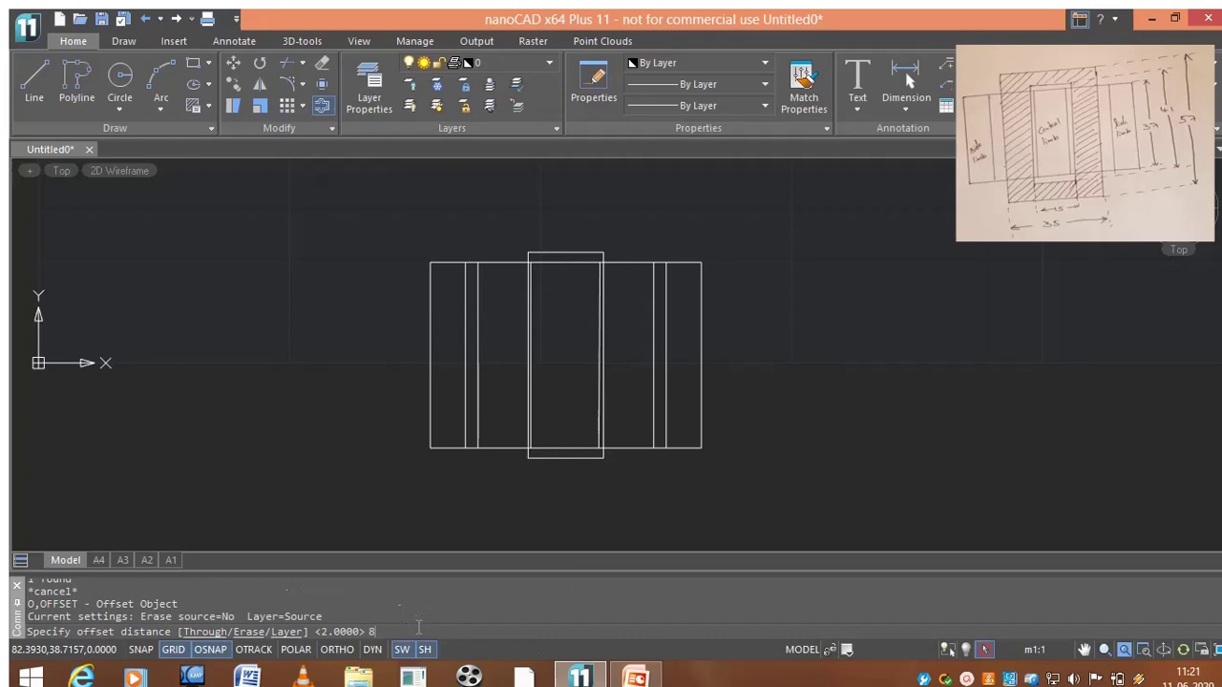
{"action": "type", "text": "8"}
{"action": "key", "text": "Return"}
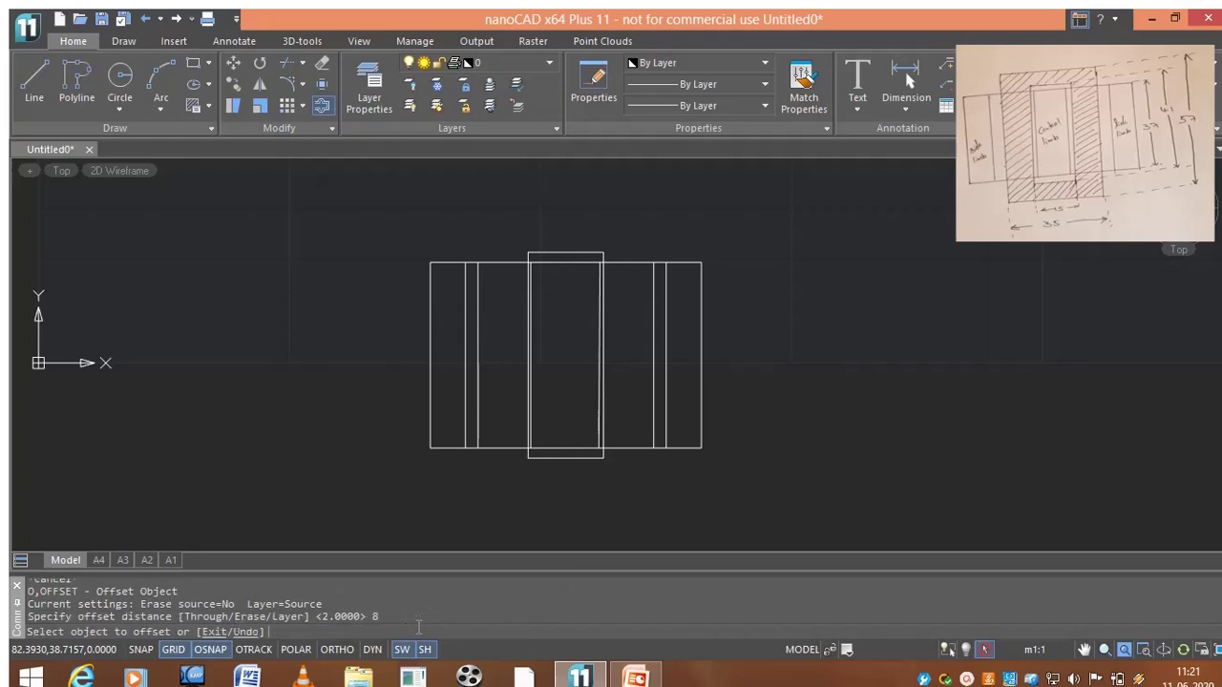
{"action": "left_click", "coordinate": [564, 253]}
{"action": "left_click", "coordinate": [564, 212]}
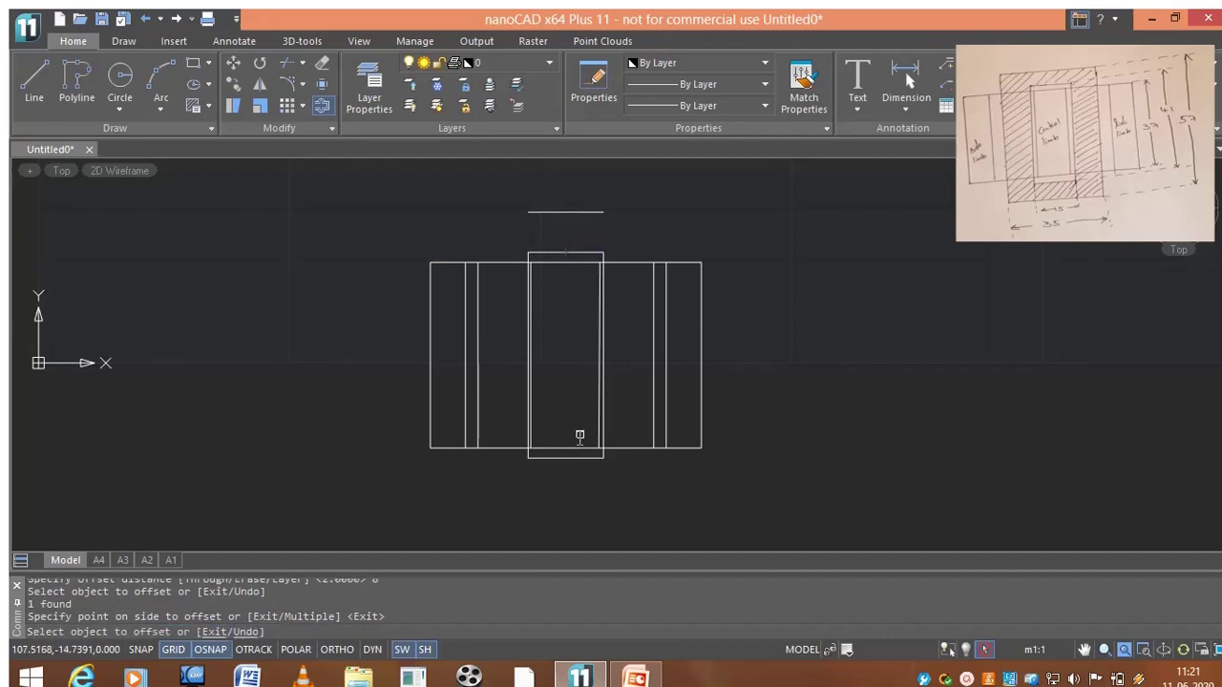
{"action": "left_click", "coordinate": [573, 457]}
{"action": "left_click", "coordinate": [574, 492]}
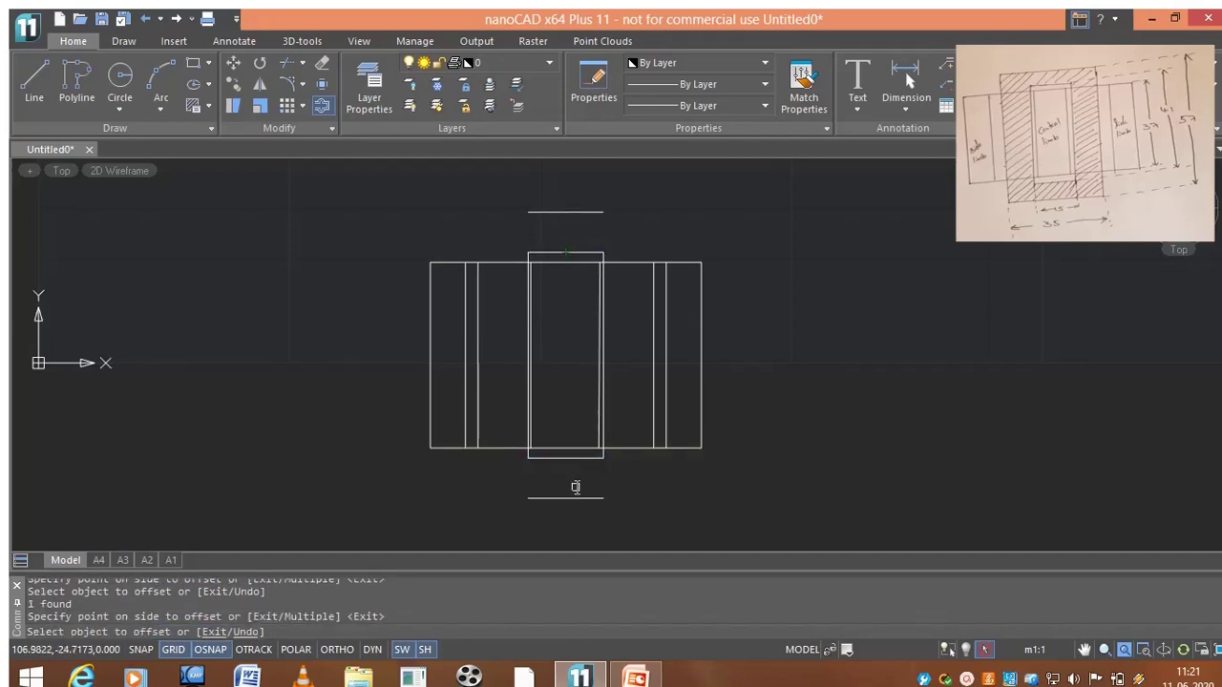
{"action": "key", "text": "Escape"}
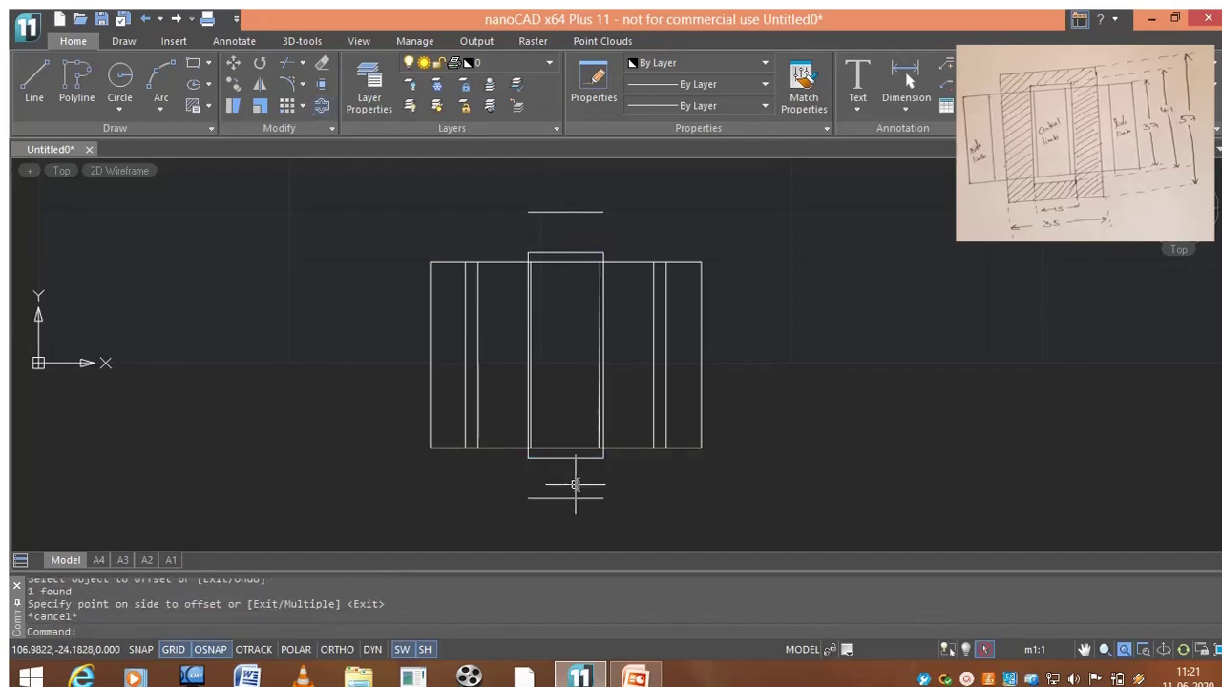
Step: Stretch the new top and bottom lines outward so they extend wider than the frame
{"action": "left_click", "coordinate": [561, 212]}
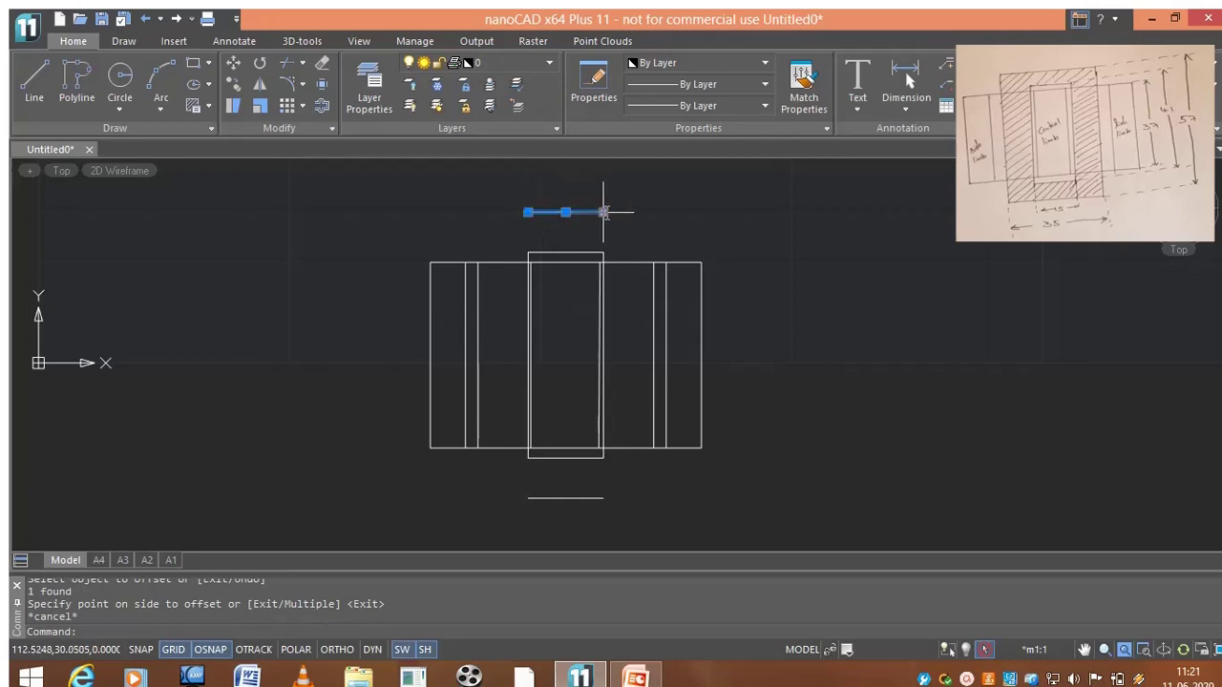
{"action": "left_click", "coordinate": [603, 212]}
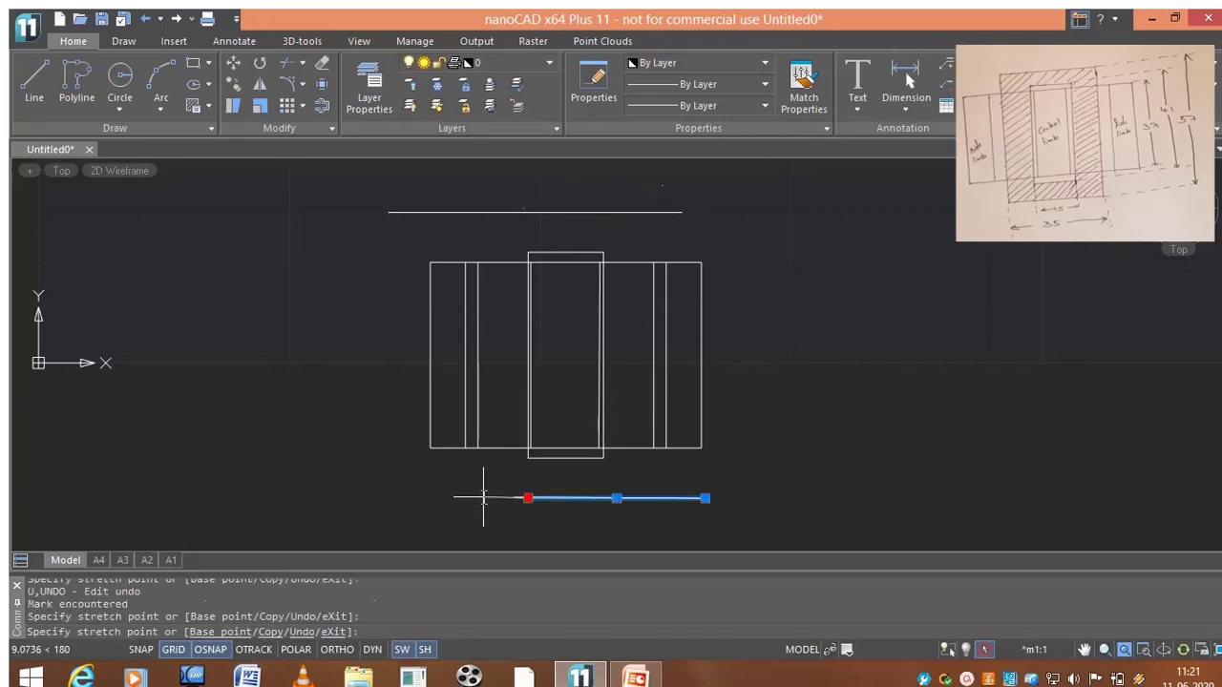
{"action": "left_click", "coordinate": [453, 499]}
{"action": "key", "text": "Escape"}
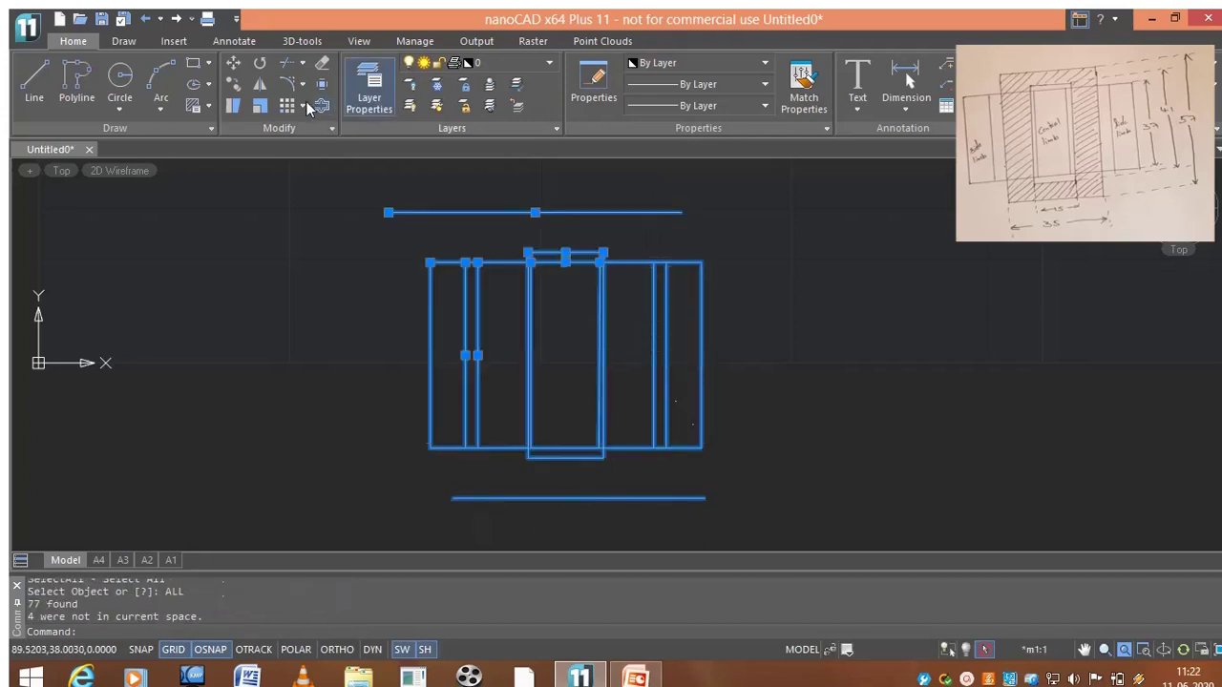
Step: Extend the inner vertical lines up to the top line and down to the bottom line
{"action": "left_click", "coordinate": [303, 65]}
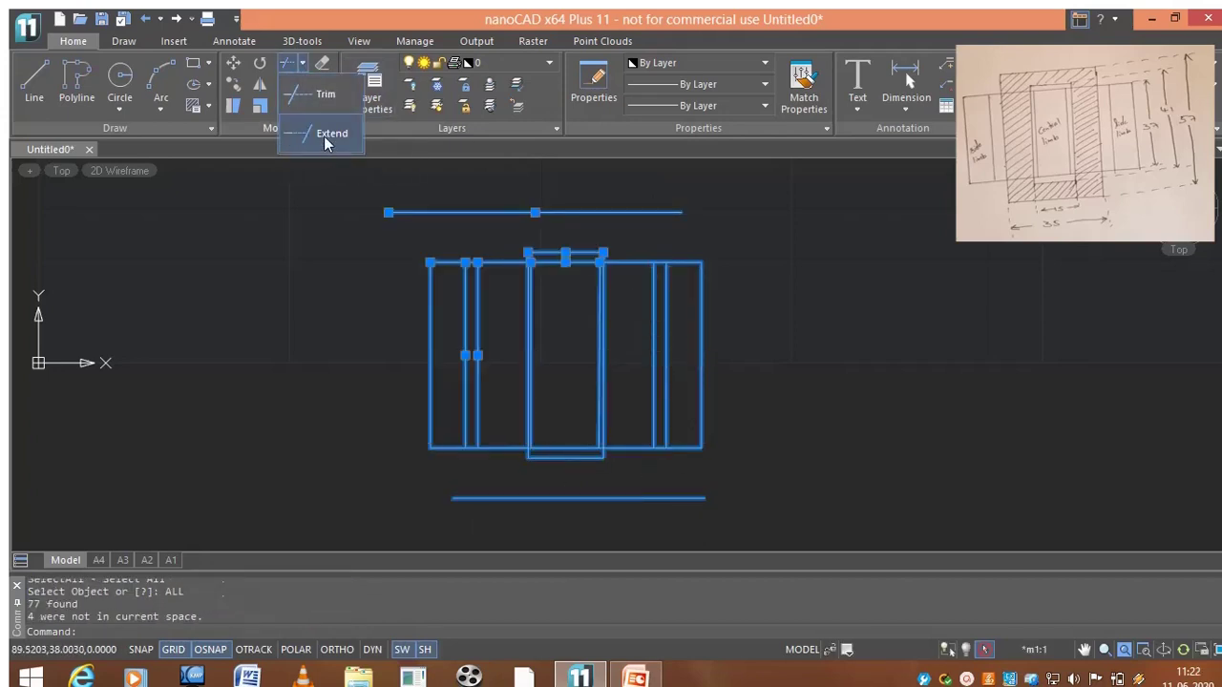
{"action": "left_click", "coordinate": [330, 134]}
{"action": "scroll", "coordinate": [486, 267], "scroll_direction": "up", "scroll_amount": 3}
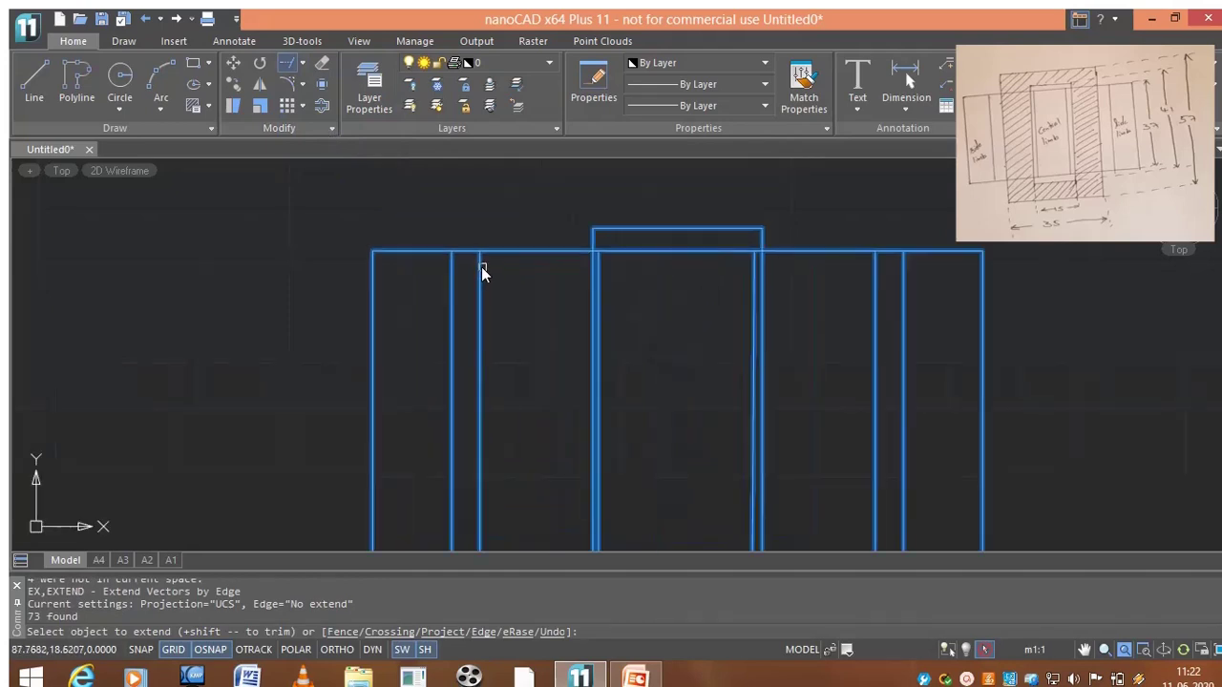
{"action": "left_click", "coordinate": [481, 266]}
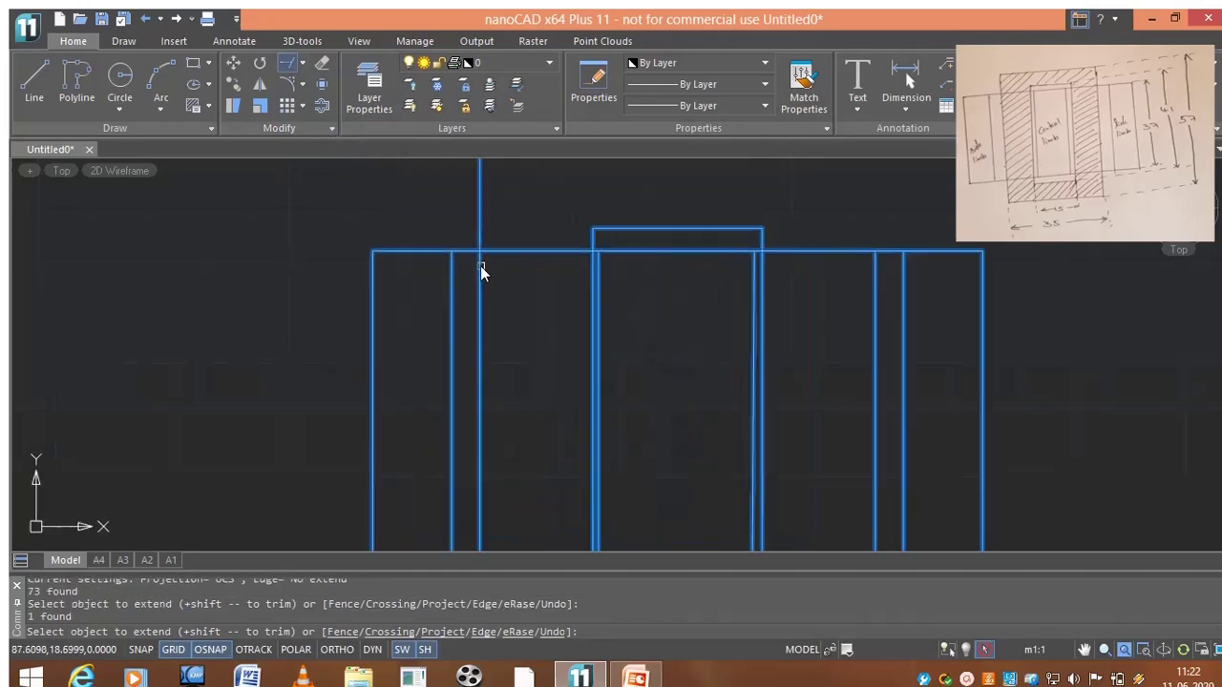
{"action": "left_click", "coordinate": [873, 269]}
{"action": "scroll", "coordinate": [844, 304], "scroll_direction": "down", "scroll_amount": 2}
{"action": "middle_click_drag", "start_coordinate": [679, 536], "coordinate": [652, 464]}
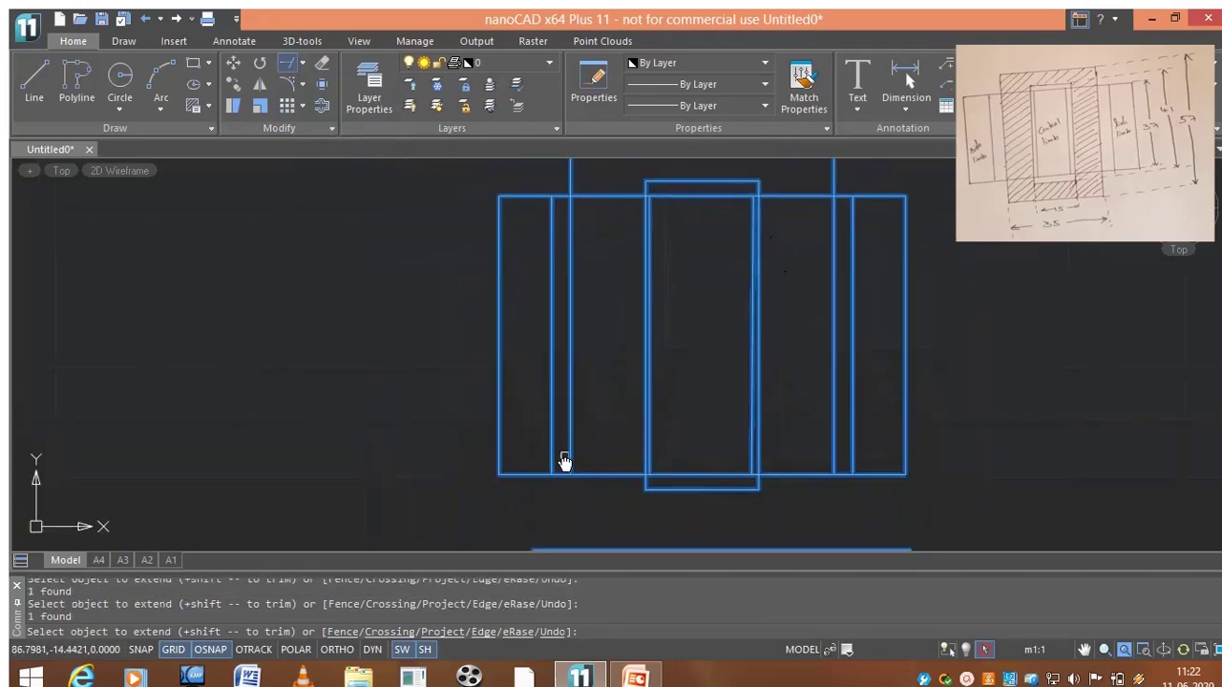
{"action": "left_click", "coordinate": [570, 447]}
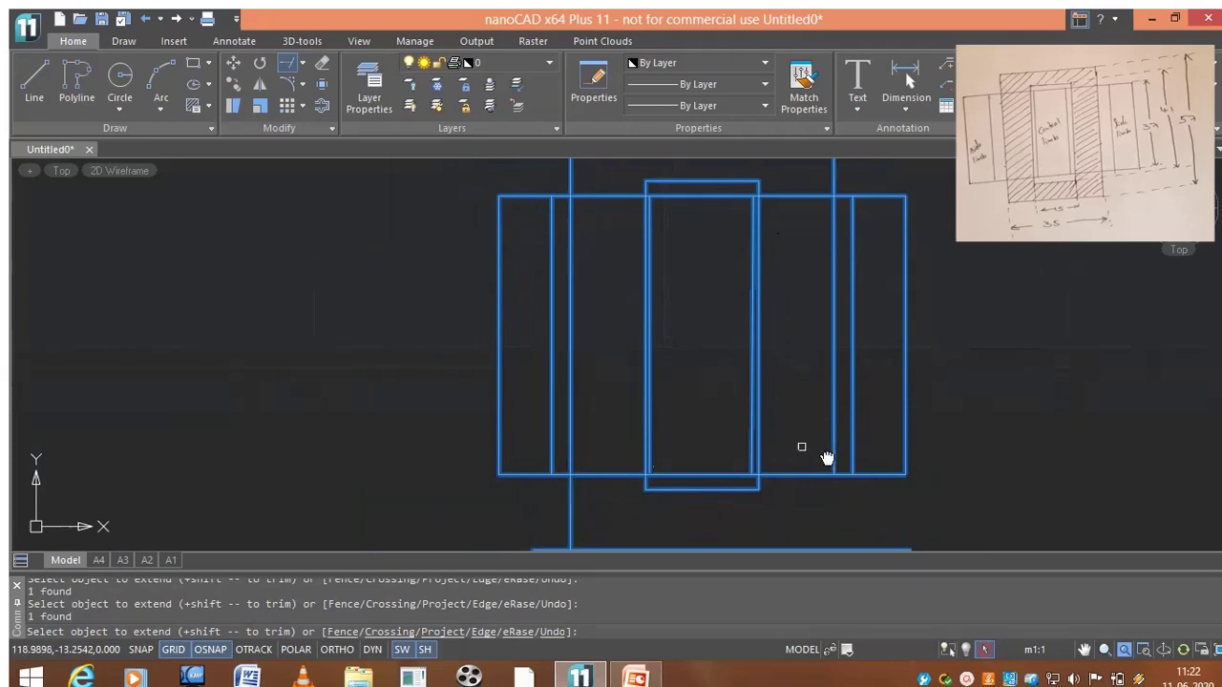
{"action": "scroll", "coordinate": [947, 471], "scroll_direction": "down", "scroll_amount": 2}
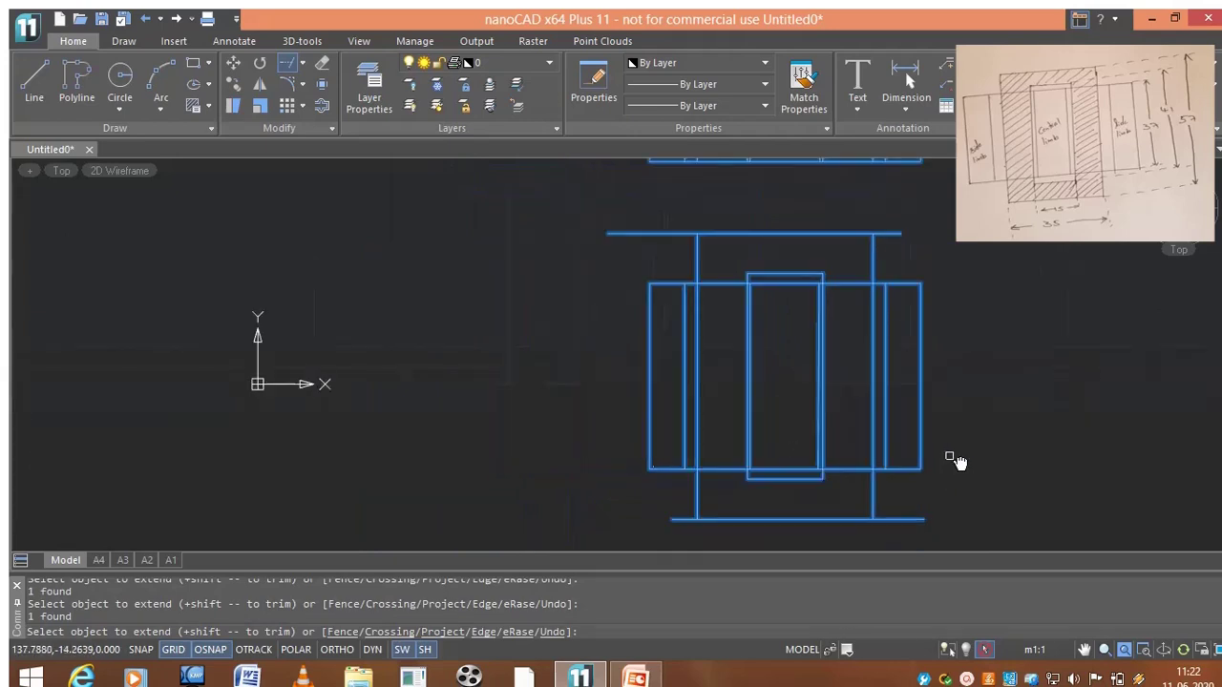
{"action": "key", "text": "Escape"}
Step: Trim the top line's overhanging right end so the outer lines close around the window
{"action": "left_click", "coordinate": [287, 62]}
{"action": "key", "text": "Return"}
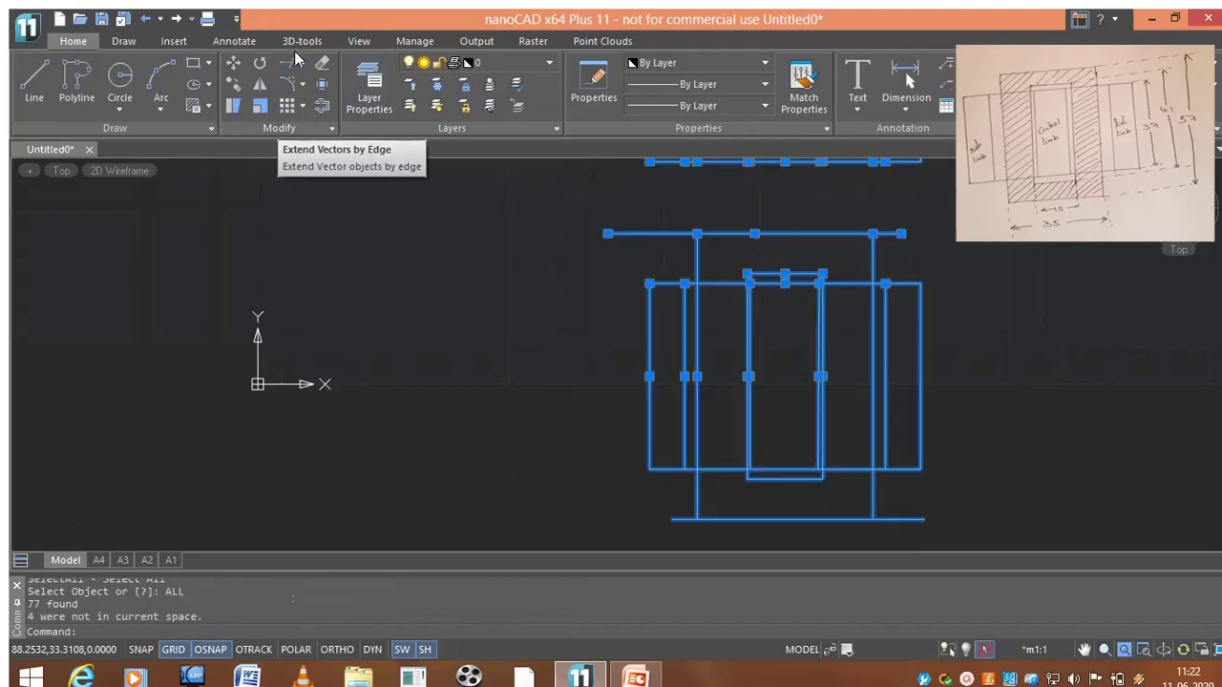
{"action": "middle_click_drag", "start_coordinate": [654, 241], "coordinate": [609, 217]}
{"action": "left_click", "coordinate": [855, 211]}
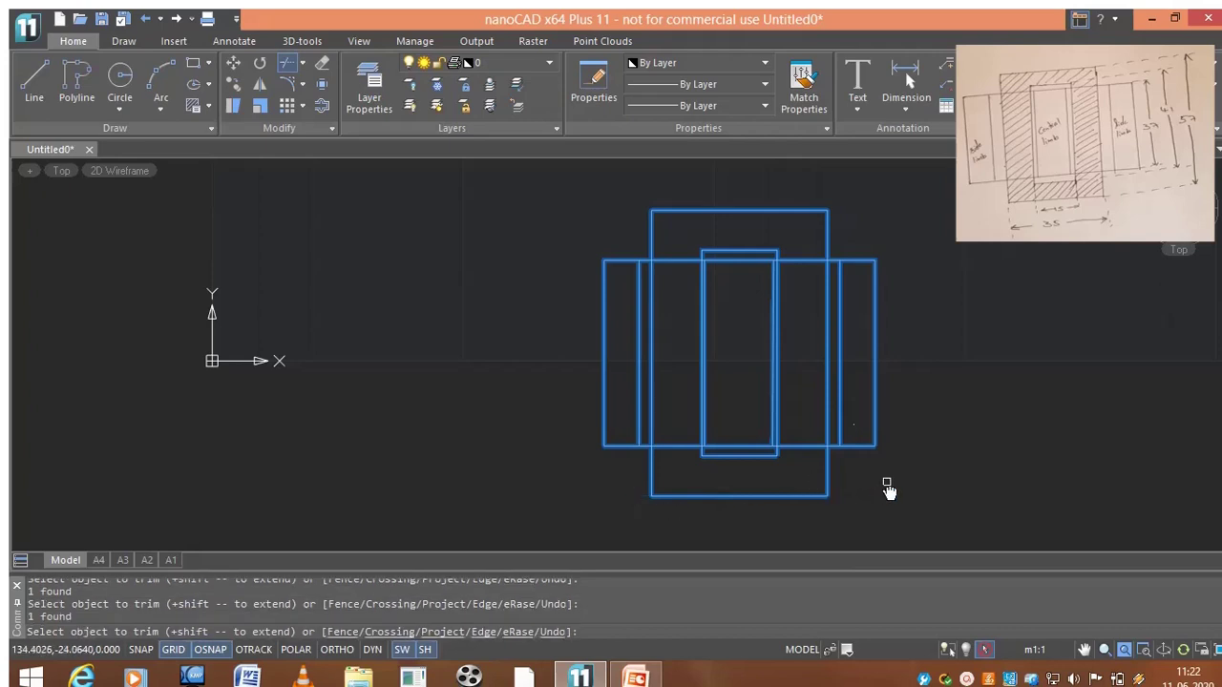
{"action": "key", "text": "Escape"}
{"action": "scroll", "coordinate": [881, 479], "scroll_direction": "down", "scroll_amount": 2}
{"action": "middle_click_drag", "start_coordinate": [881, 479], "coordinate": [725, 487]}
{"action": "scroll", "coordinate": [692, 401], "scroll_direction": "up", "scroll_amount": 2}
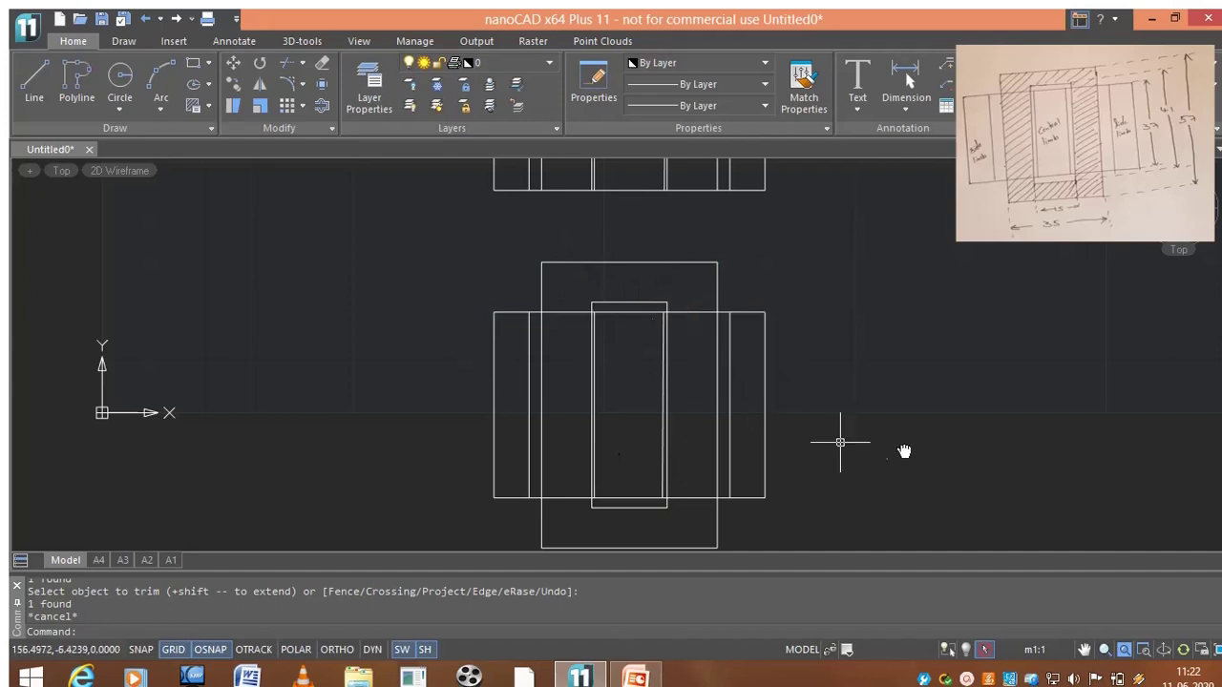
{"action": "middle_click_drag", "start_coordinate": [899, 434], "coordinate": [879, 414]}
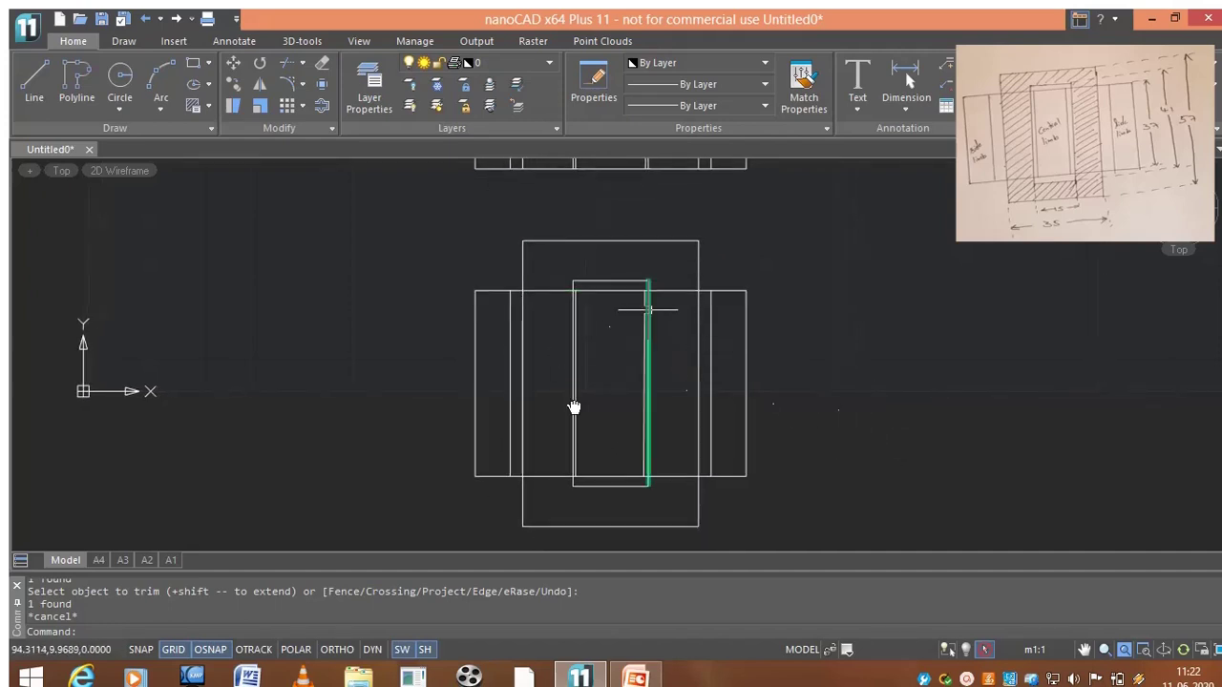
Step: Crosshatch the top, left, right and bottom regions around the central window with ANSI37
{"action": "left_click", "coordinate": [230, 108]}
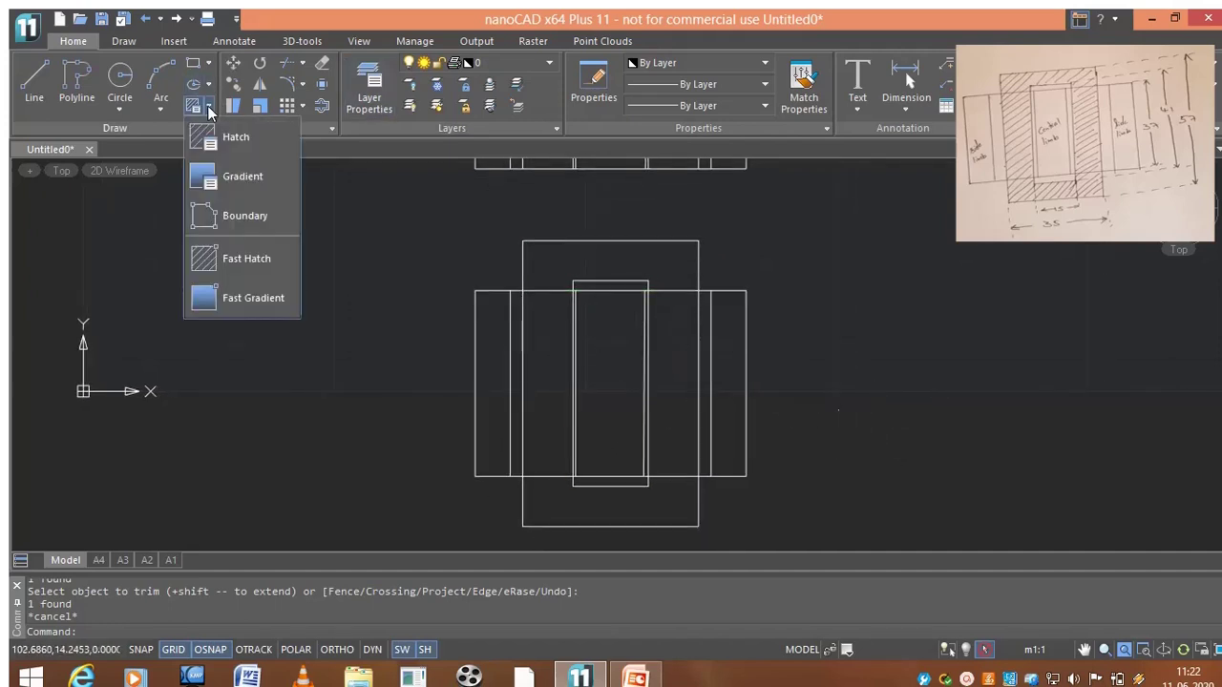
{"action": "left_click", "coordinate": [222, 134]}
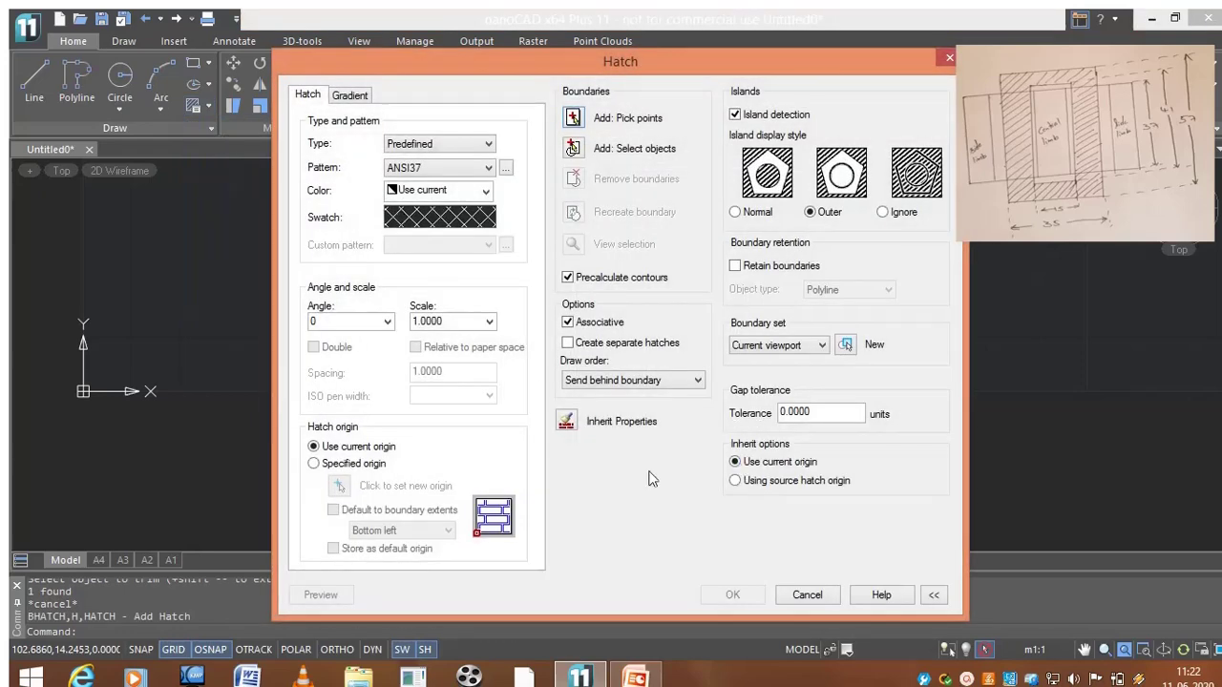
{"action": "left_click", "coordinate": [573, 117]}
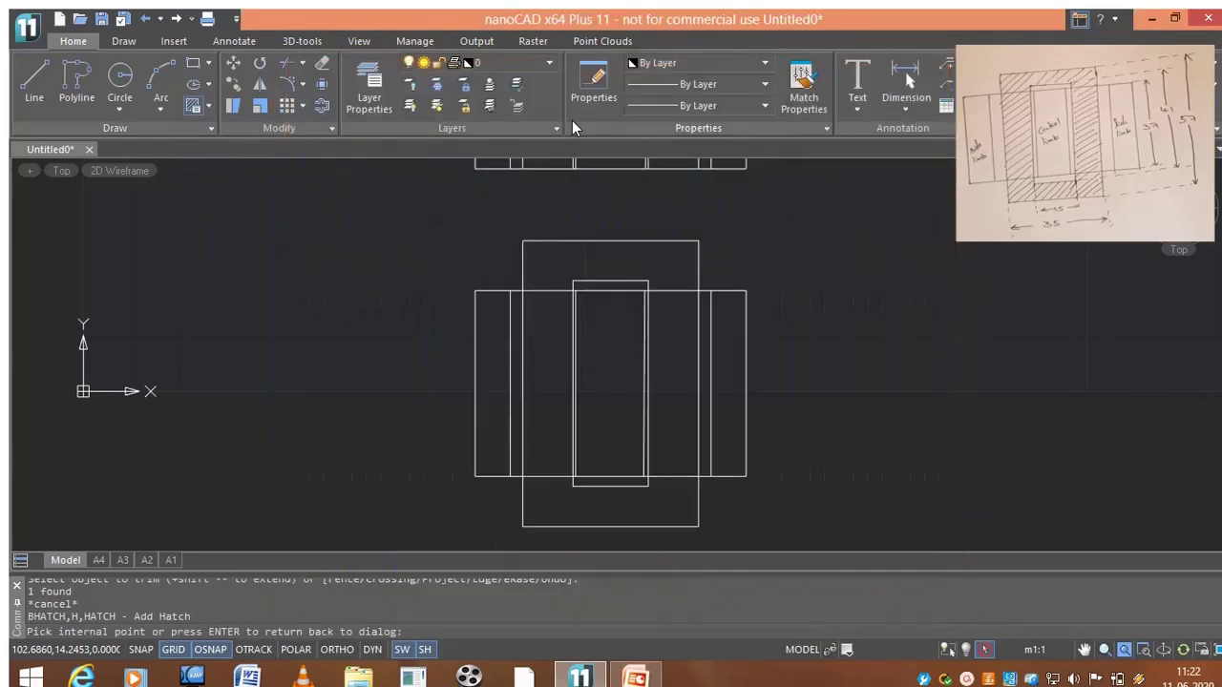
{"action": "left_click", "coordinate": [563, 272]}
{"action": "left_click", "coordinate": [544, 329]}
{"action": "left_click", "coordinate": [687, 345]}
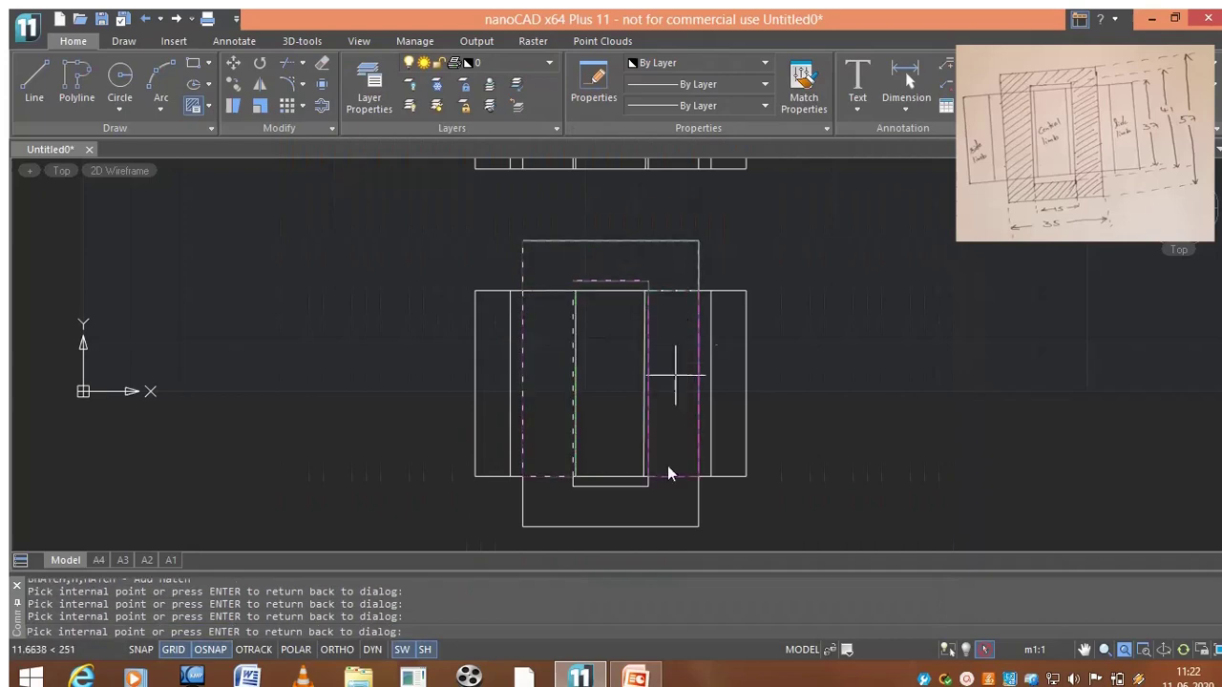
{"action": "left_click", "coordinate": [664, 496]}
{"action": "key", "text": "Return"}
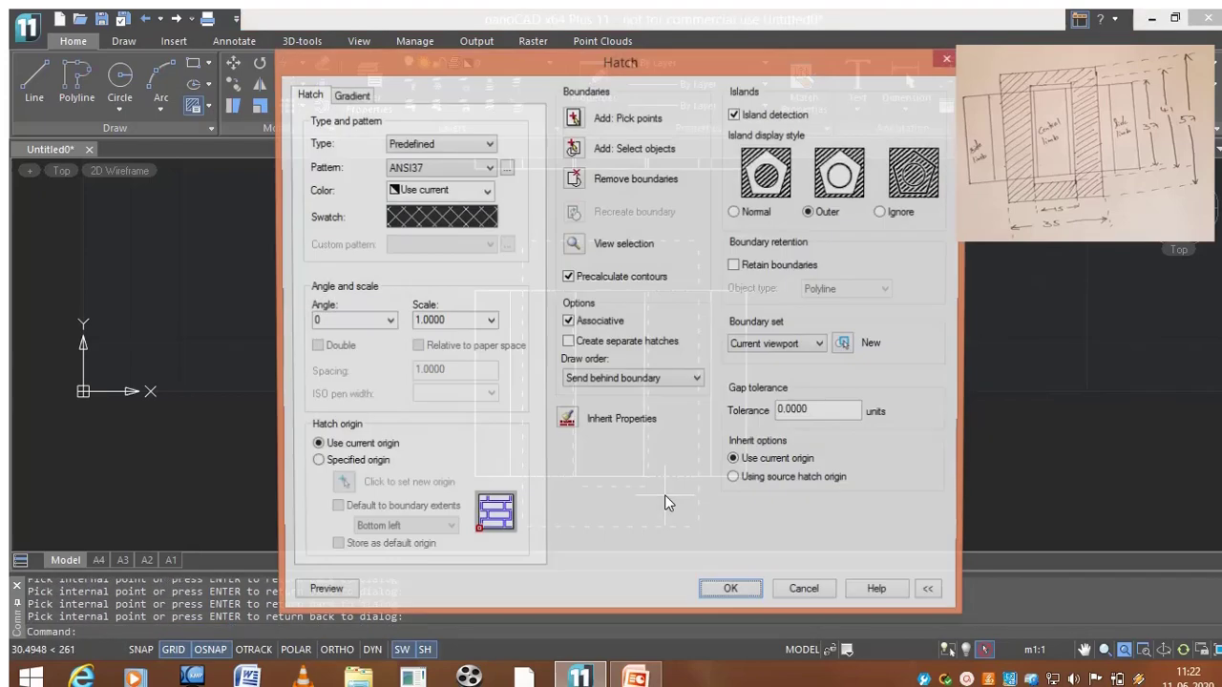
{"action": "left_click", "coordinate": [660, 512]}
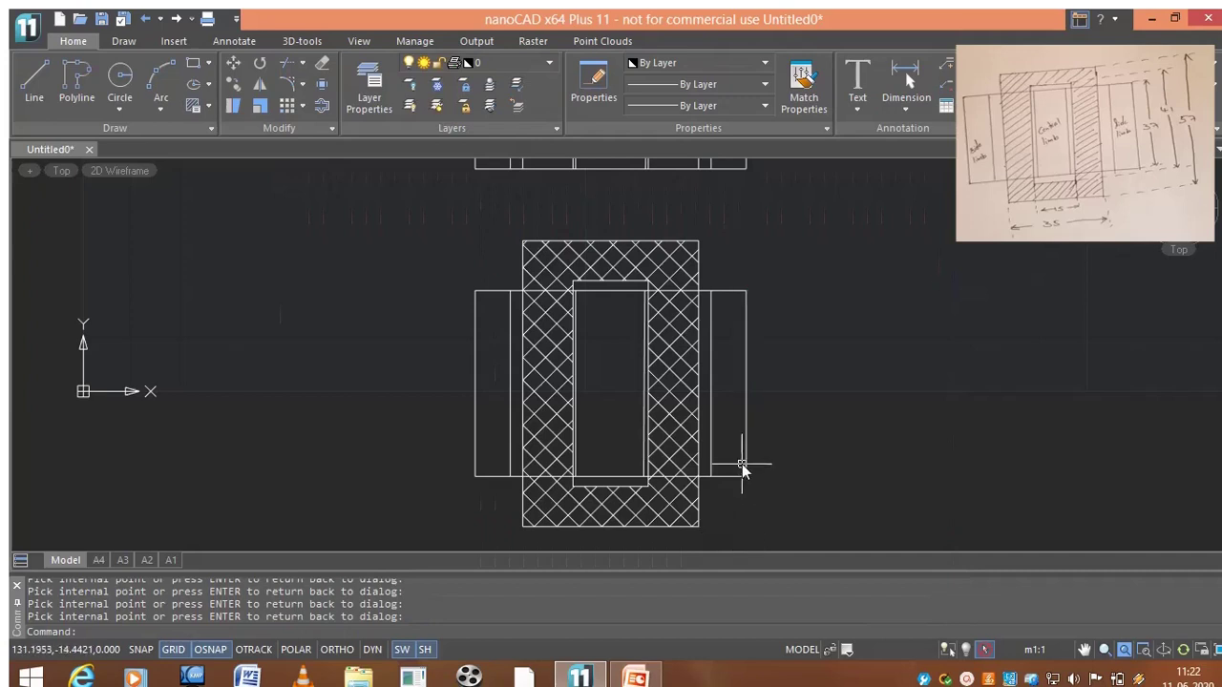
{"action": "key", "text": "Escape"}
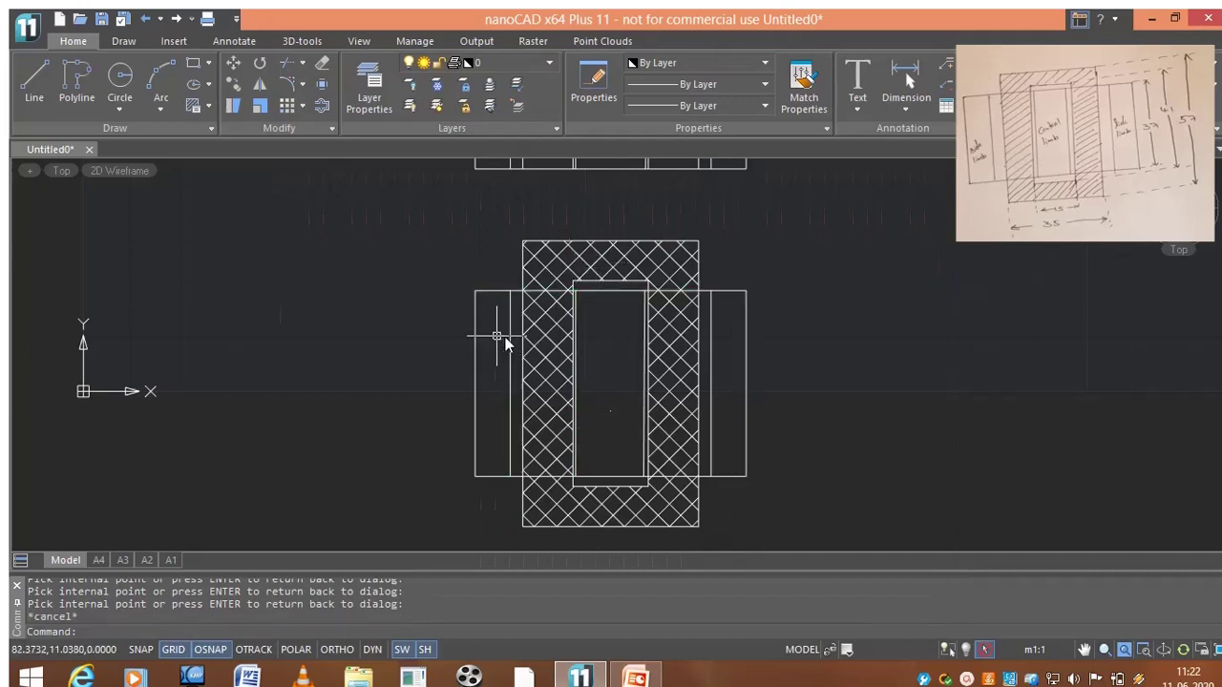
Step: Hatch the lower view's left and right side strips with the ANSI33 pattern
{"action": "left_click", "coordinate": [209, 108]}
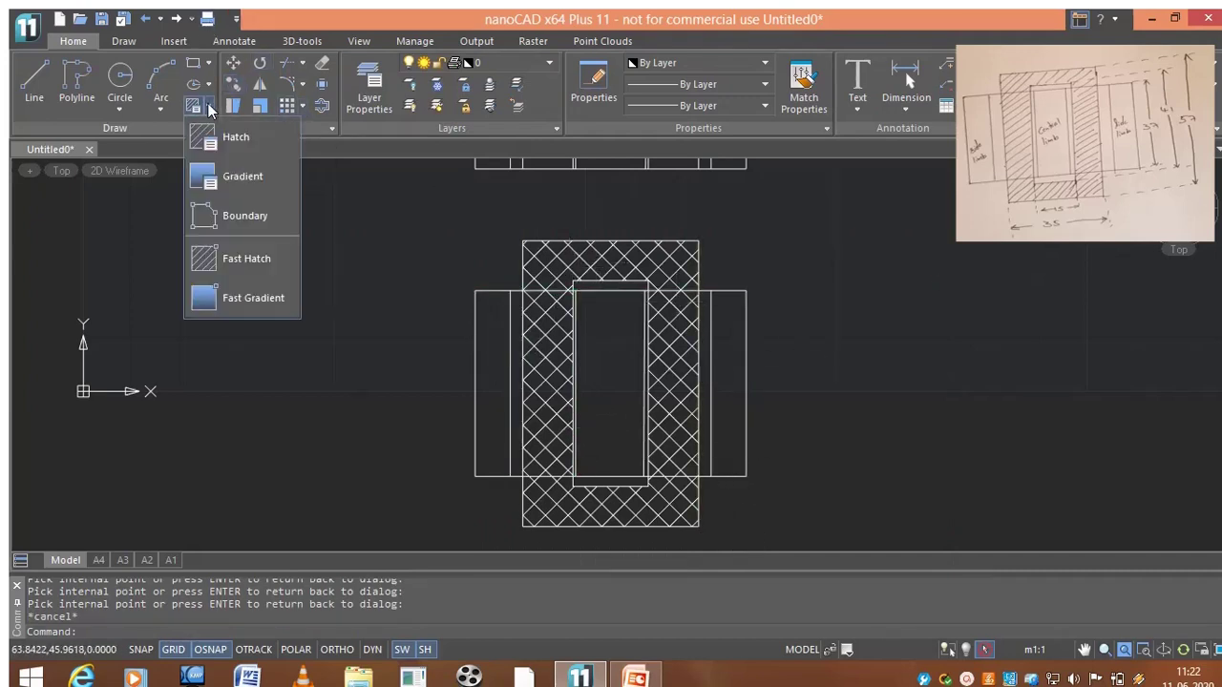
{"action": "left_click", "coordinate": [217, 140]}
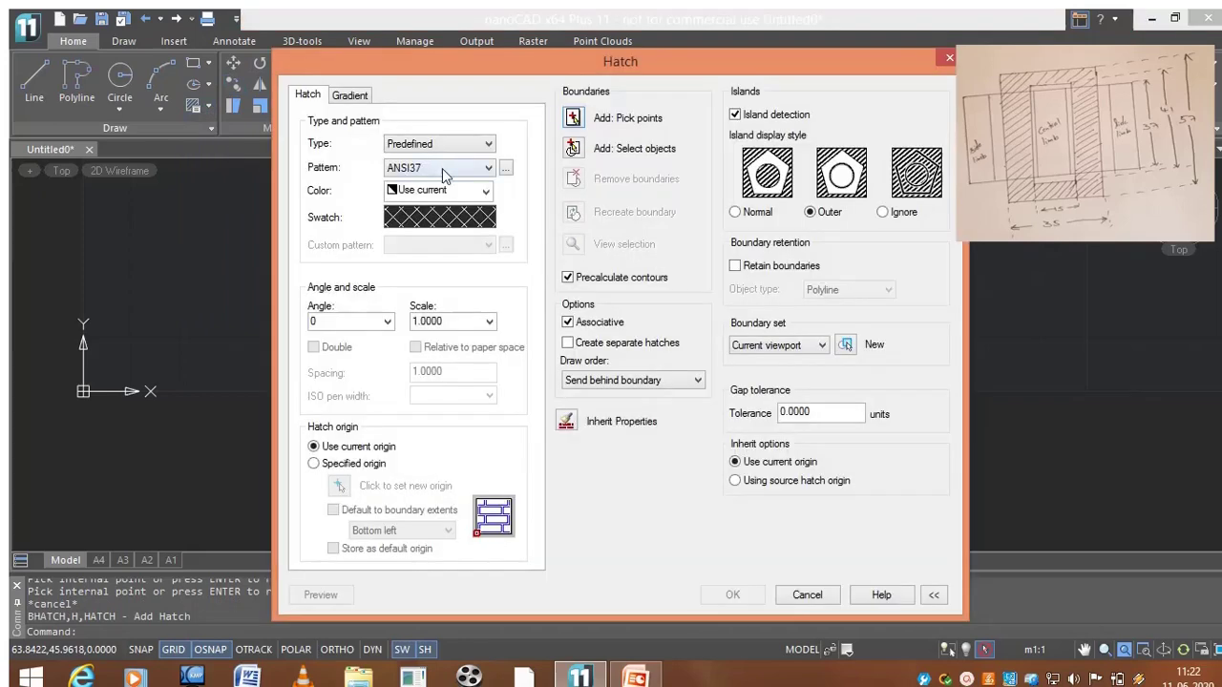
{"action": "left_click", "coordinate": [441, 168]}
{"action": "scroll", "coordinate": [429, 218], "scroll_direction": "up", "scroll_amount": 2}
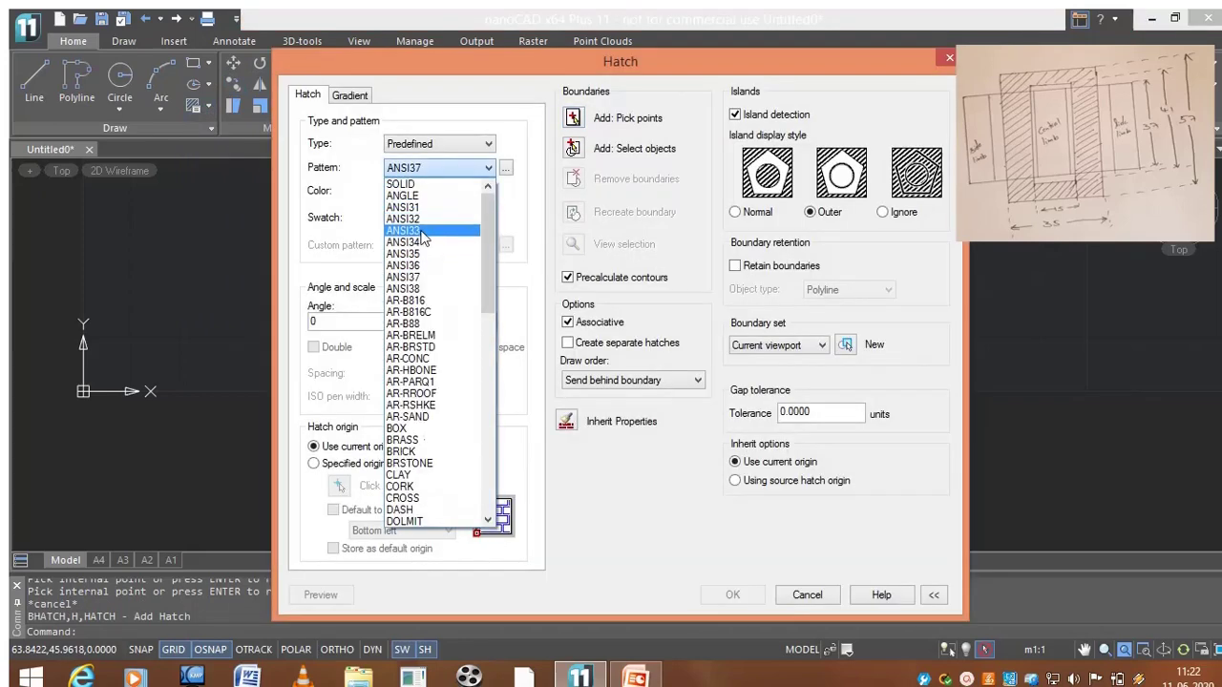
{"action": "left_click", "coordinate": [426, 234]}
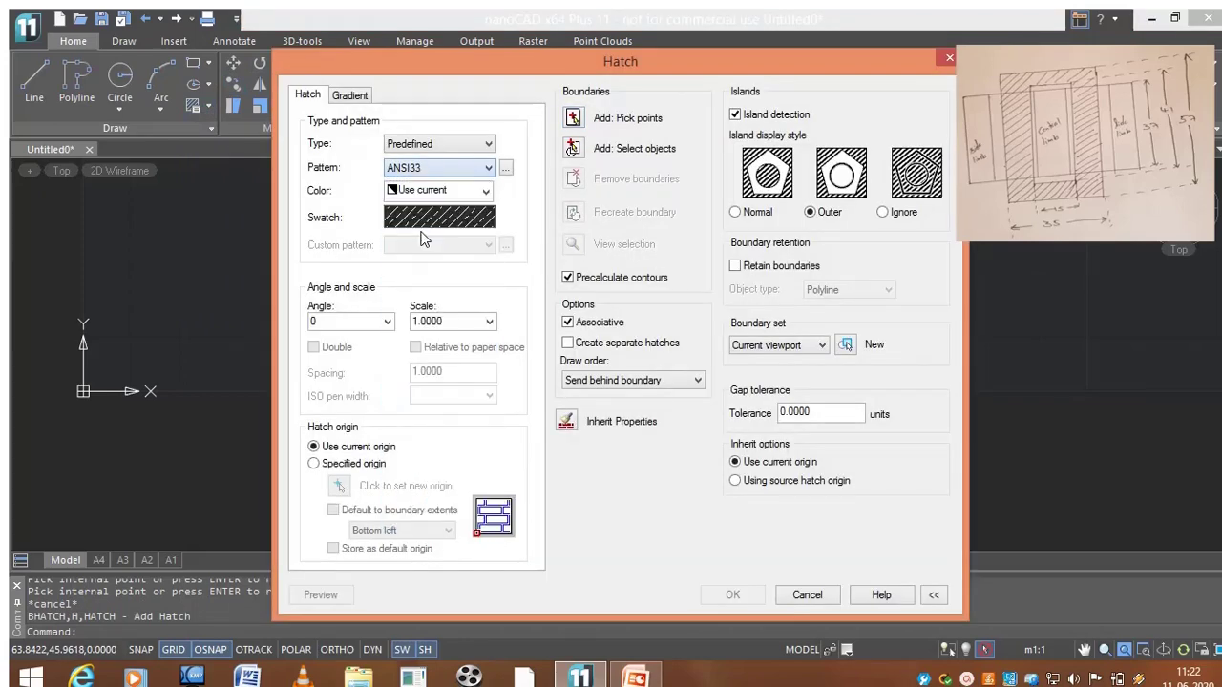
{"action": "left_click", "coordinate": [573, 118]}
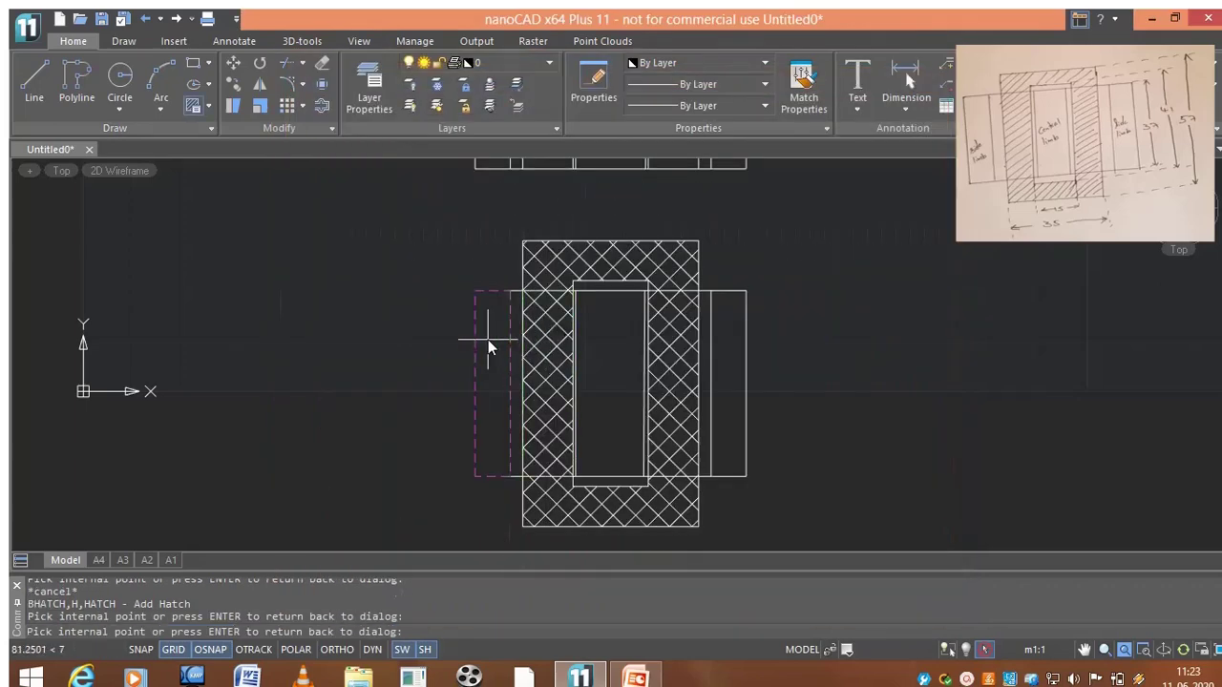
{"action": "left_click", "coordinate": [488, 339]}
{"action": "left_click", "coordinate": [725, 354]}
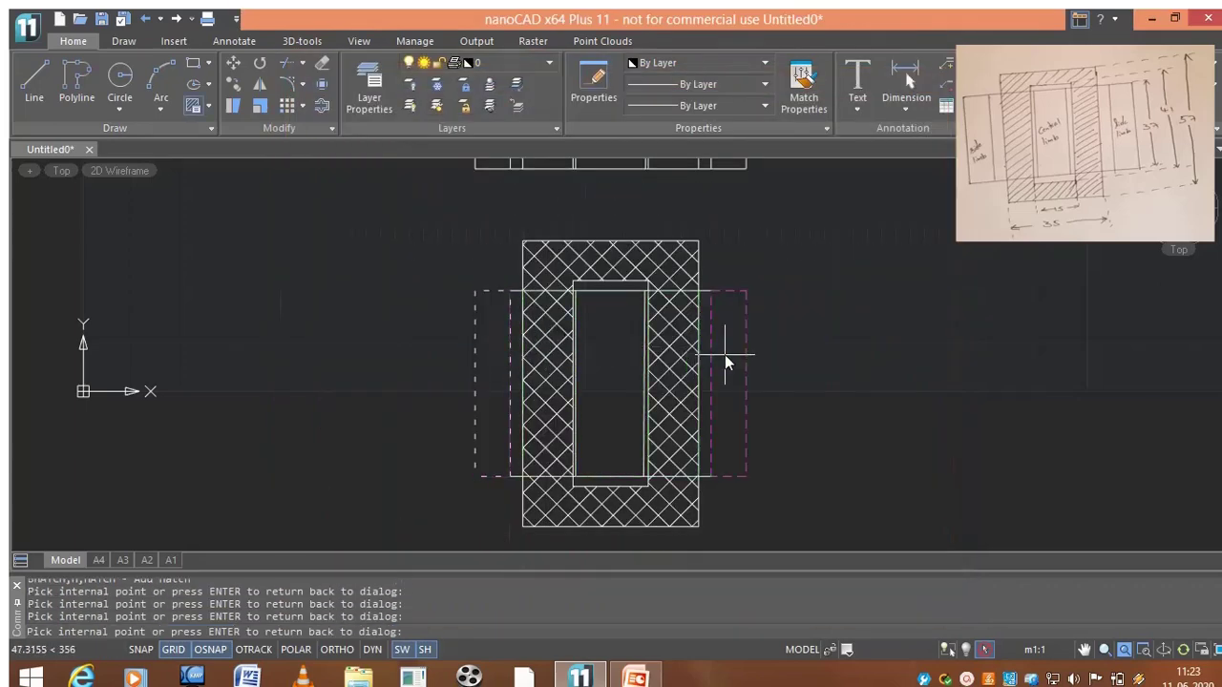
{"action": "key", "text": "Return"}
{"action": "left_click", "coordinate": [730, 601]}
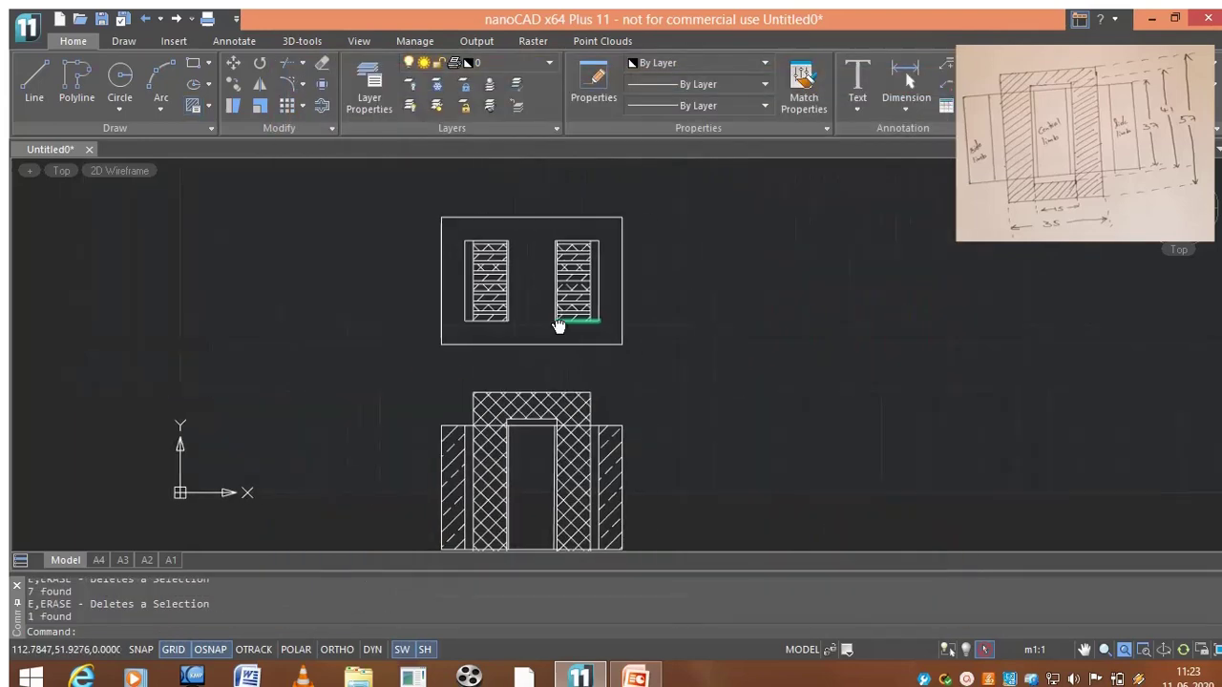
{"action": "middle_click_drag", "start_coordinate": [559, 321], "coordinate": [566, 276]}
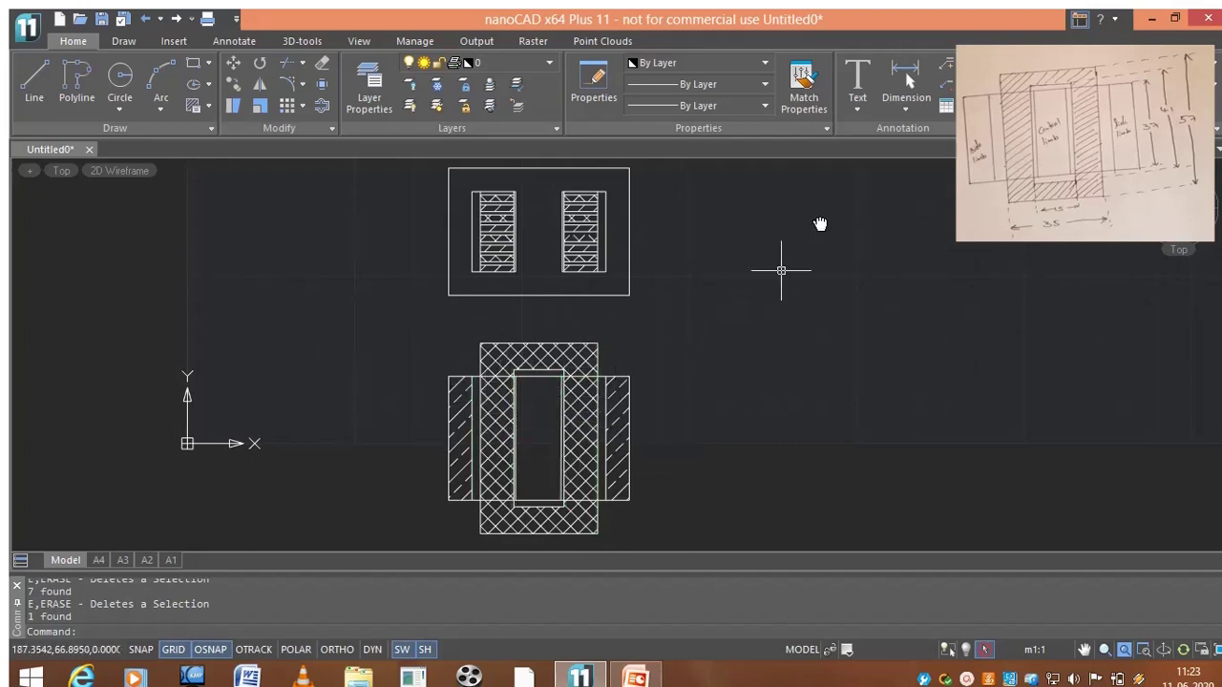
Step: Dimension the top view with a 54 width below it and a 38 height to its right
{"action": "left_click", "coordinate": [905, 109]}
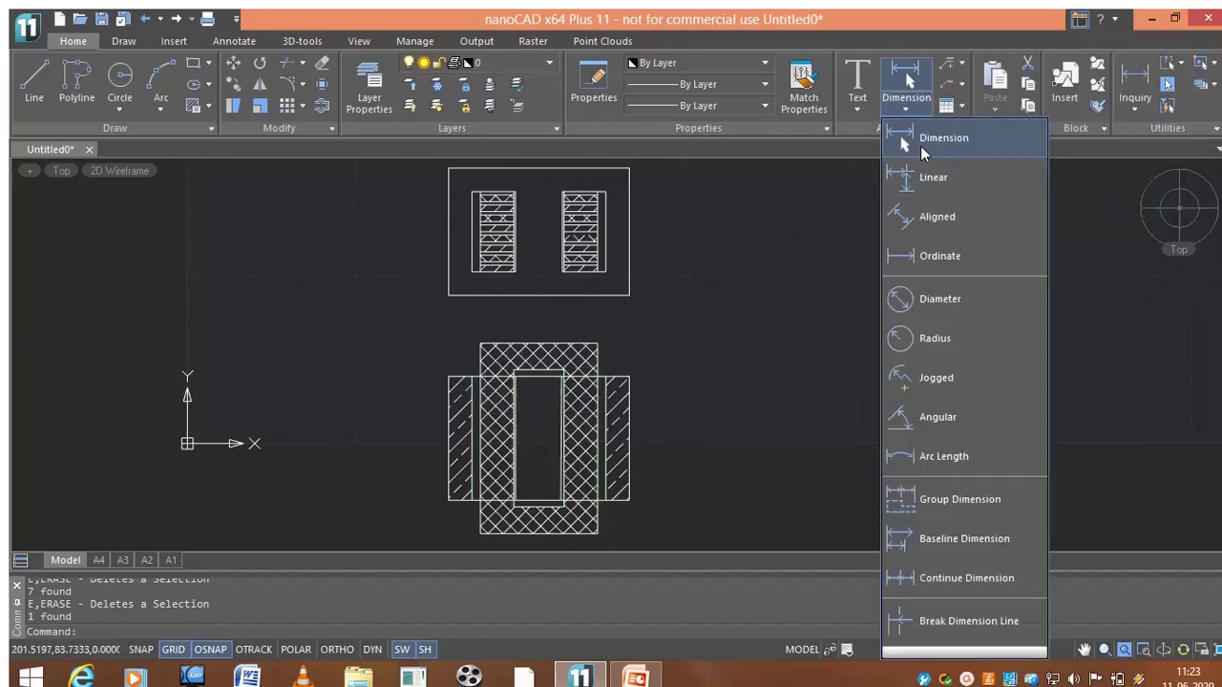
{"action": "left_click", "coordinate": [920, 144]}
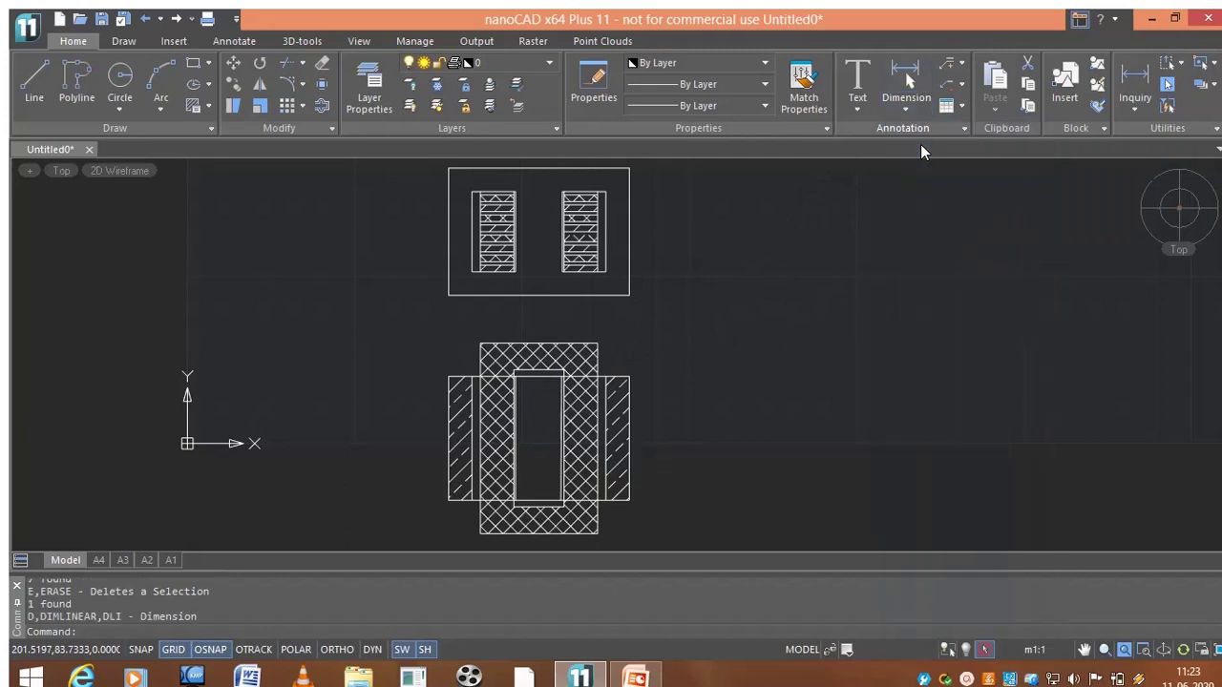
{"action": "left_click", "coordinate": [446, 295]}
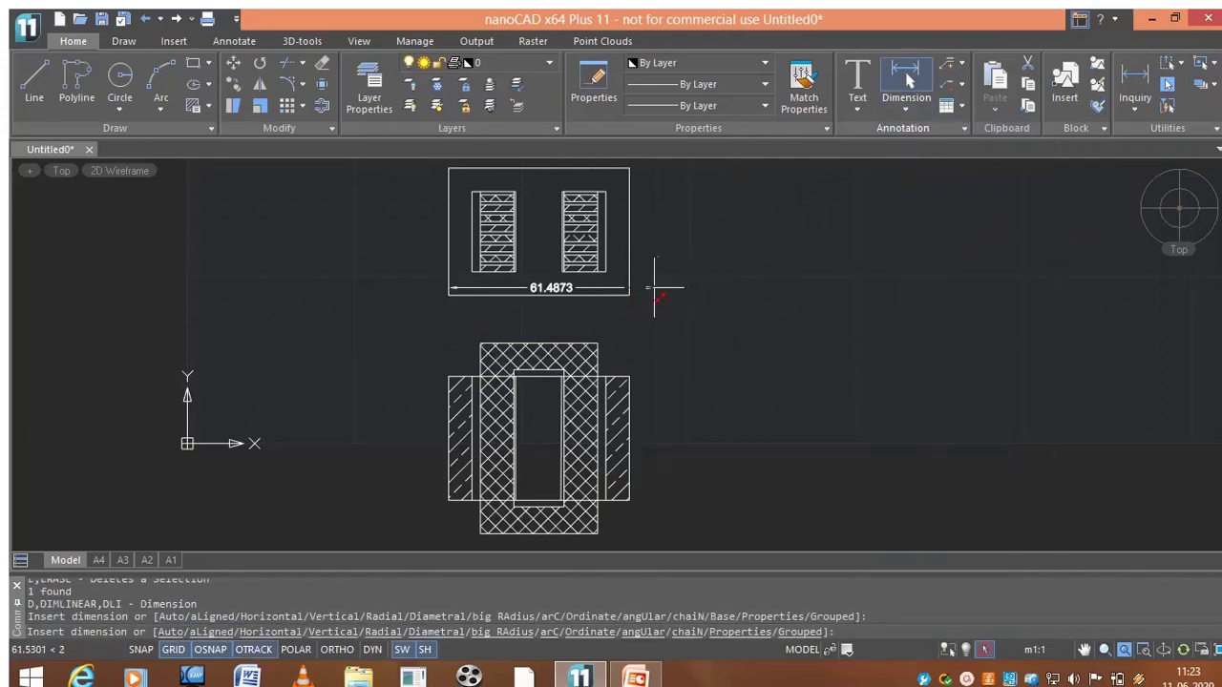
{"action": "left_click", "coordinate": [629, 295]}
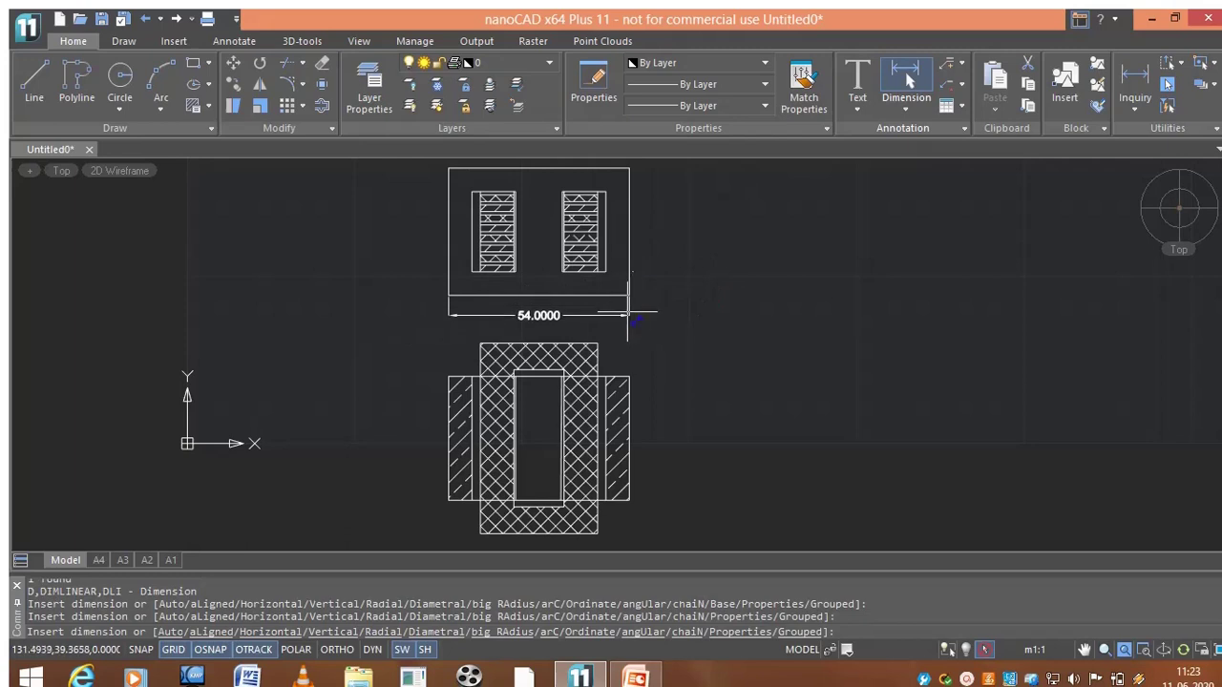
{"action": "left_click", "coordinate": [628, 307]}
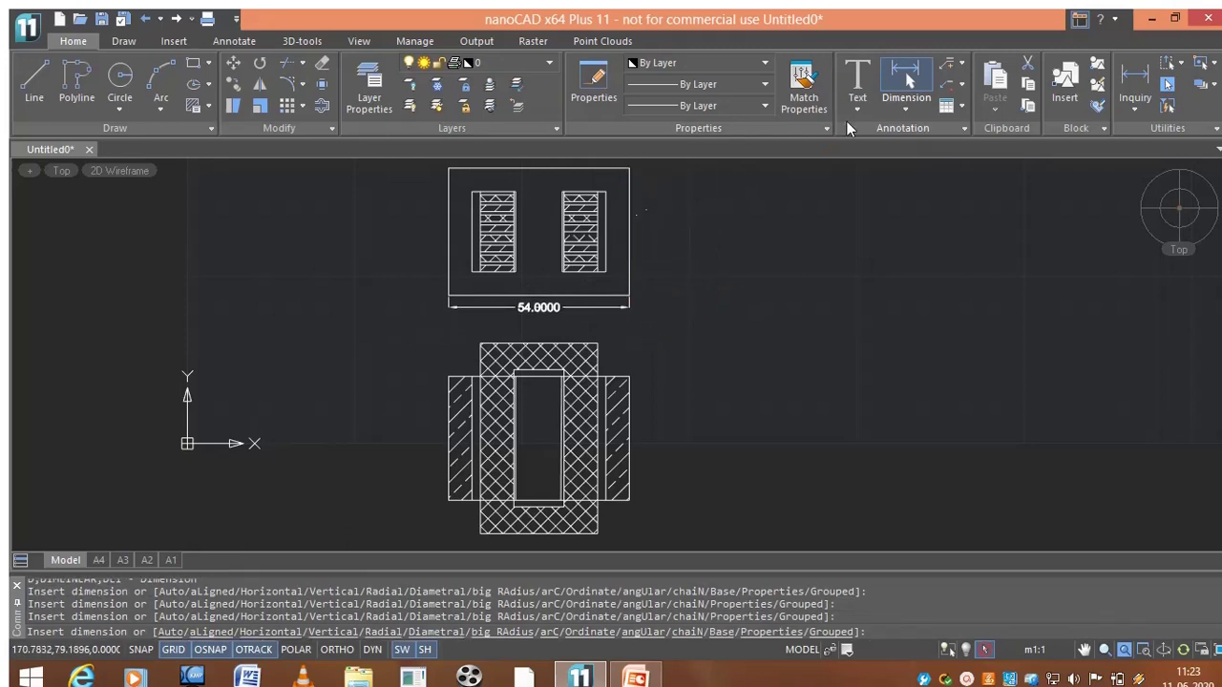
{"action": "left_click", "coordinate": [629, 169]}
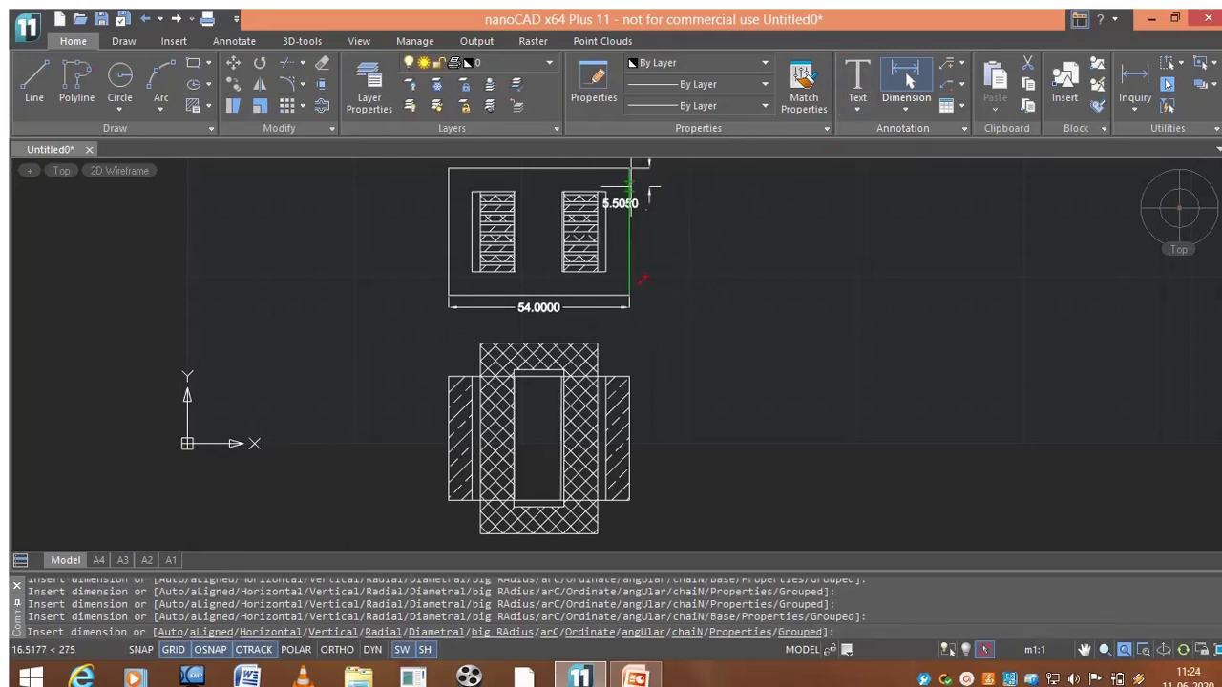
{"action": "left_click", "coordinate": [629, 296]}
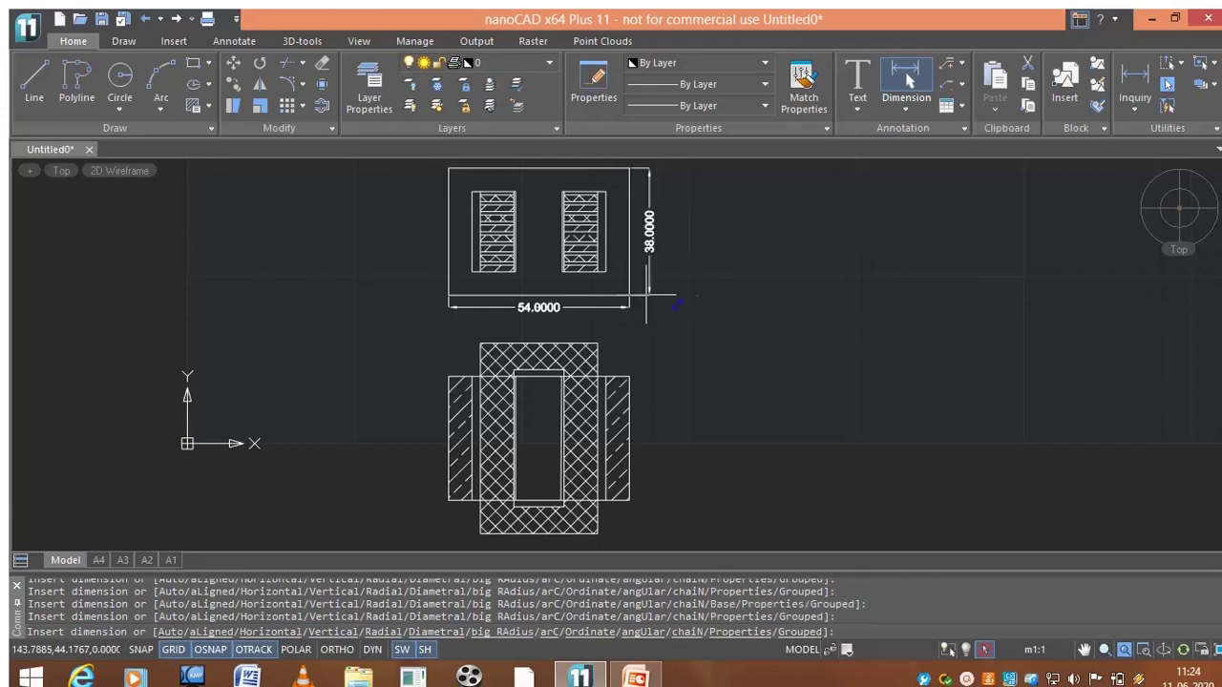
{"action": "left_click", "coordinate": [668, 278]}
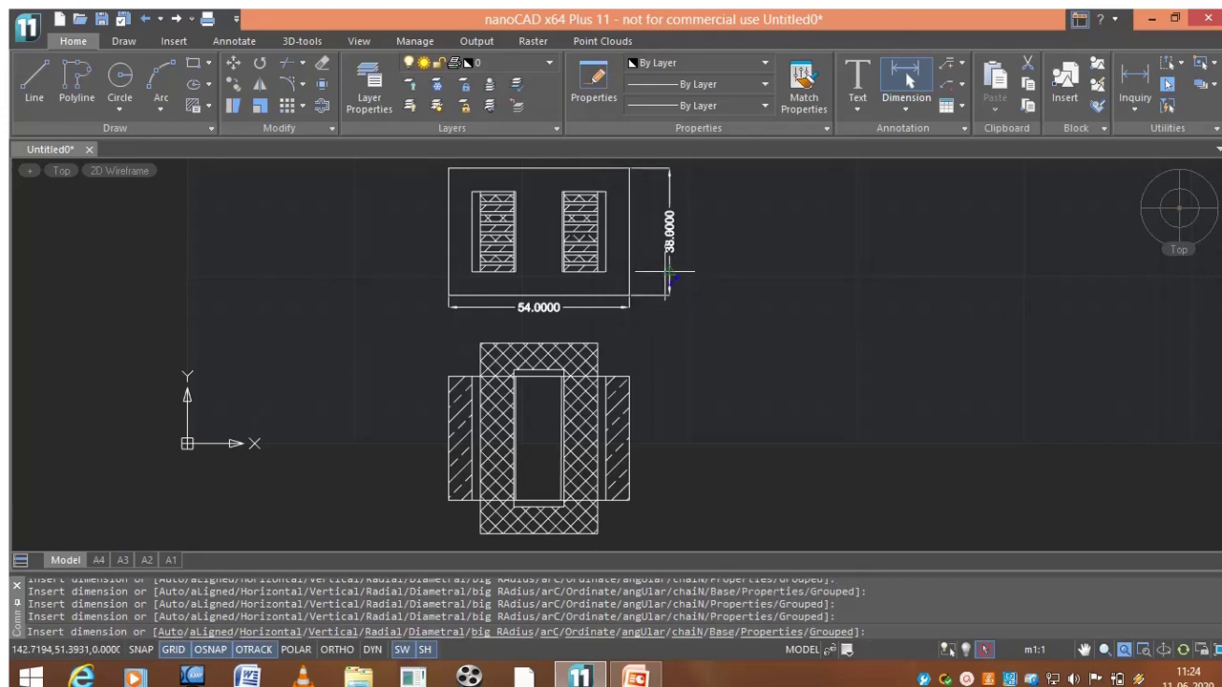
{"action": "key", "text": "Escape"}
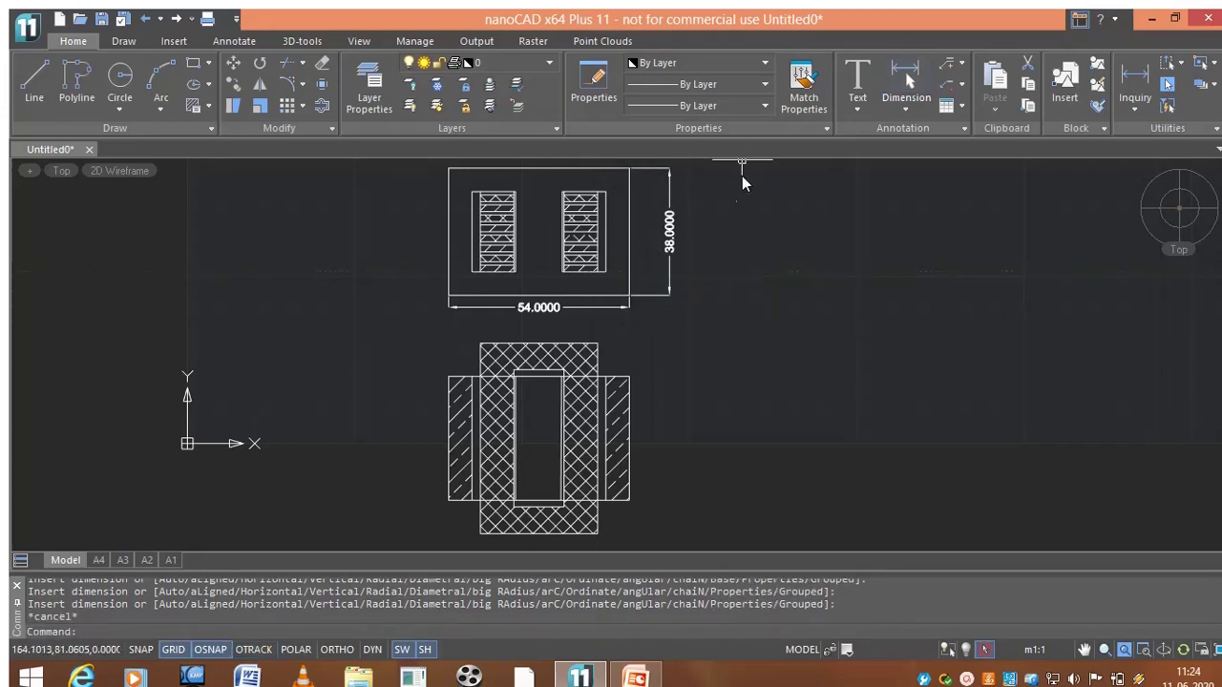
Step: Add the 37 vertical dimension to the right of the lower view's right limb
{"action": "left_click", "coordinate": [905, 81]}
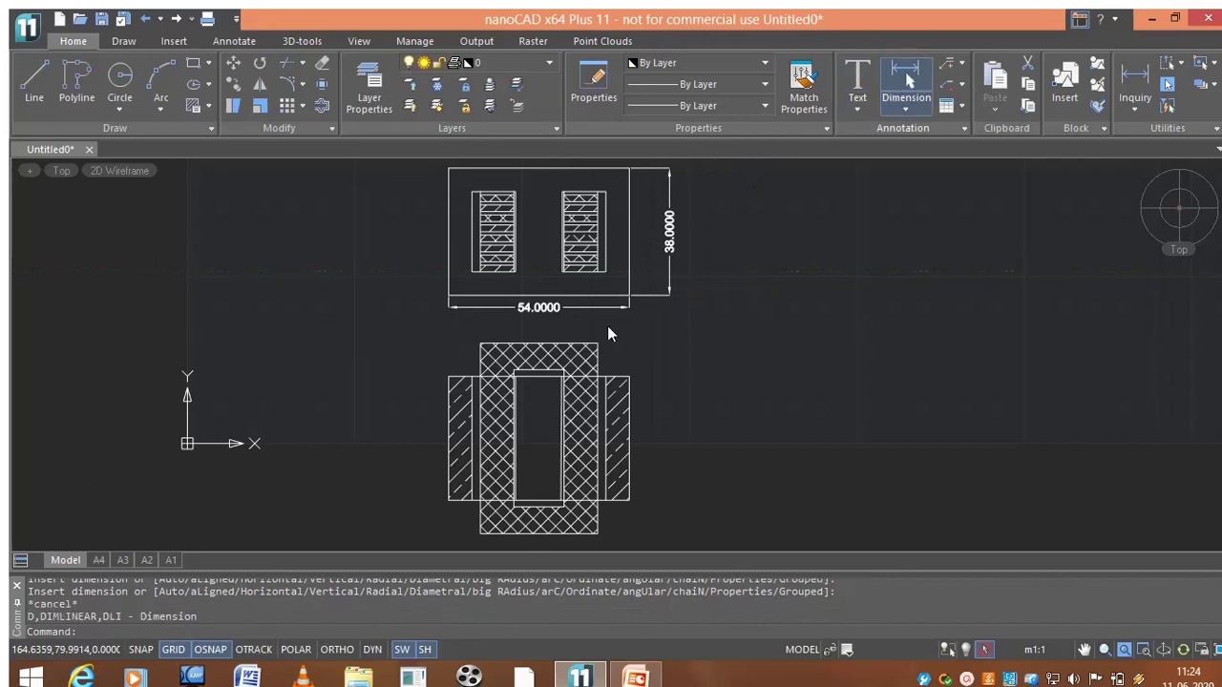
{"action": "left_click", "coordinate": [629, 377]}
{"action": "left_click", "coordinate": [630, 499]}
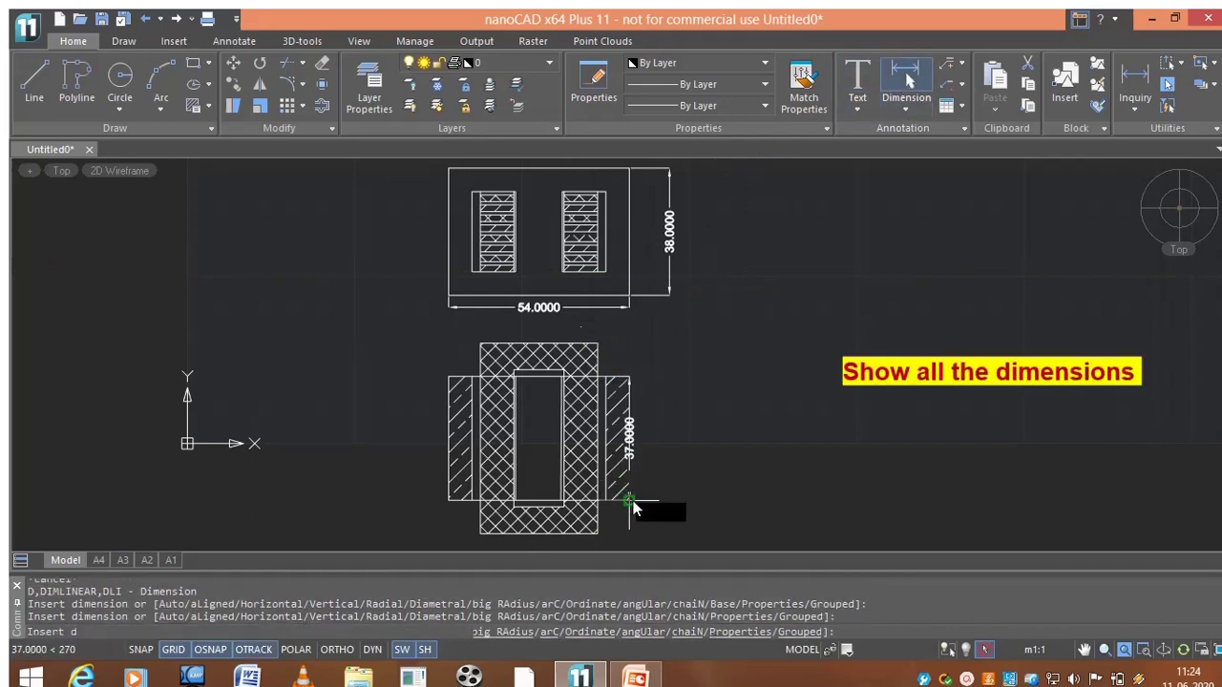
{"action": "left_click", "coordinate": [697, 444]}
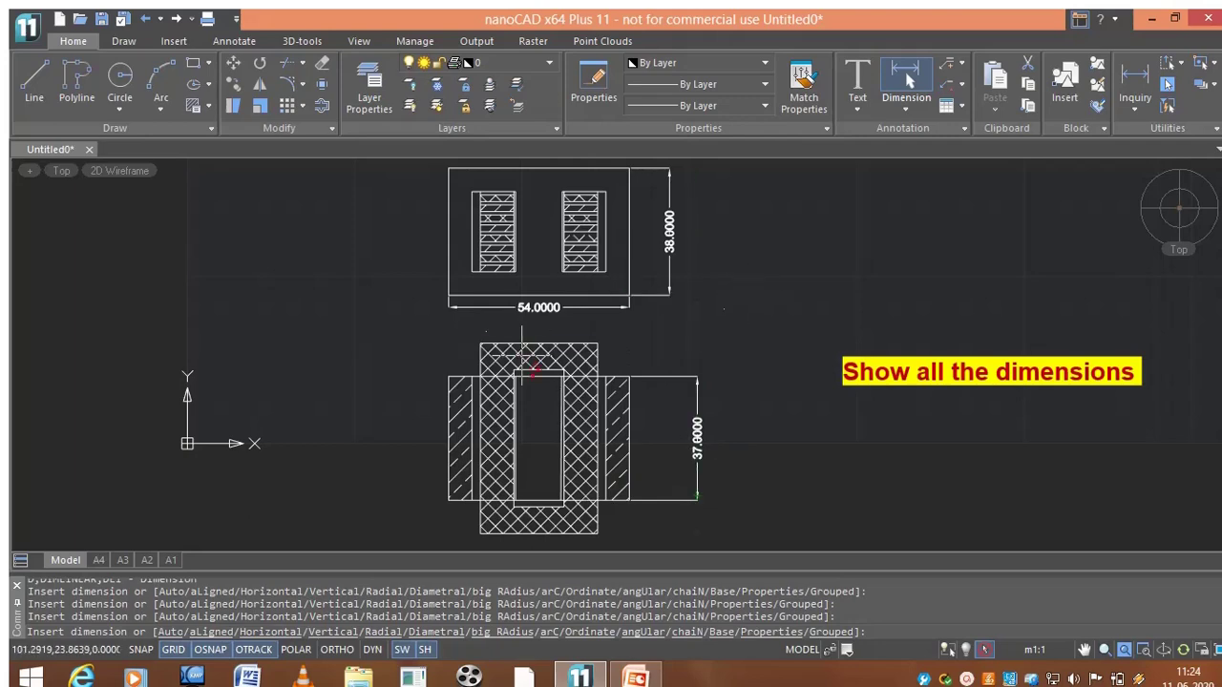
{"action": "scroll", "coordinate": [568, 374], "scroll_direction": "up", "scroll_amount": 2}
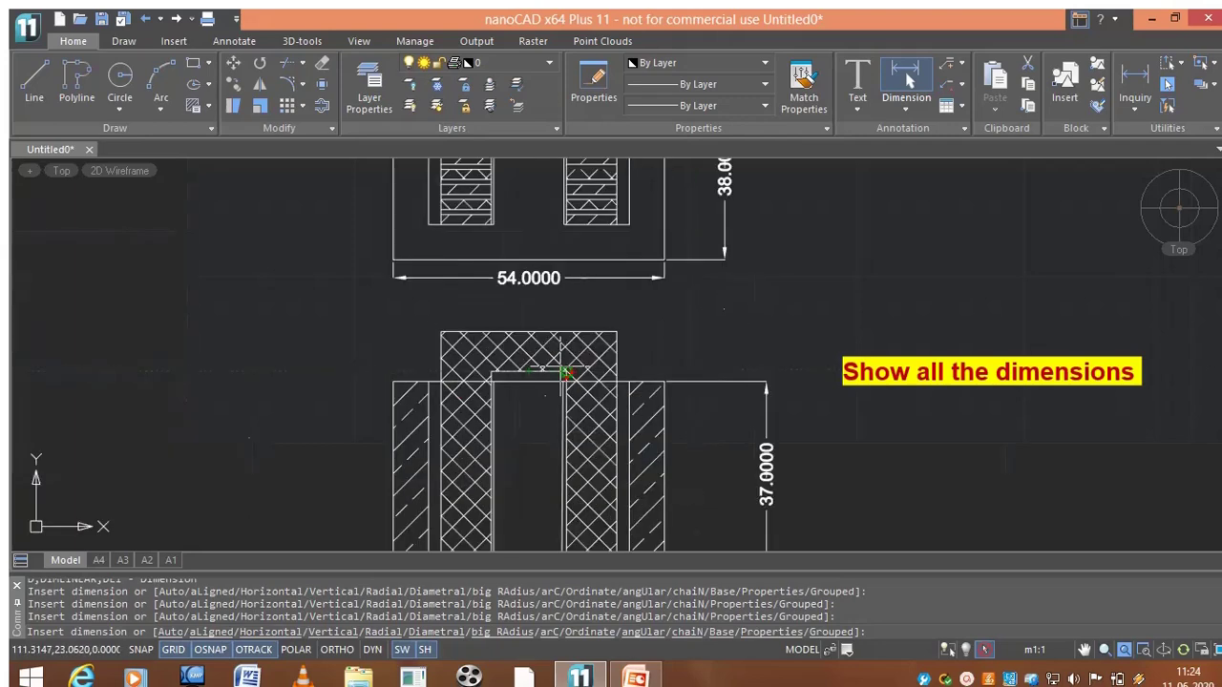
{"action": "scroll", "coordinate": [586, 229], "scroll_direction": "up", "scroll_amount": 2}
{"action": "scroll", "coordinate": [634, 254], "scroll_direction": "up", "scroll_amount": 2}
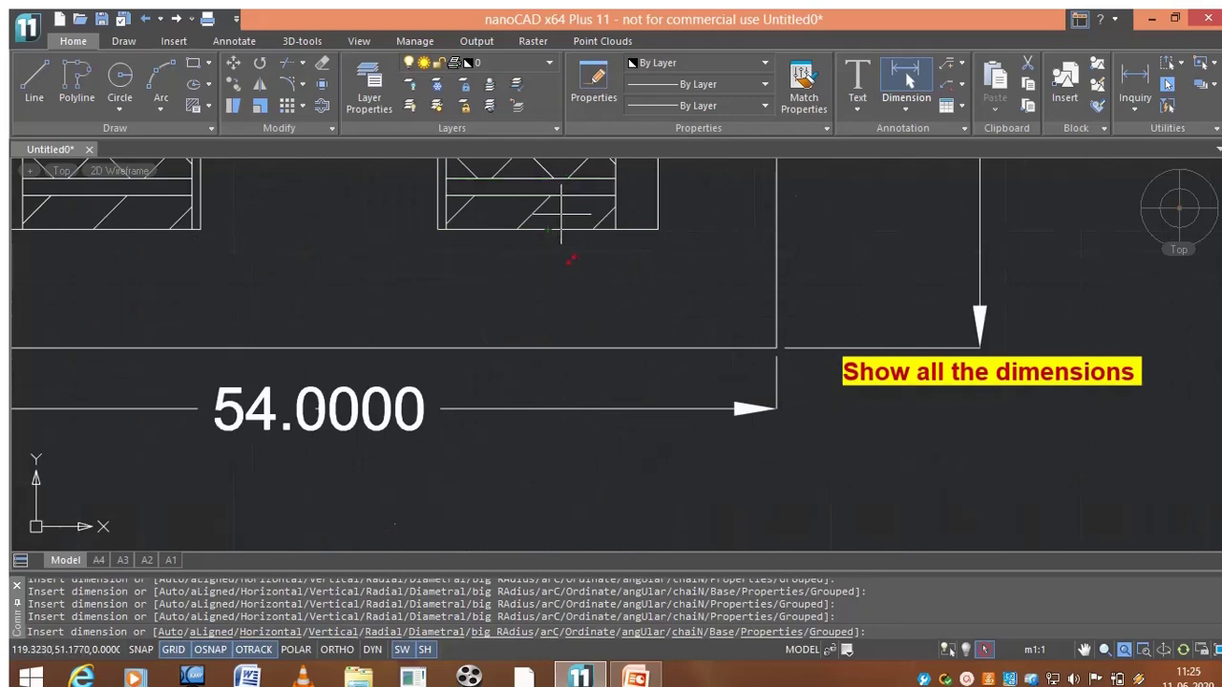
{"action": "scroll", "coordinate": [572, 353], "scroll_direction": "down", "scroll_amount": 3}
{"action": "middle_click_drag", "start_coordinate": [615, 482], "coordinate": [604, 378]}
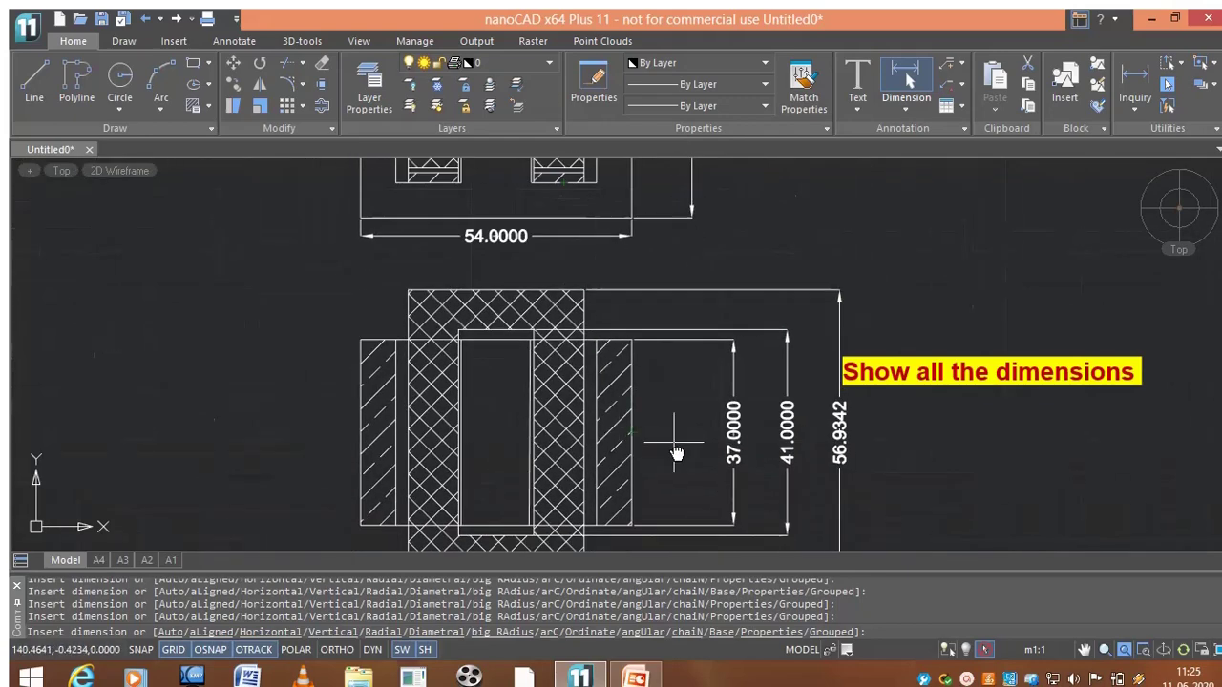
{"action": "middle_click_drag", "start_coordinate": [674, 436], "coordinate": [655, 328]}
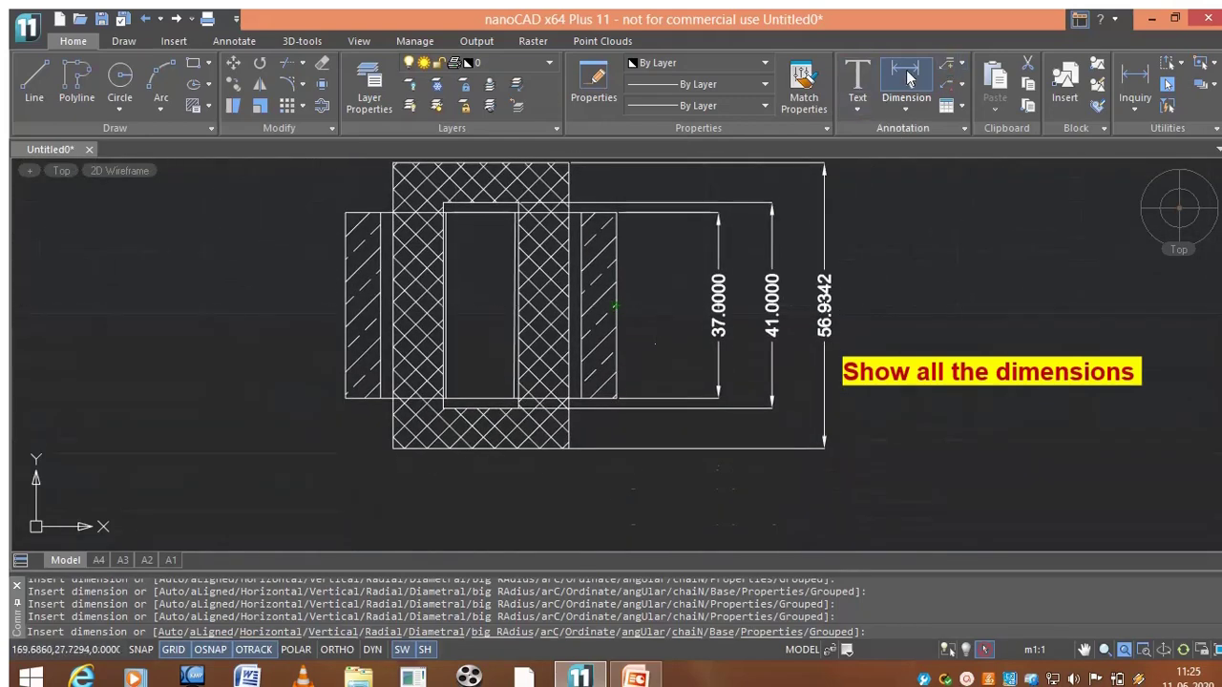
{"action": "key", "text": "Escape"}
{"action": "scroll", "coordinate": [646, 490], "scroll_direction": "down", "scroll_amount": 1}
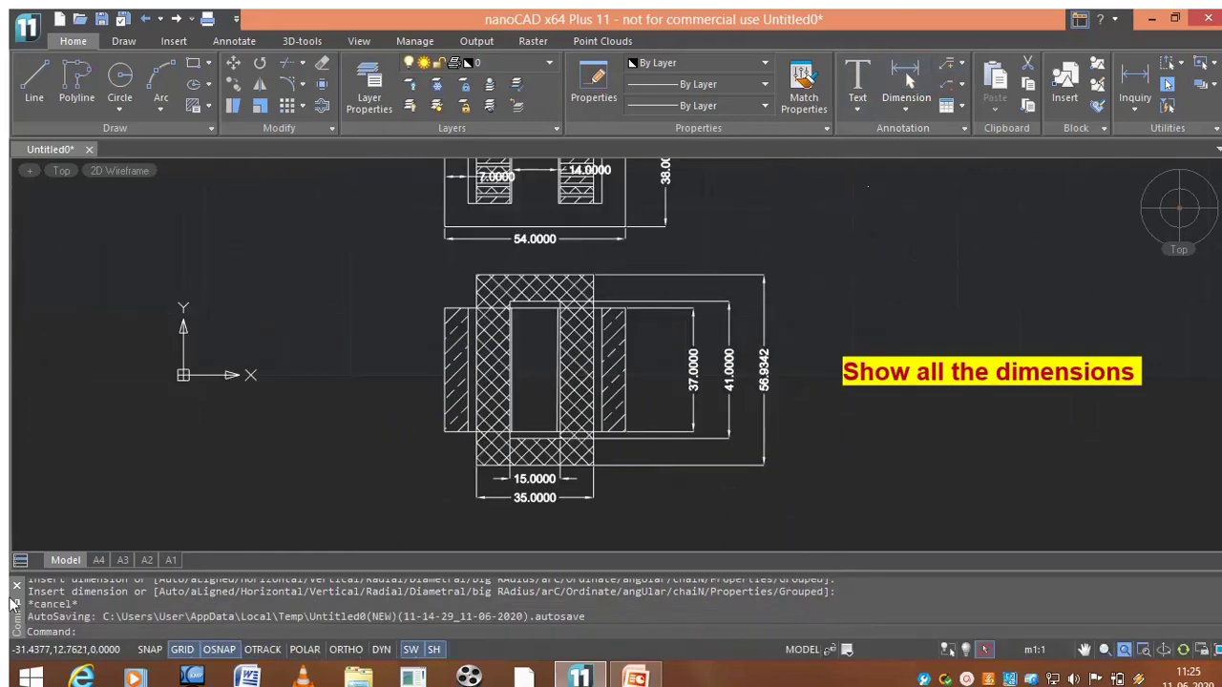
{"action": "scroll", "coordinate": [648, 434], "scroll_direction": "down", "scroll_amount": 1}
{"action": "middle_click_drag", "start_coordinate": [735, 350], "coordinate": [715, 338]}
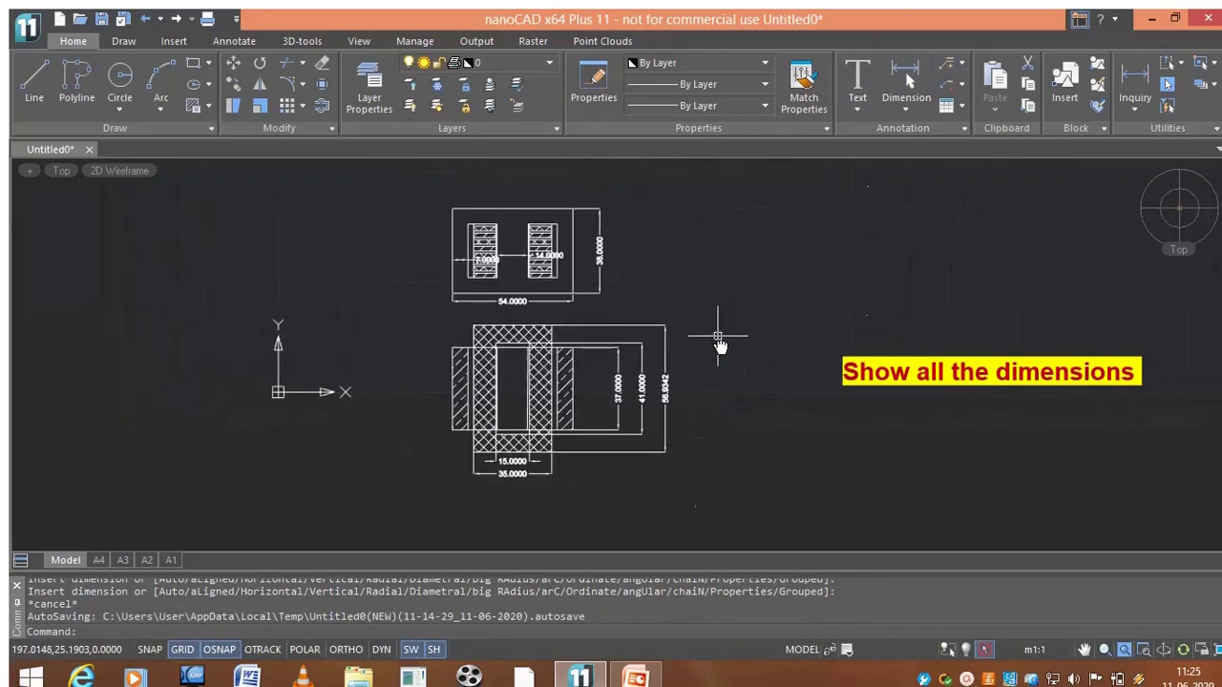
{"action": "scroll", "coordinate": [715, 338], "scroll_direction": "up", "scroll_amount": 1}
{"action": "scroll", "coordinate": [754, 335], "scroll_direction": "down", "scroll_amount": 1}
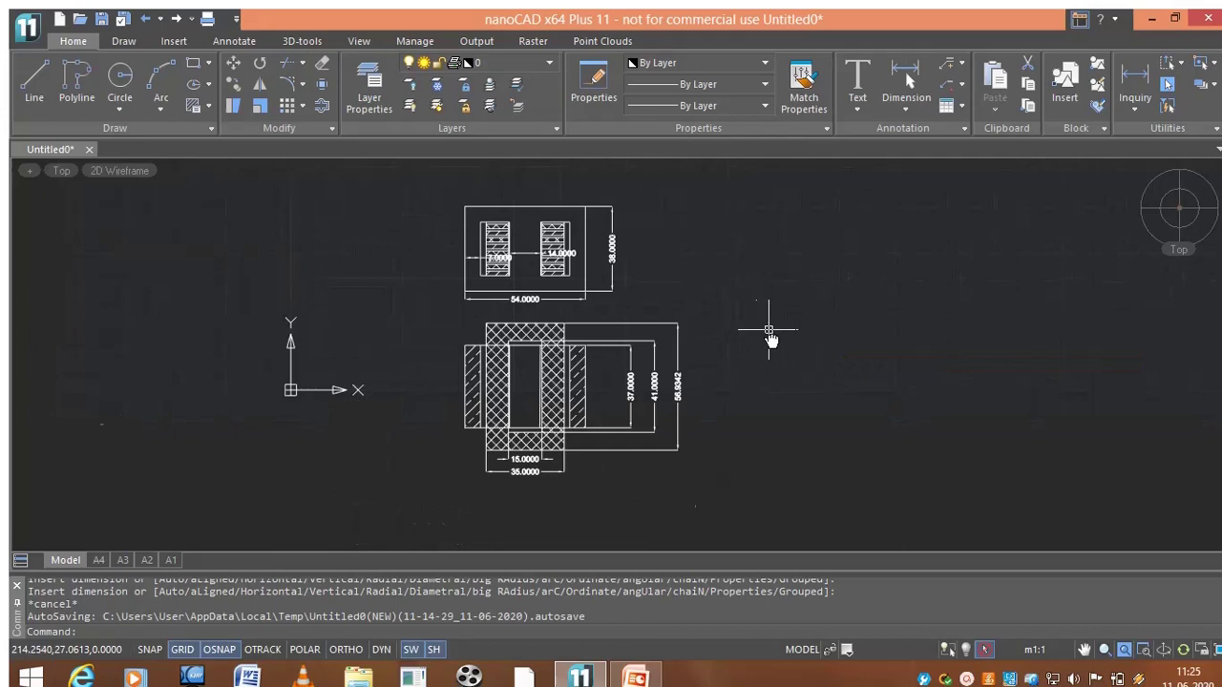